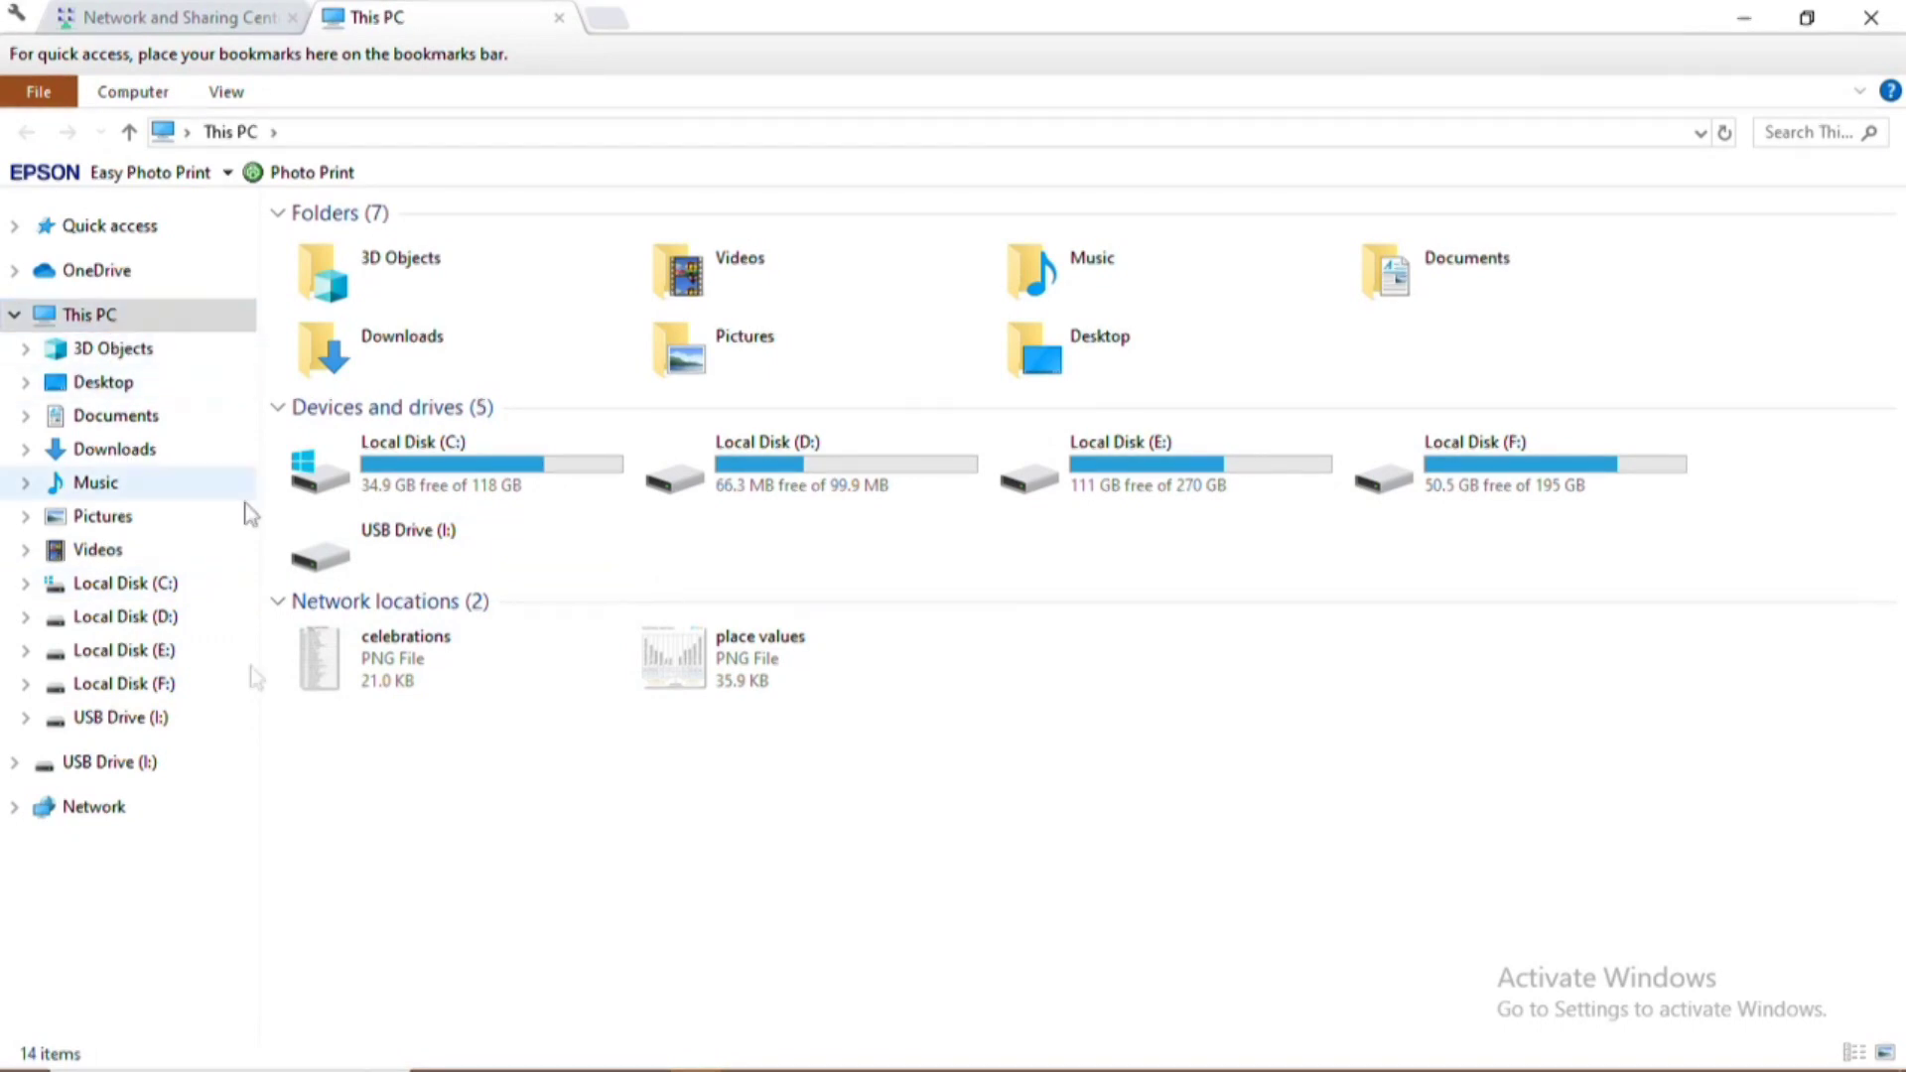
Open the Network location and turn on network discovery and file sharing for this computer
left_click(111, 818)
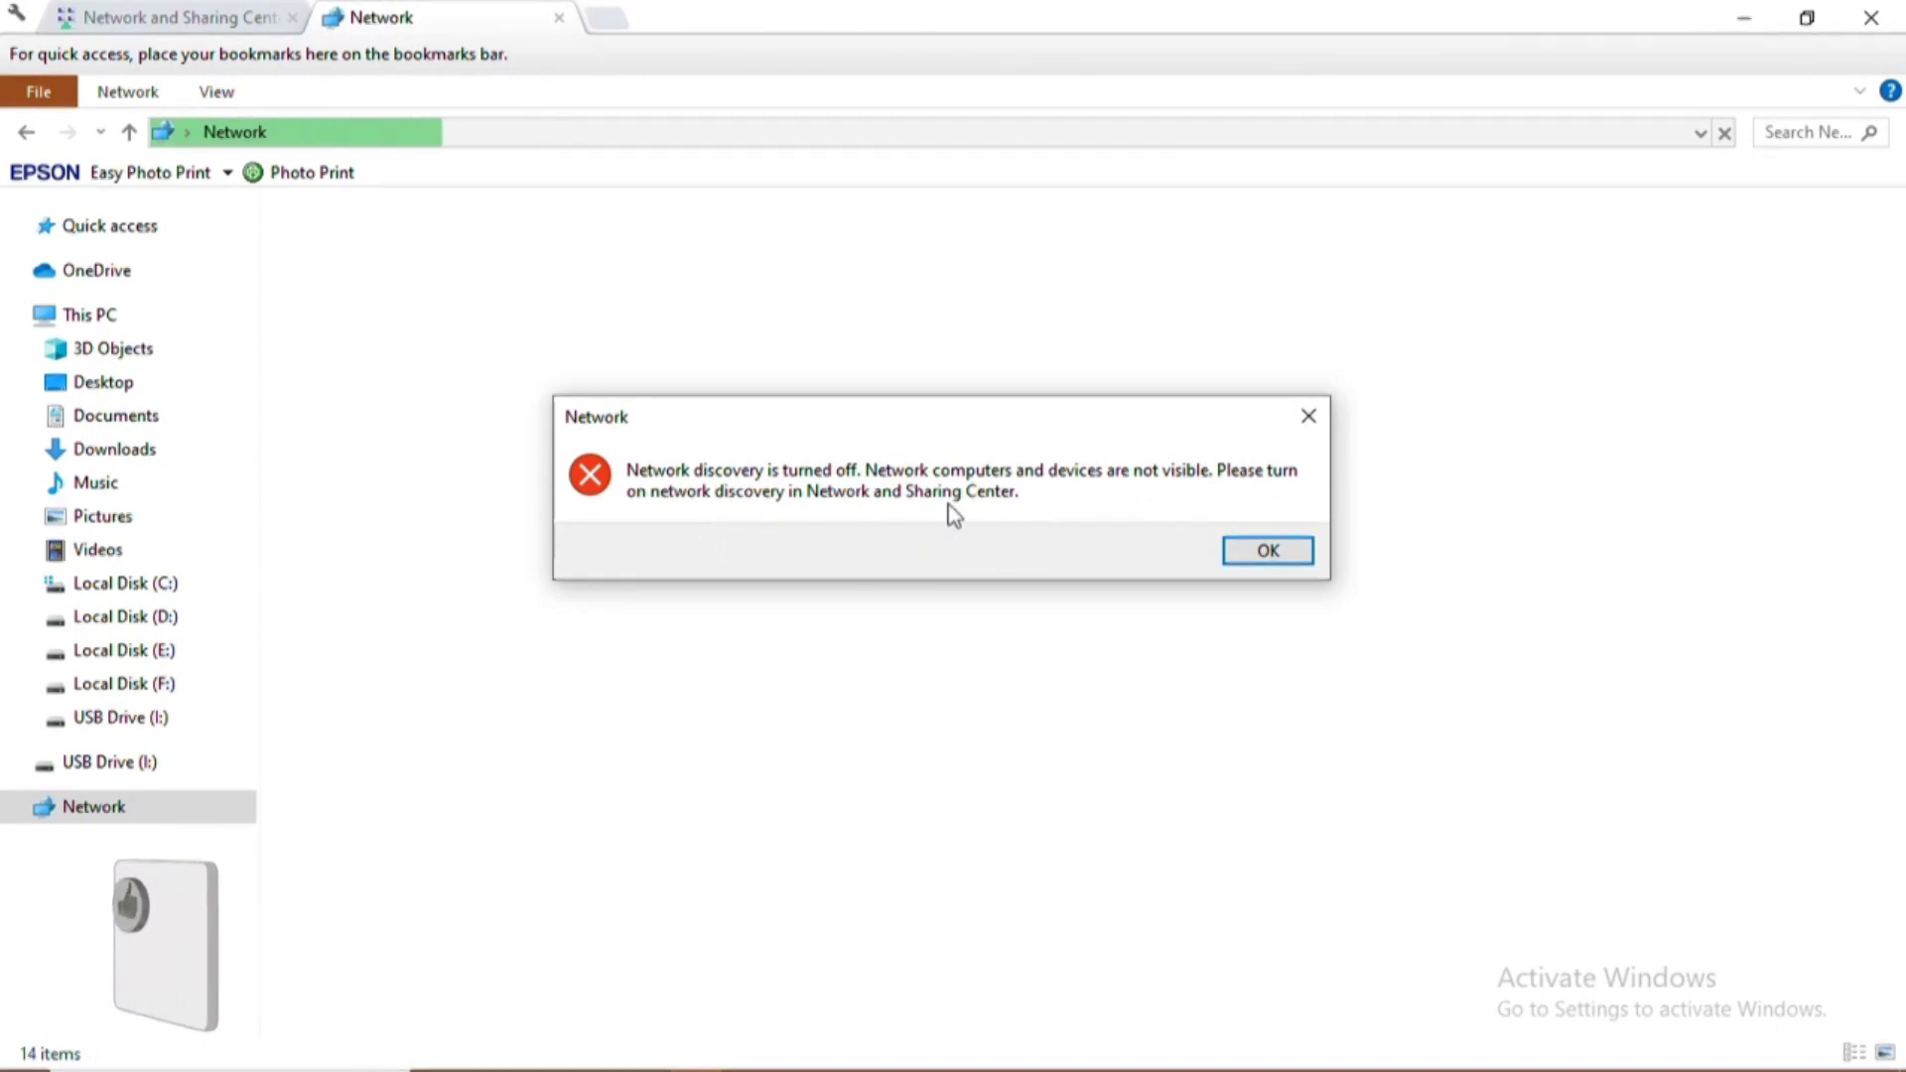
left_click(1266, 554)
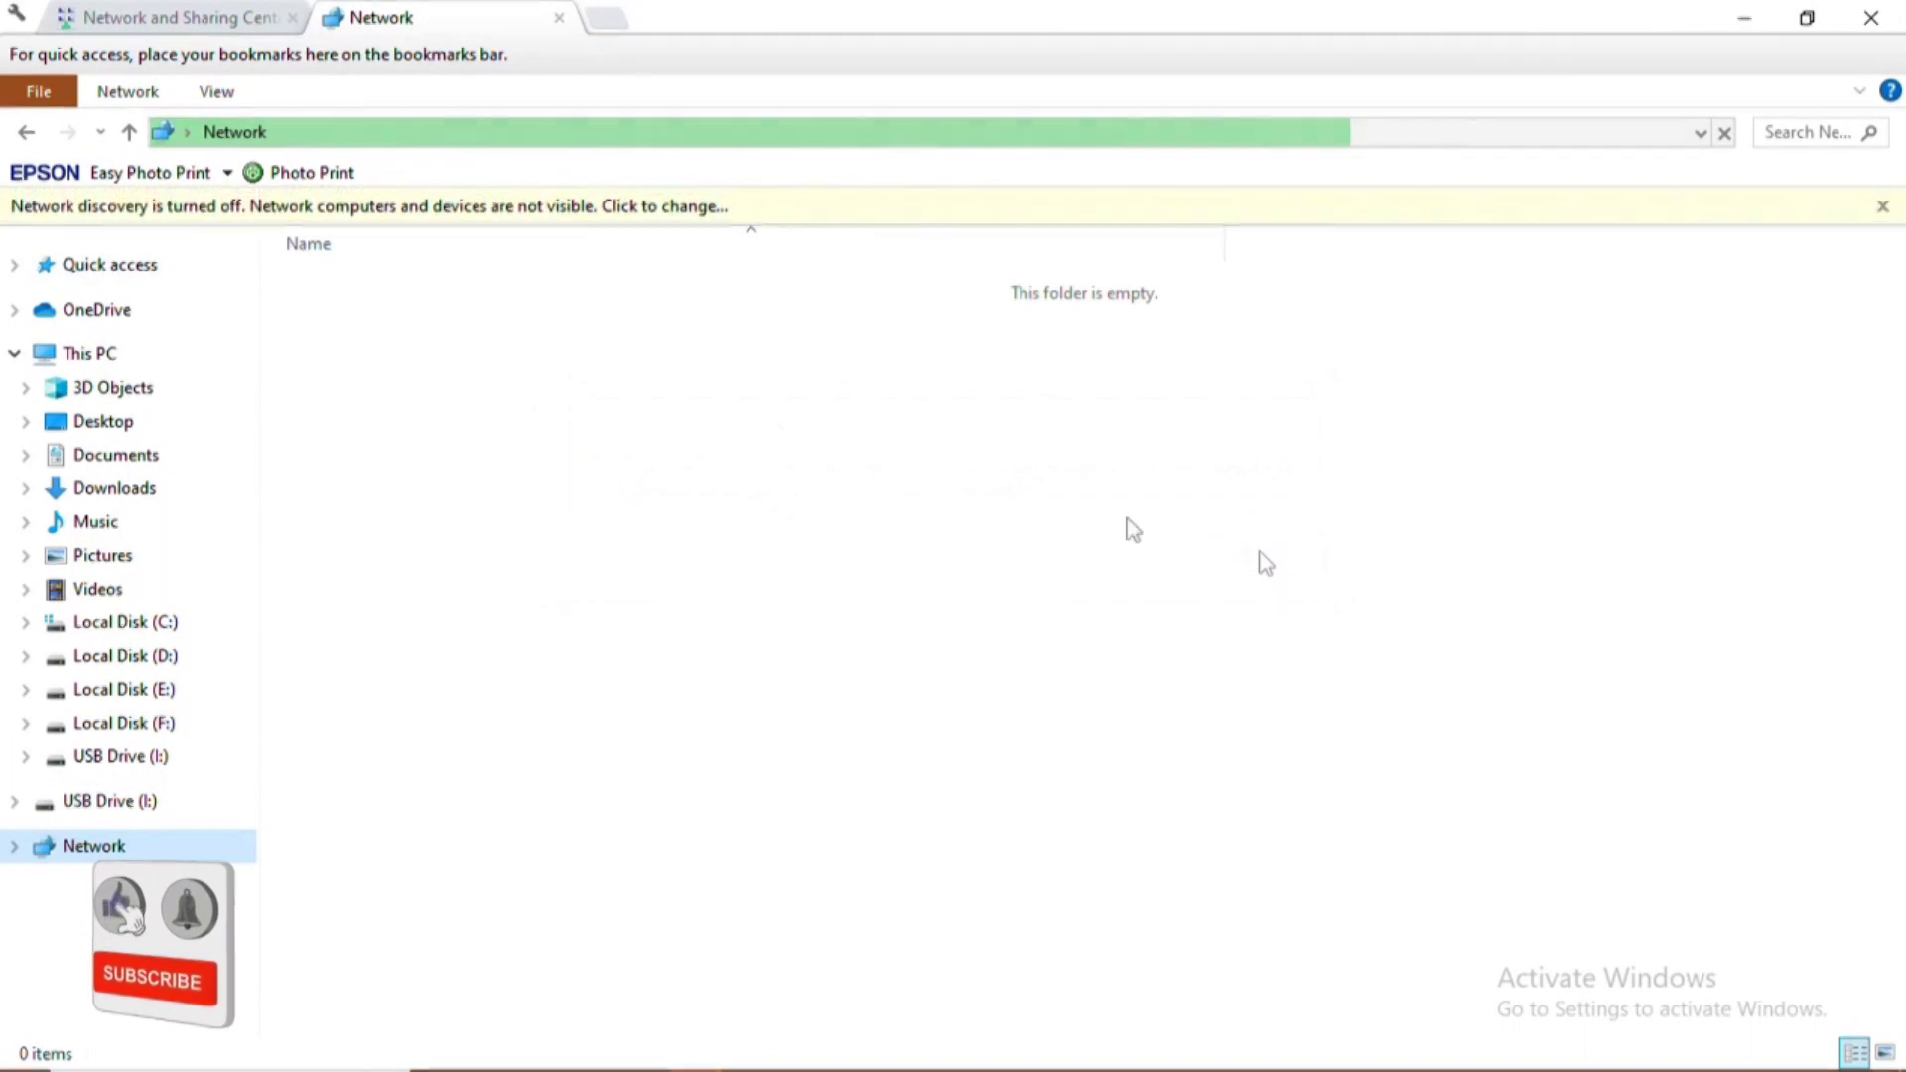
left_click(134, 17)
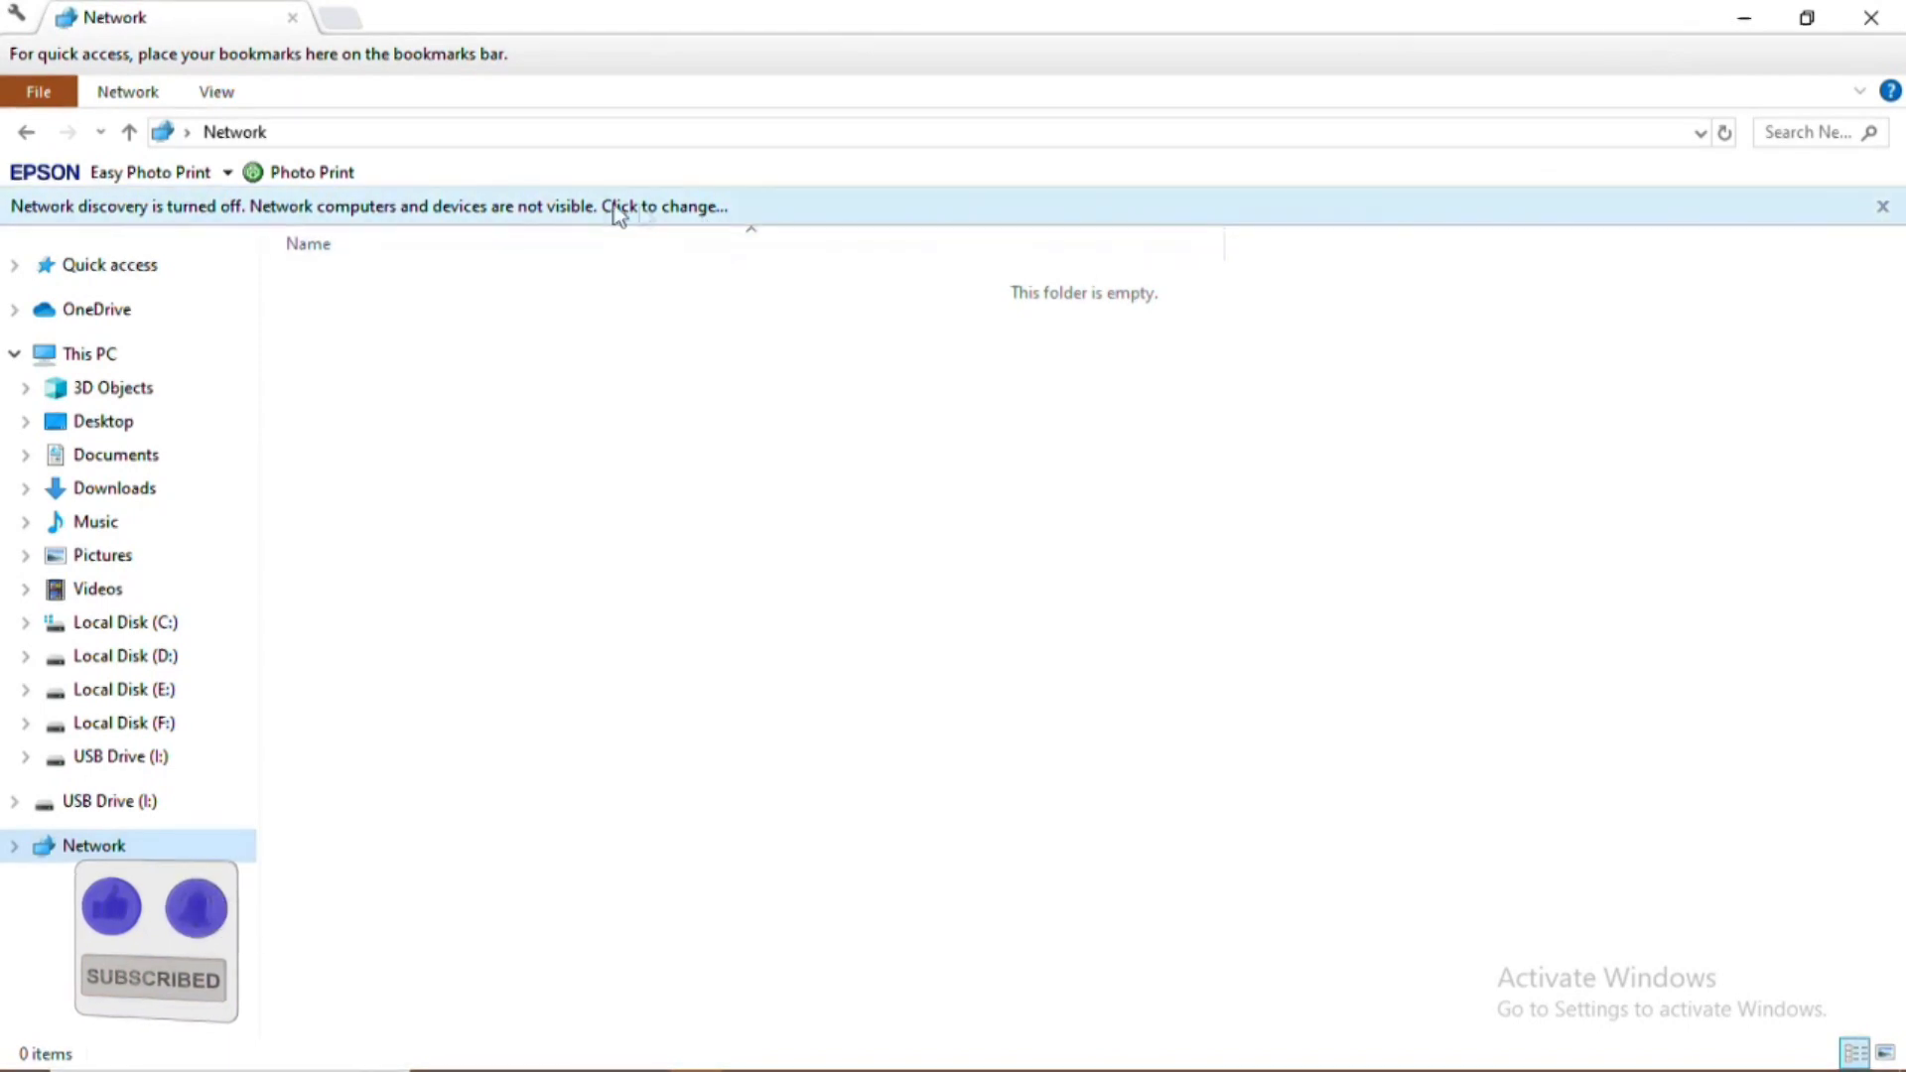
left_click(344, 213)
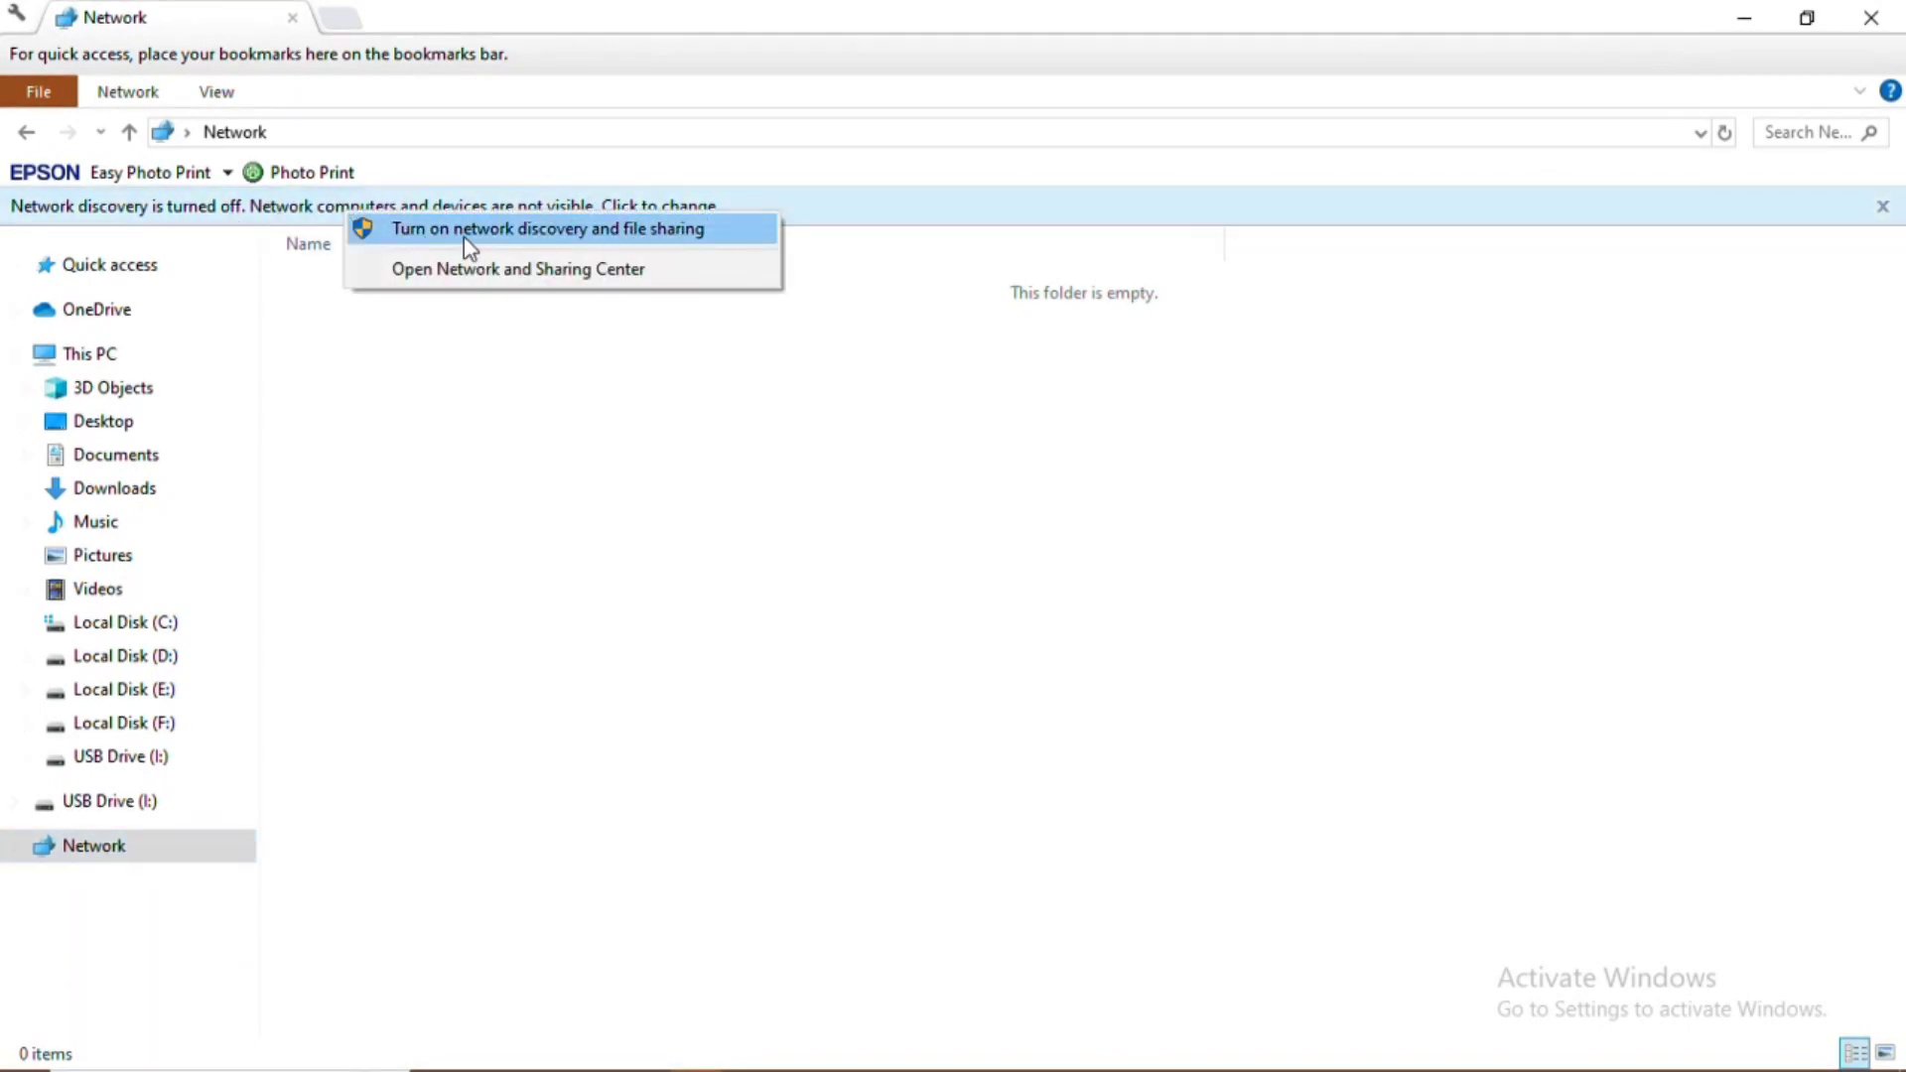
left_click(551, 236)
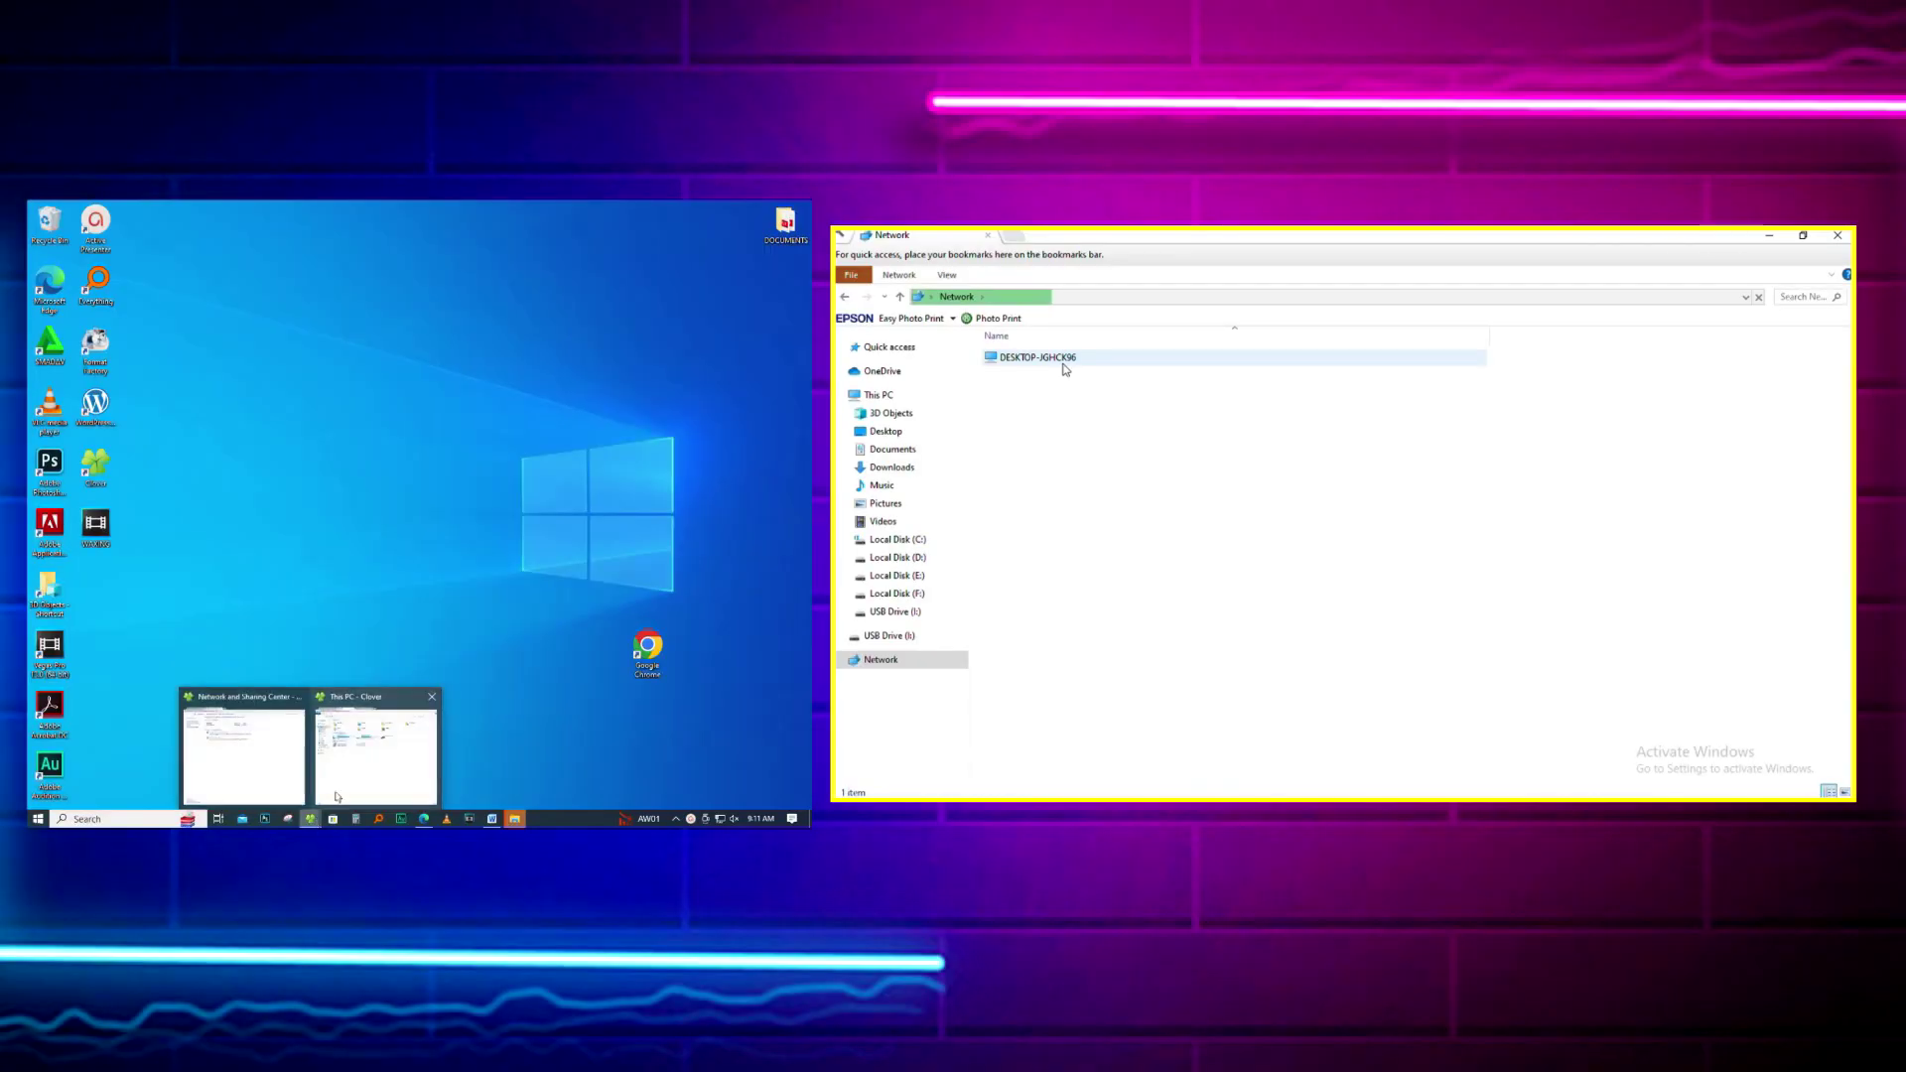
On the second computer, open the Network location and go from its network discovery notice to the Network and Sharing Center
left_click(363, 781)
left_click(1063, 369)
left_click(54, 502)
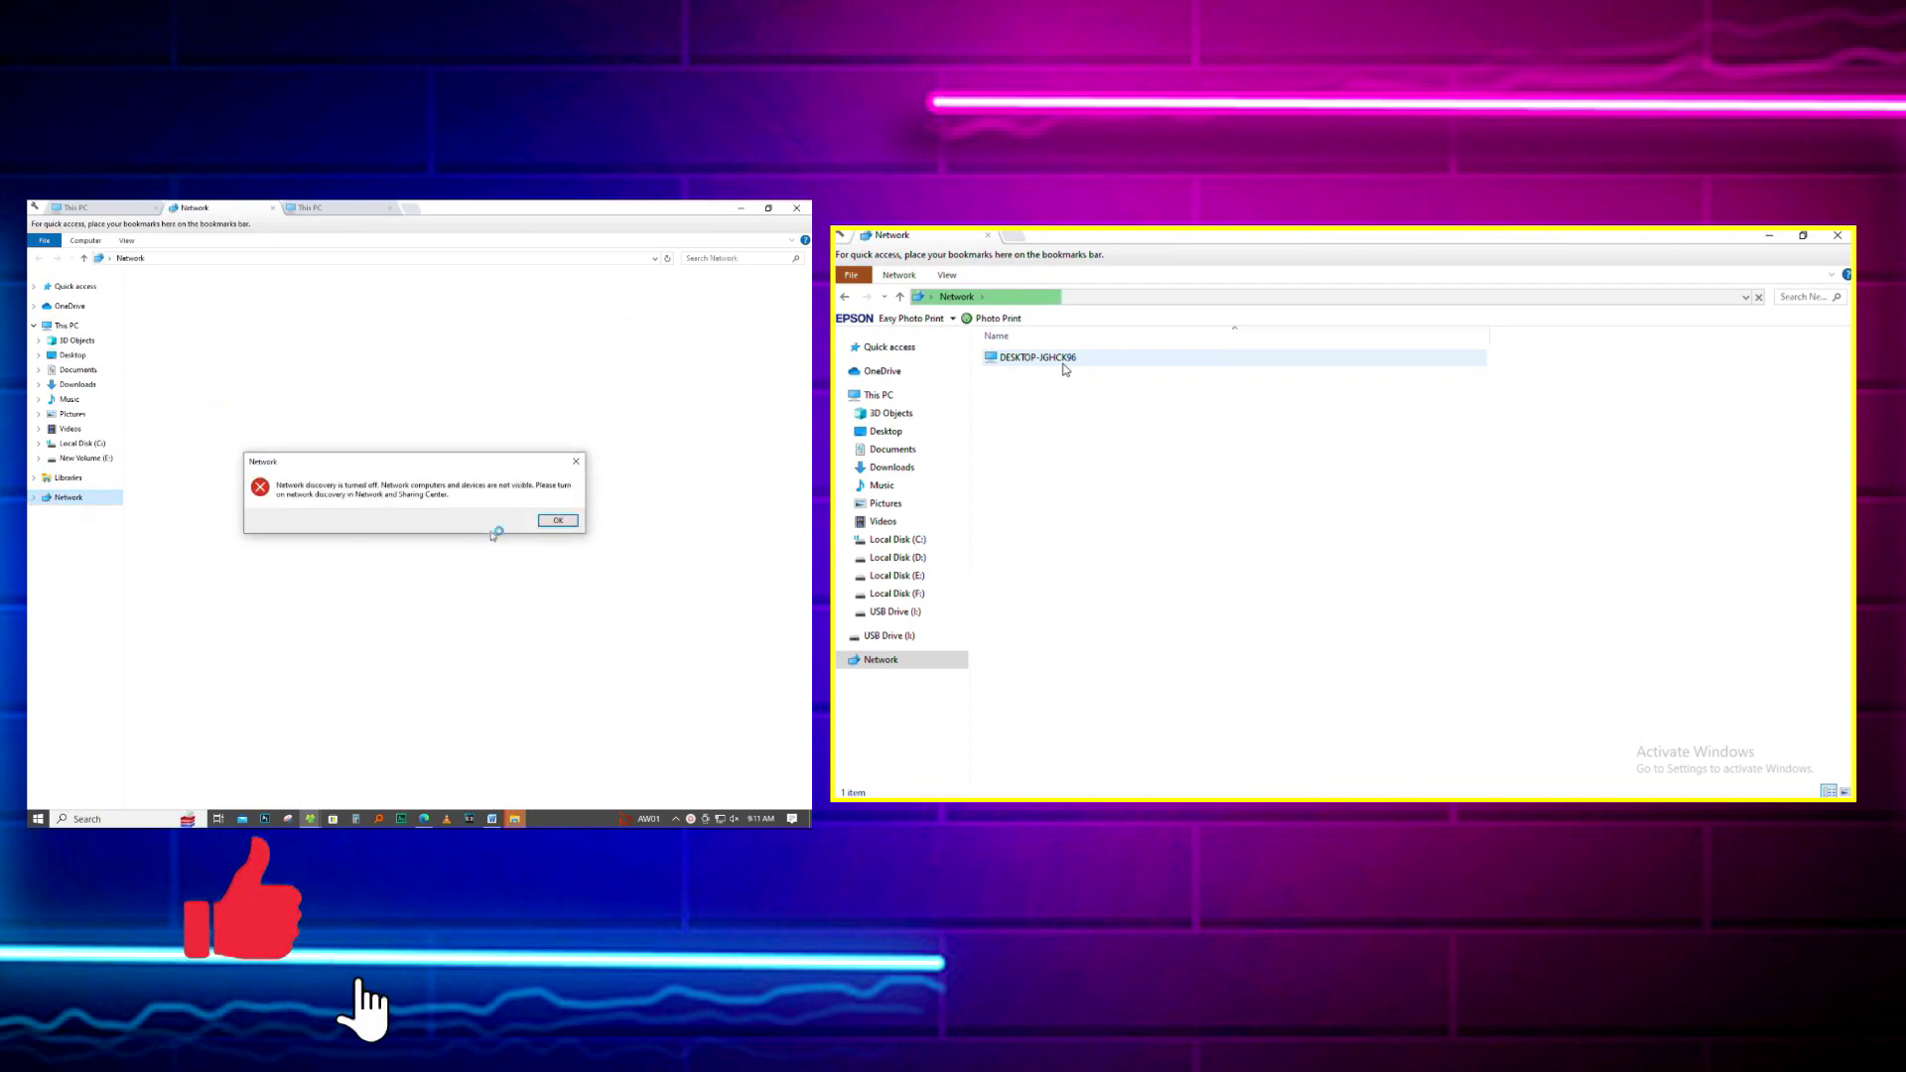
left_click(560, 525)
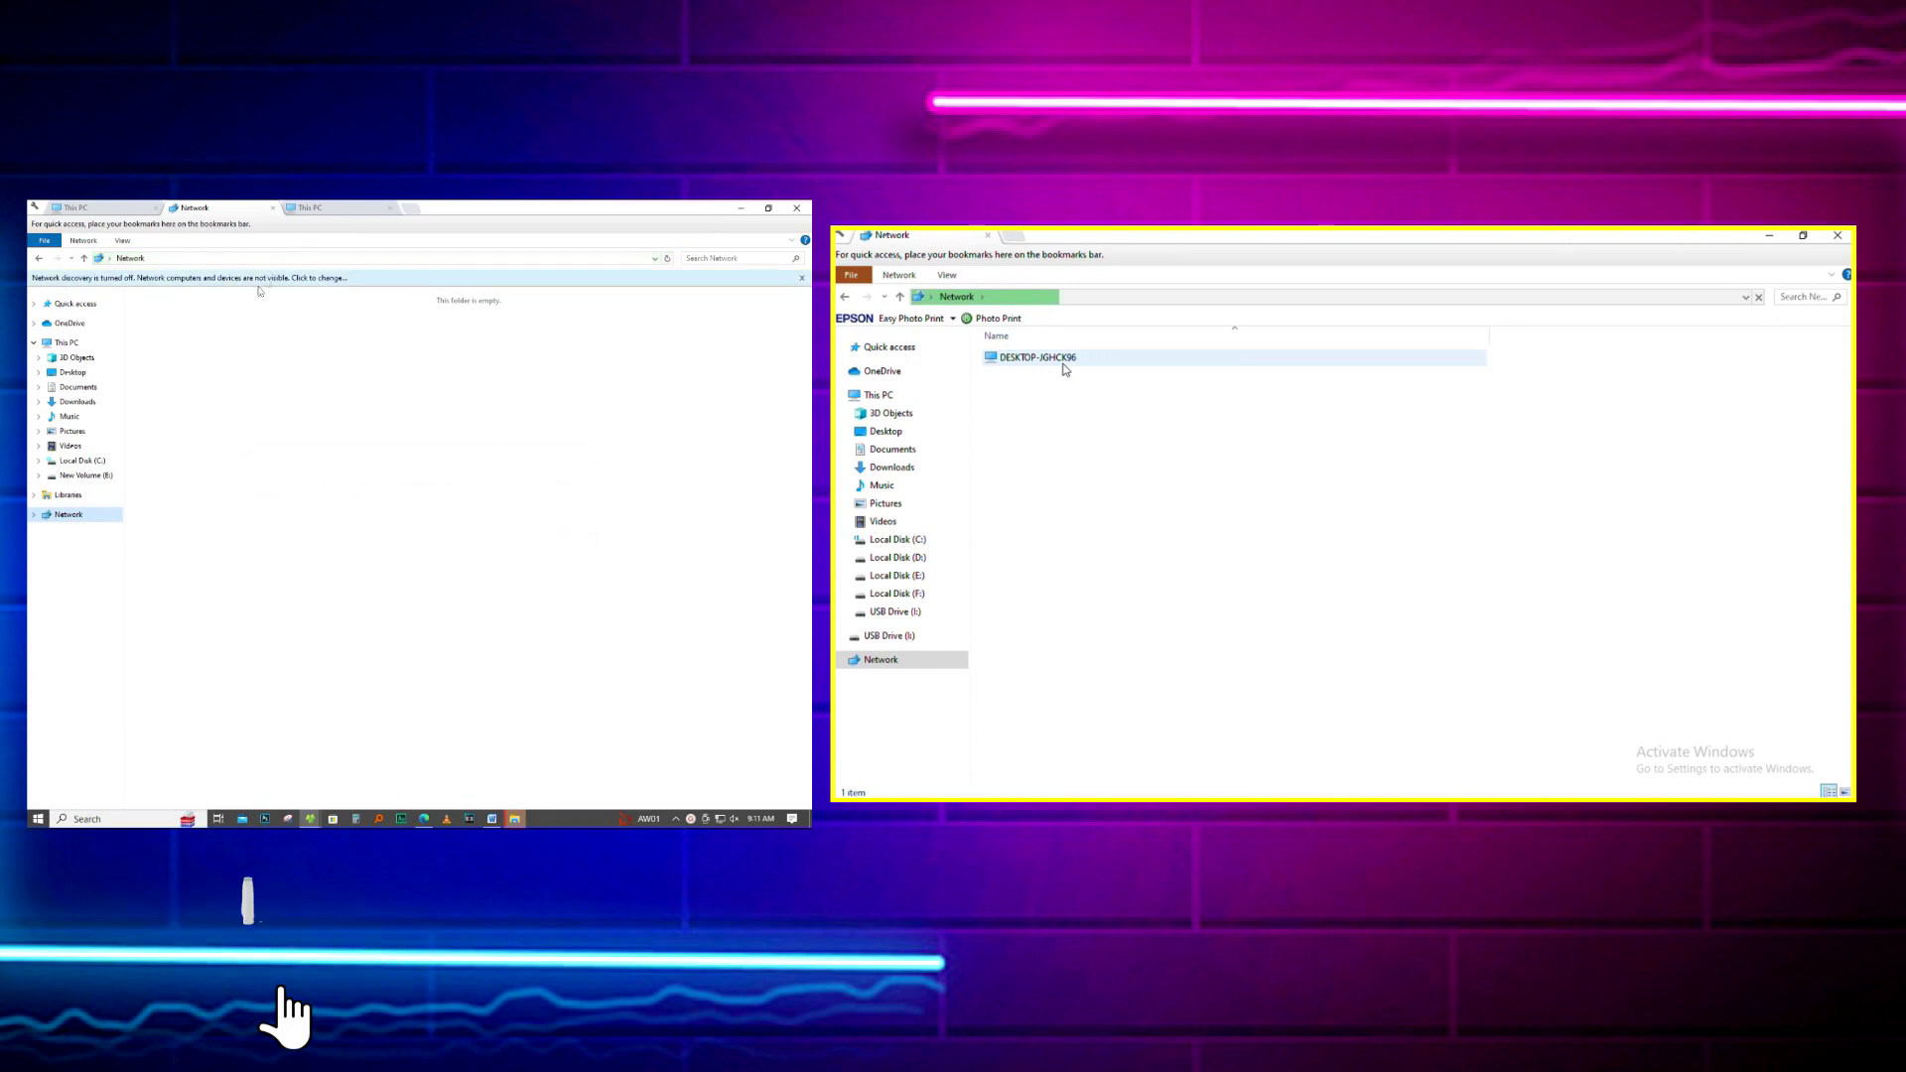
left_click(266, 279)
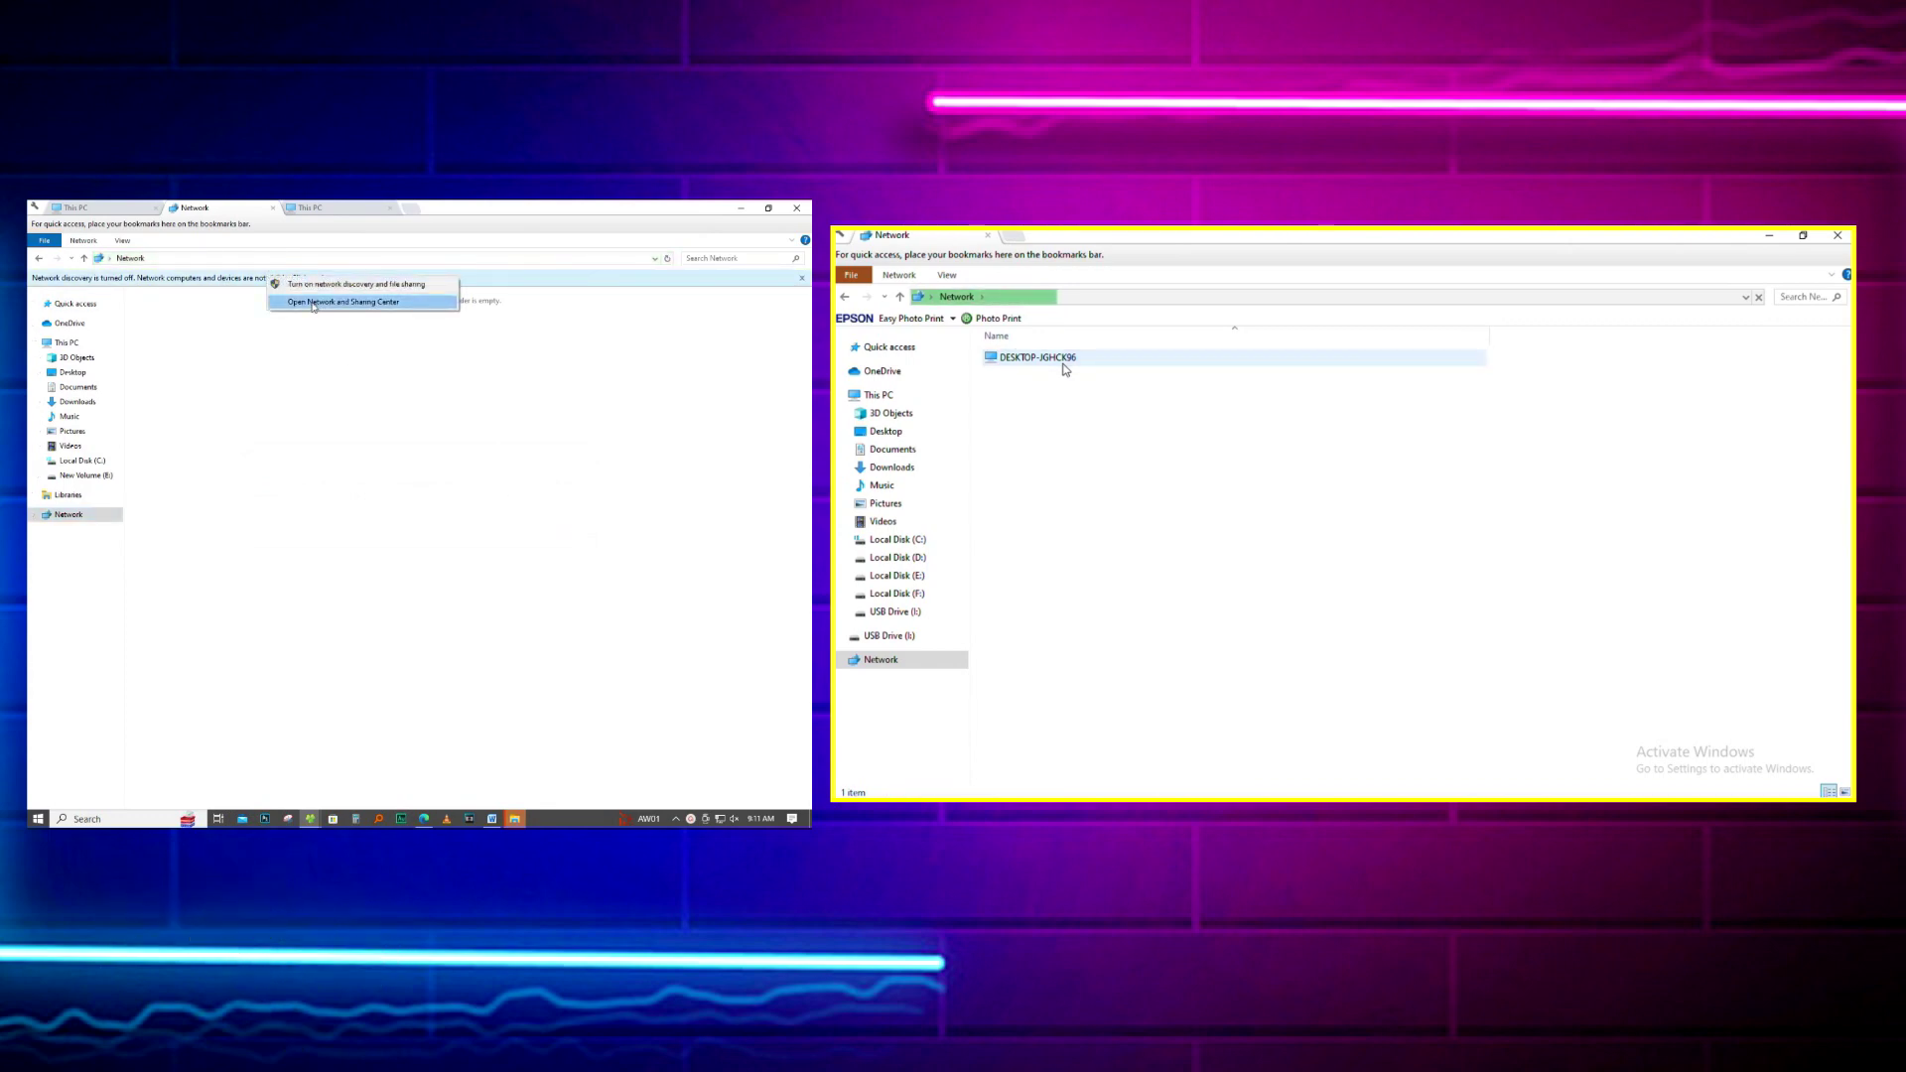
left_click(310, 302)
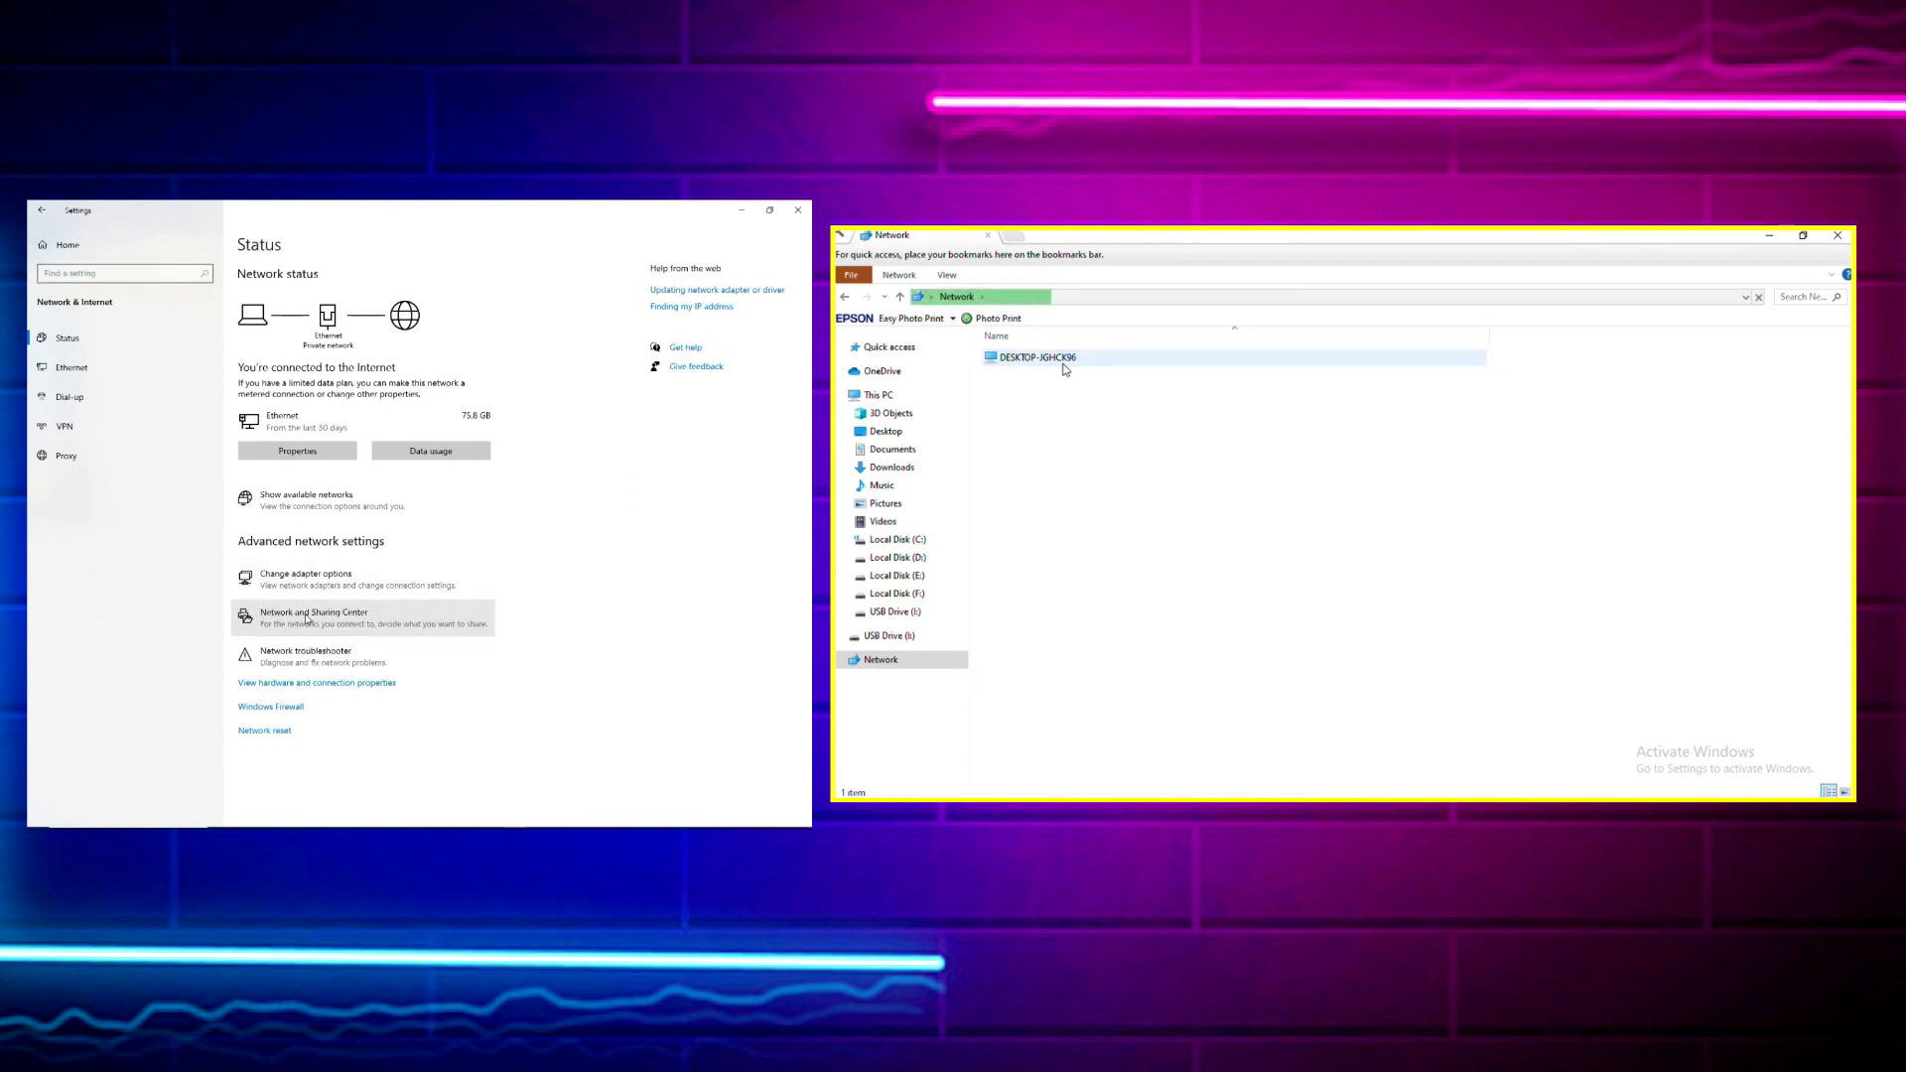
left_click(308, 617)
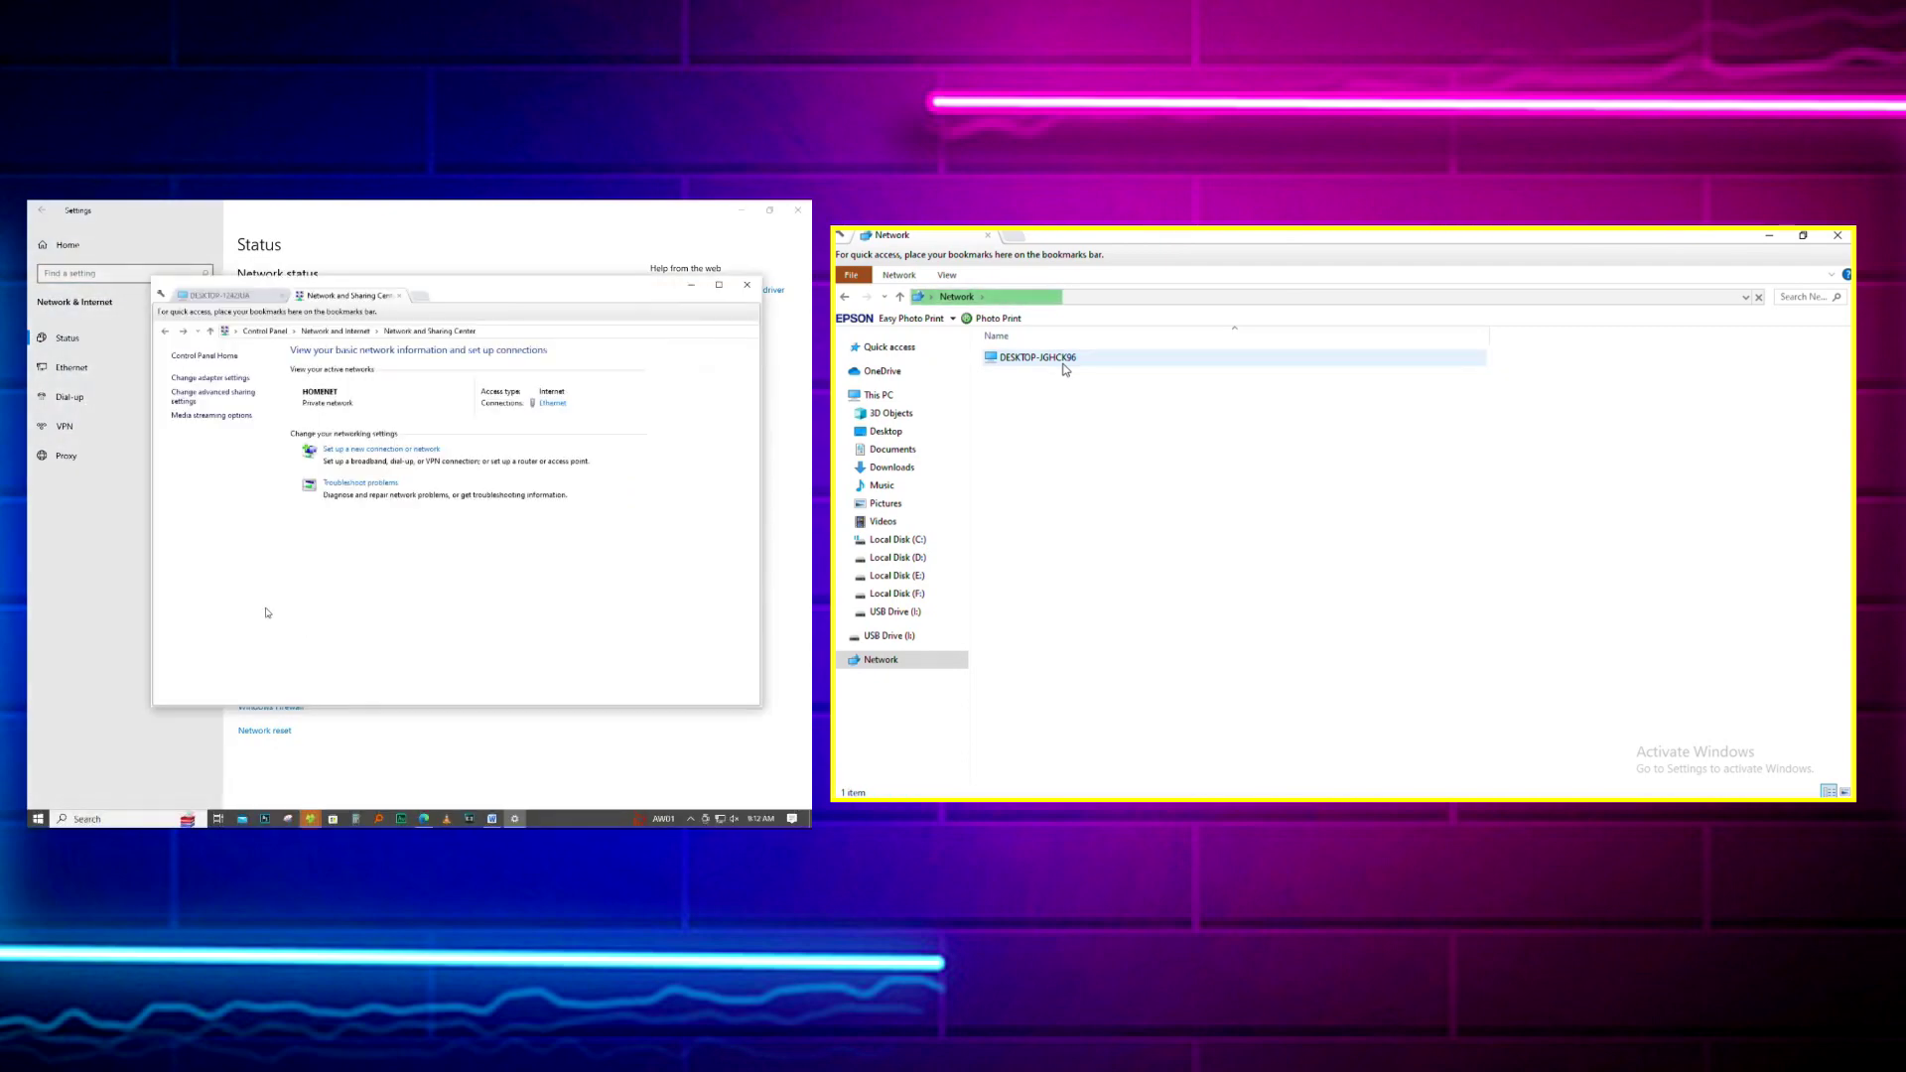
Turn on network discovery for the private profile in the advanced sharing settings and save the changes
left_click(248, 398)
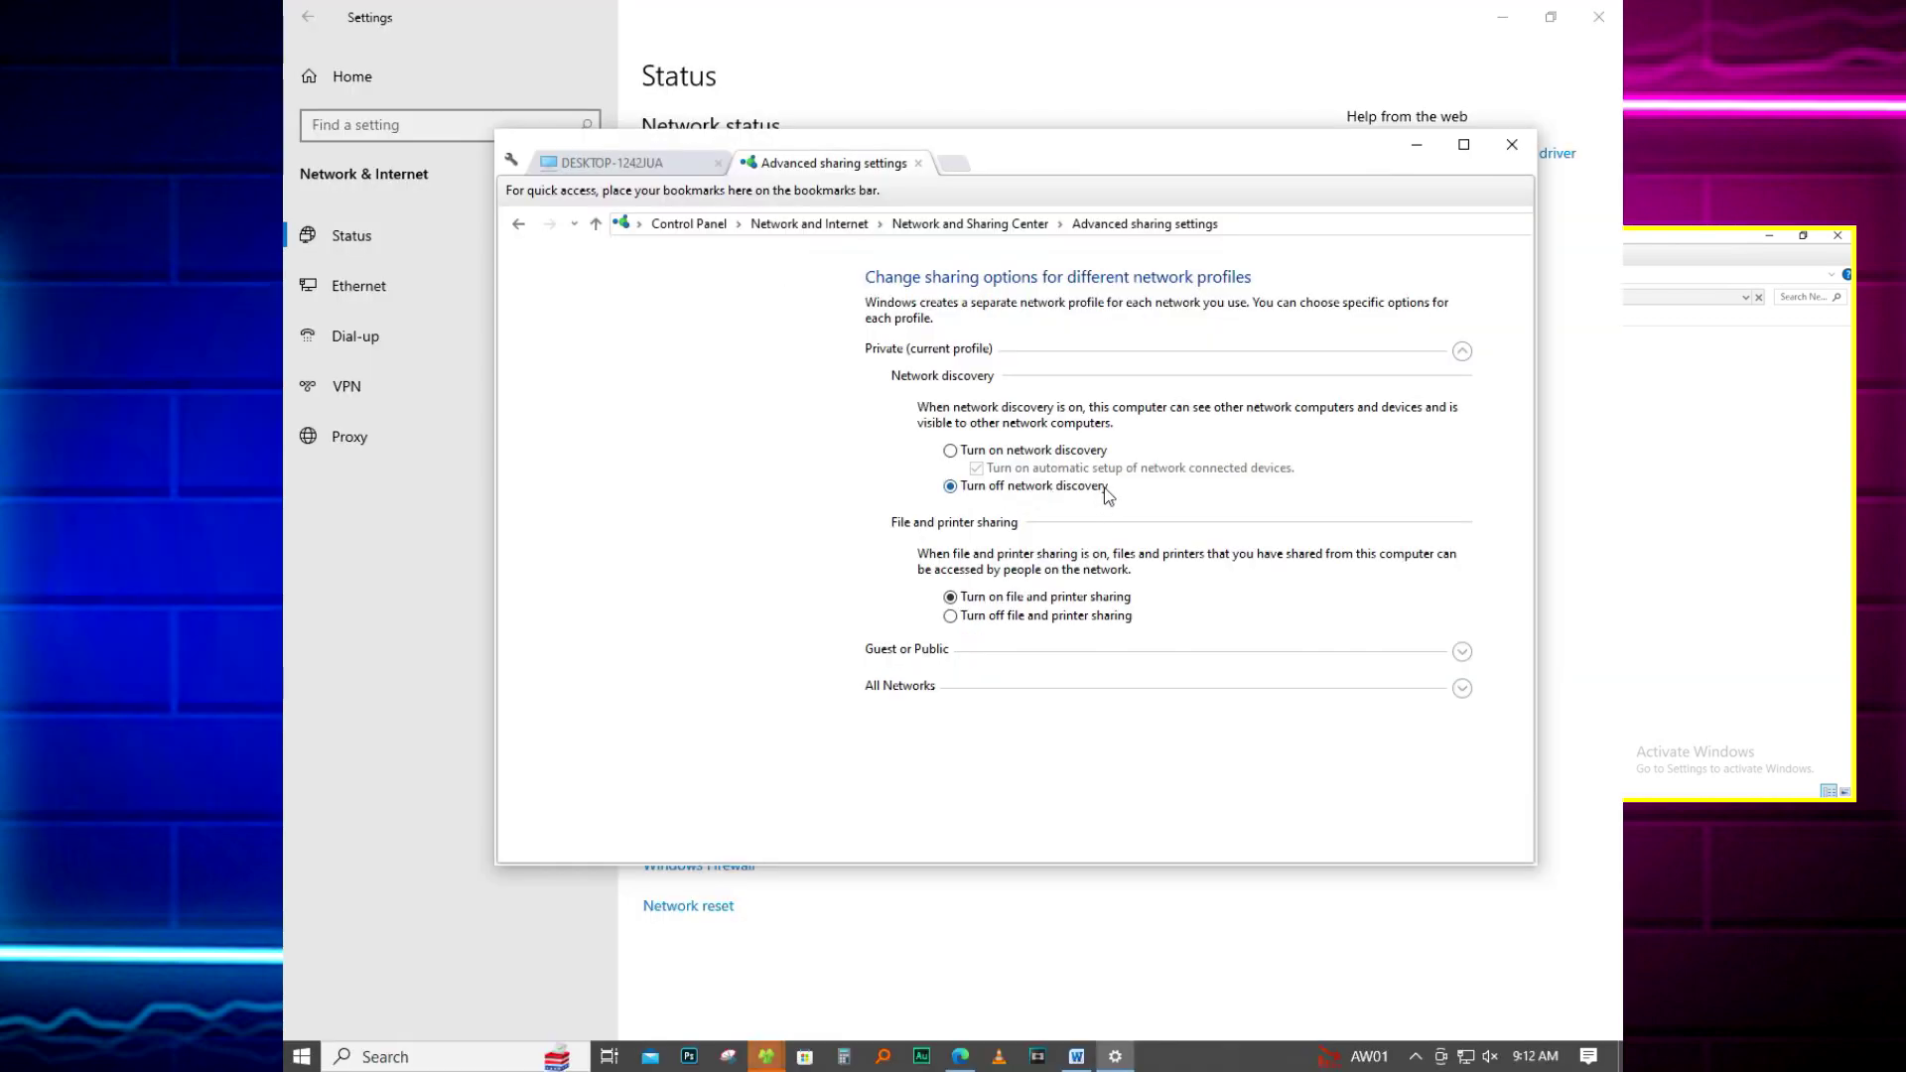
left_click(950, 450)
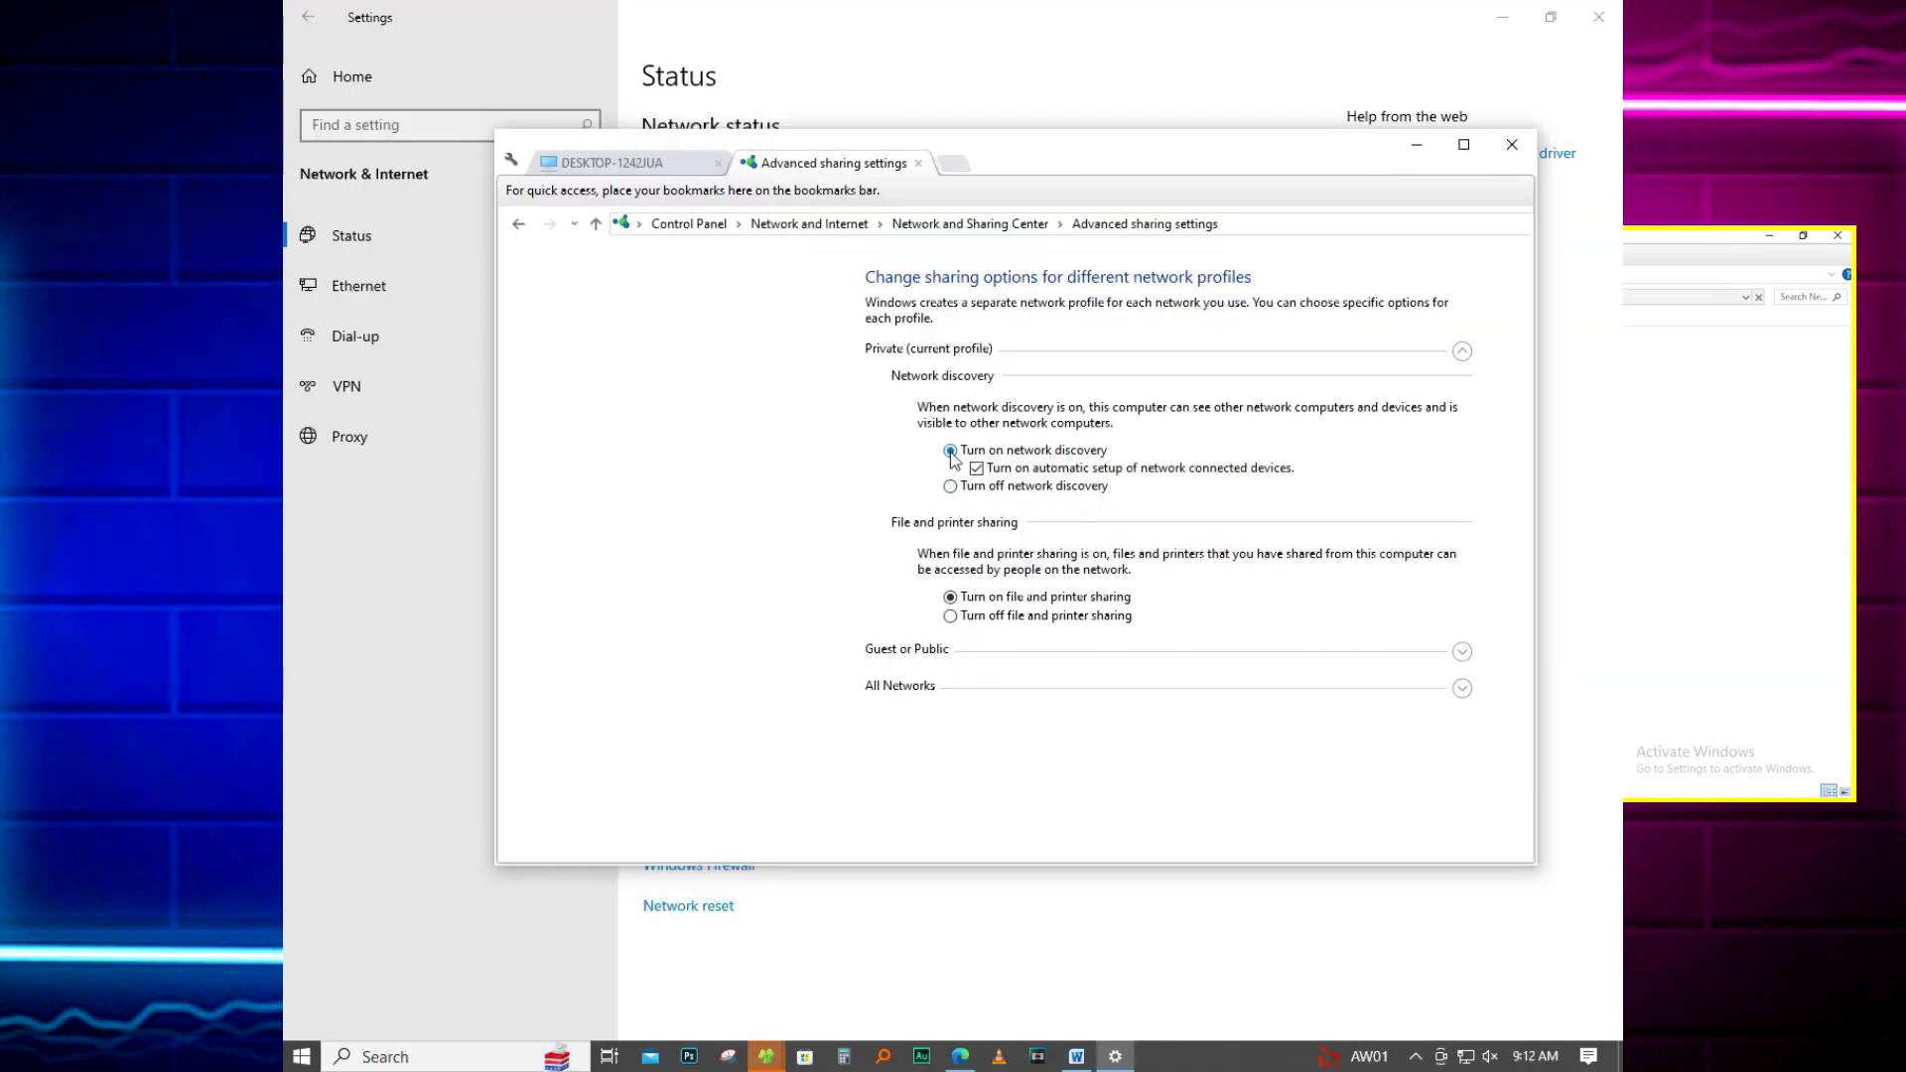
left_click(1463, 146)
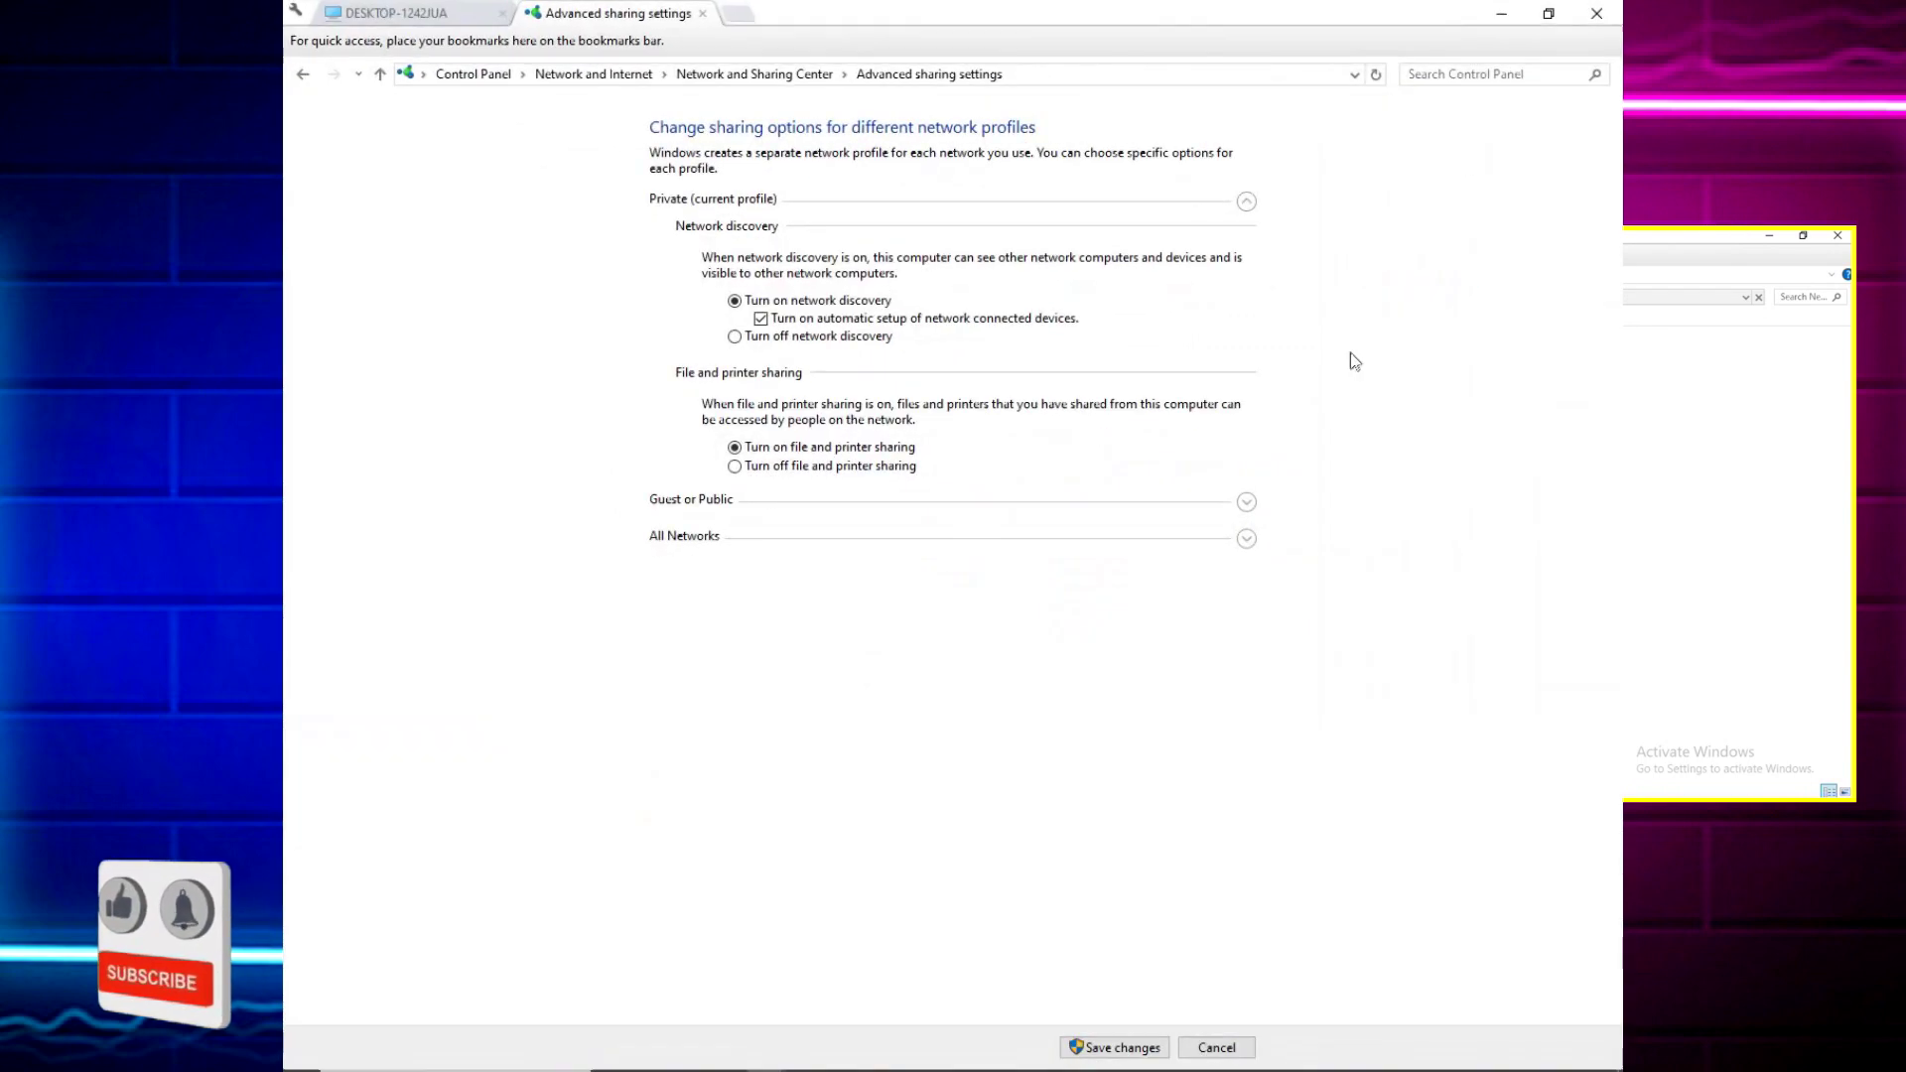
left_click(1157, 1047)
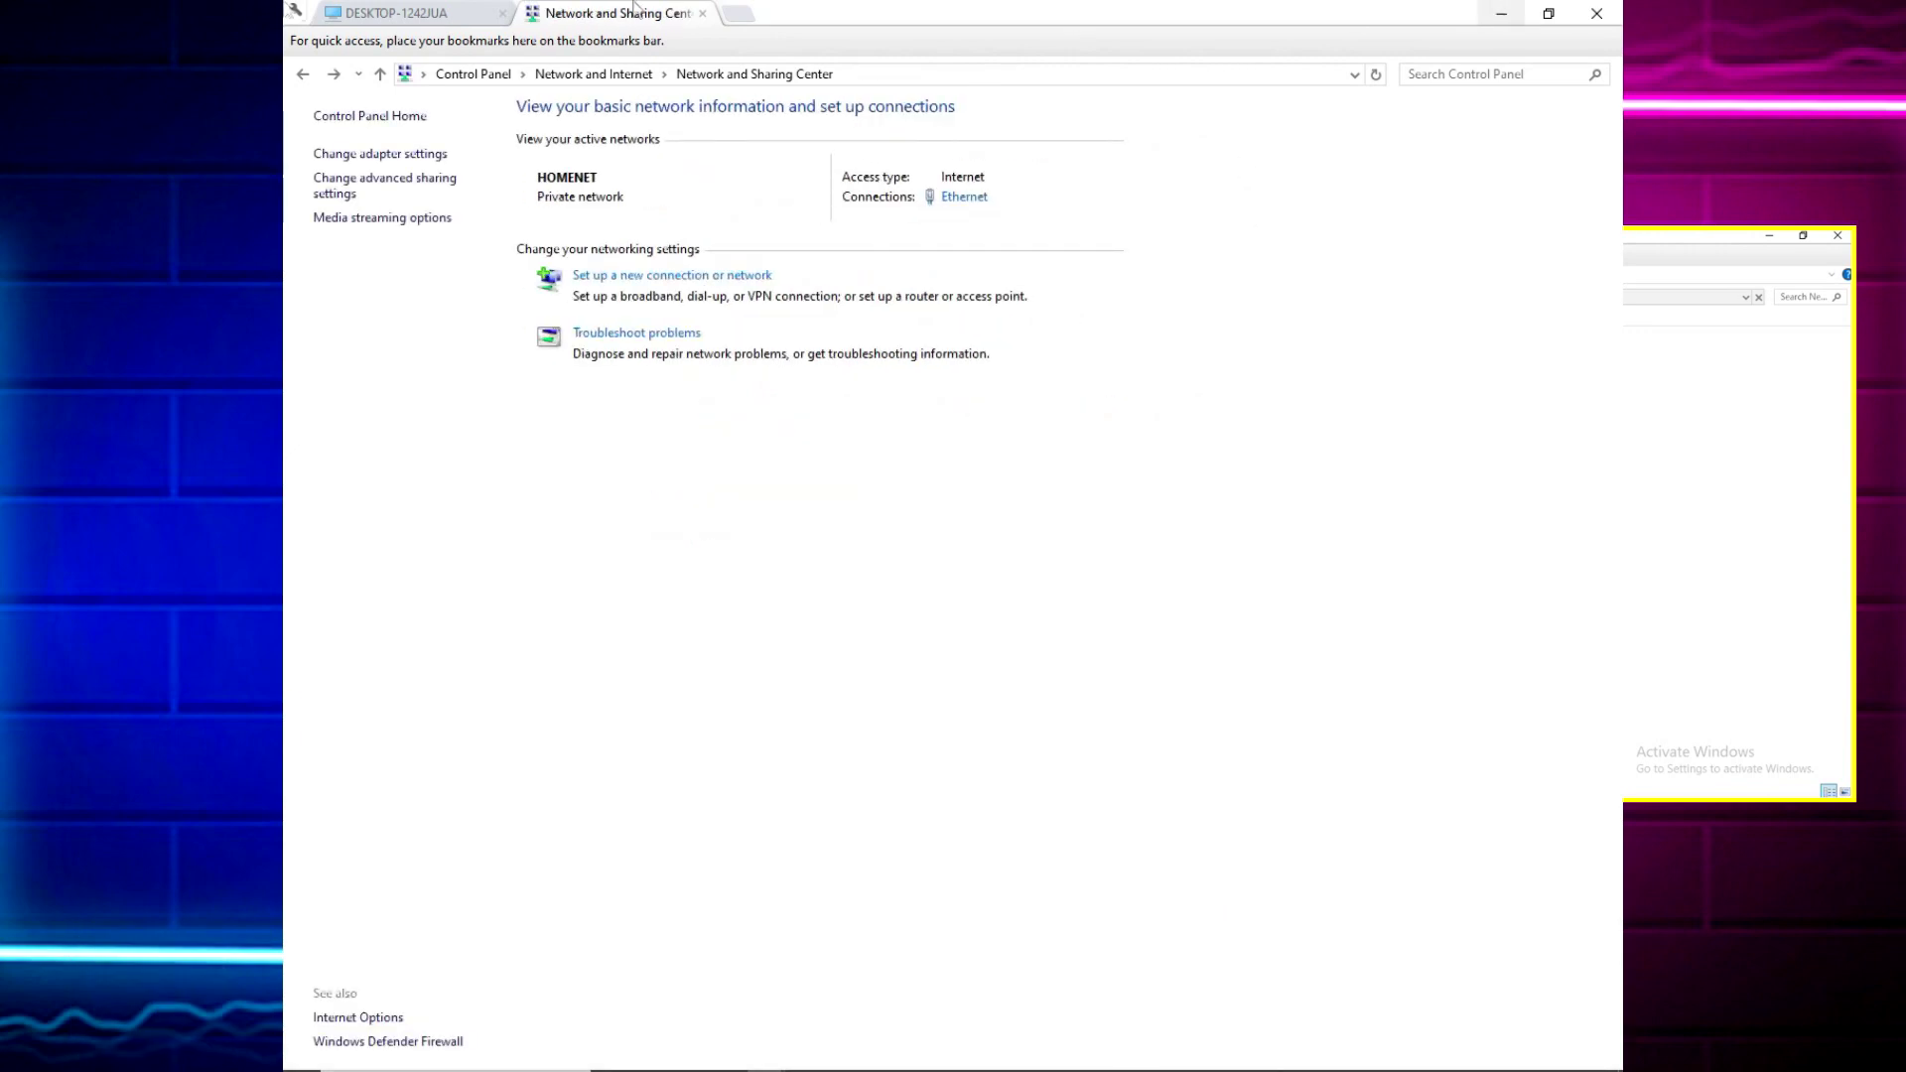
Display the network computers on both PCs, using large icons on the first one
left_click(402, 16)
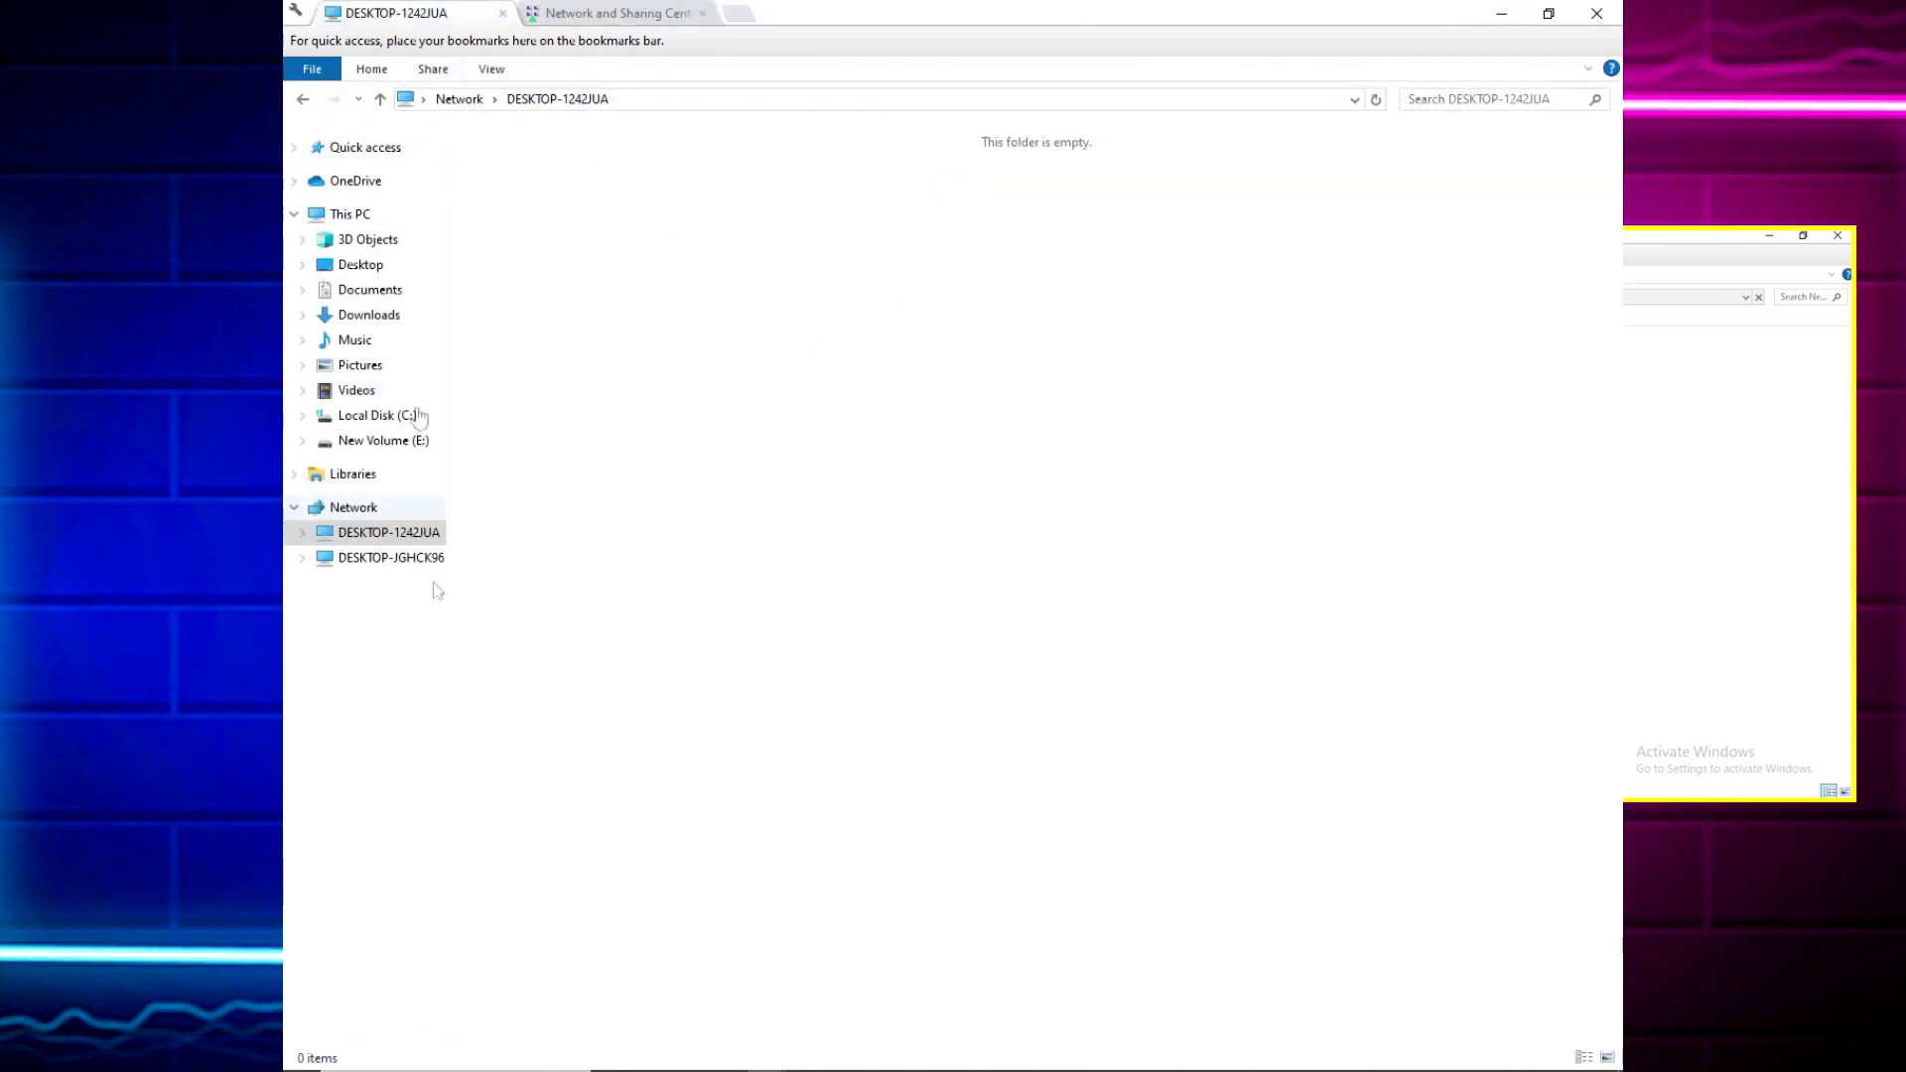
left_click(378, 509)
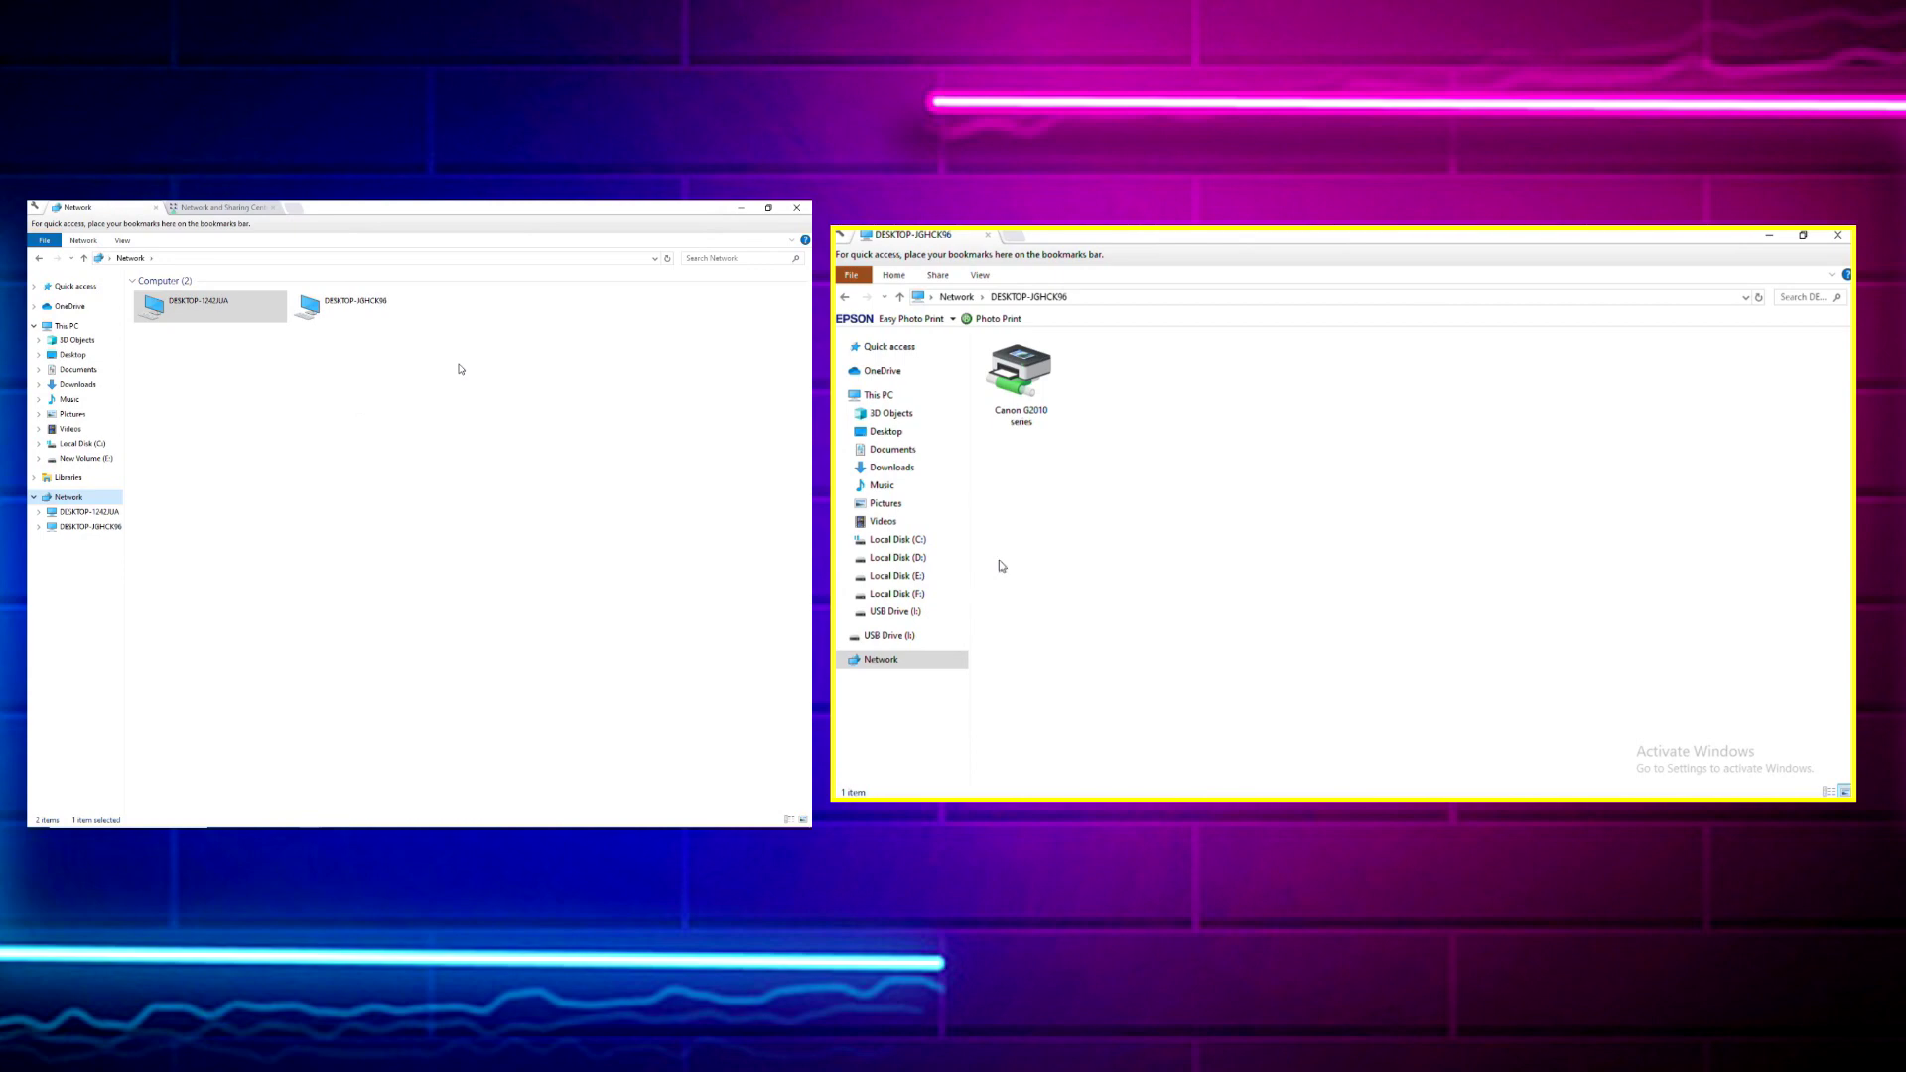
left_click(880, 660)
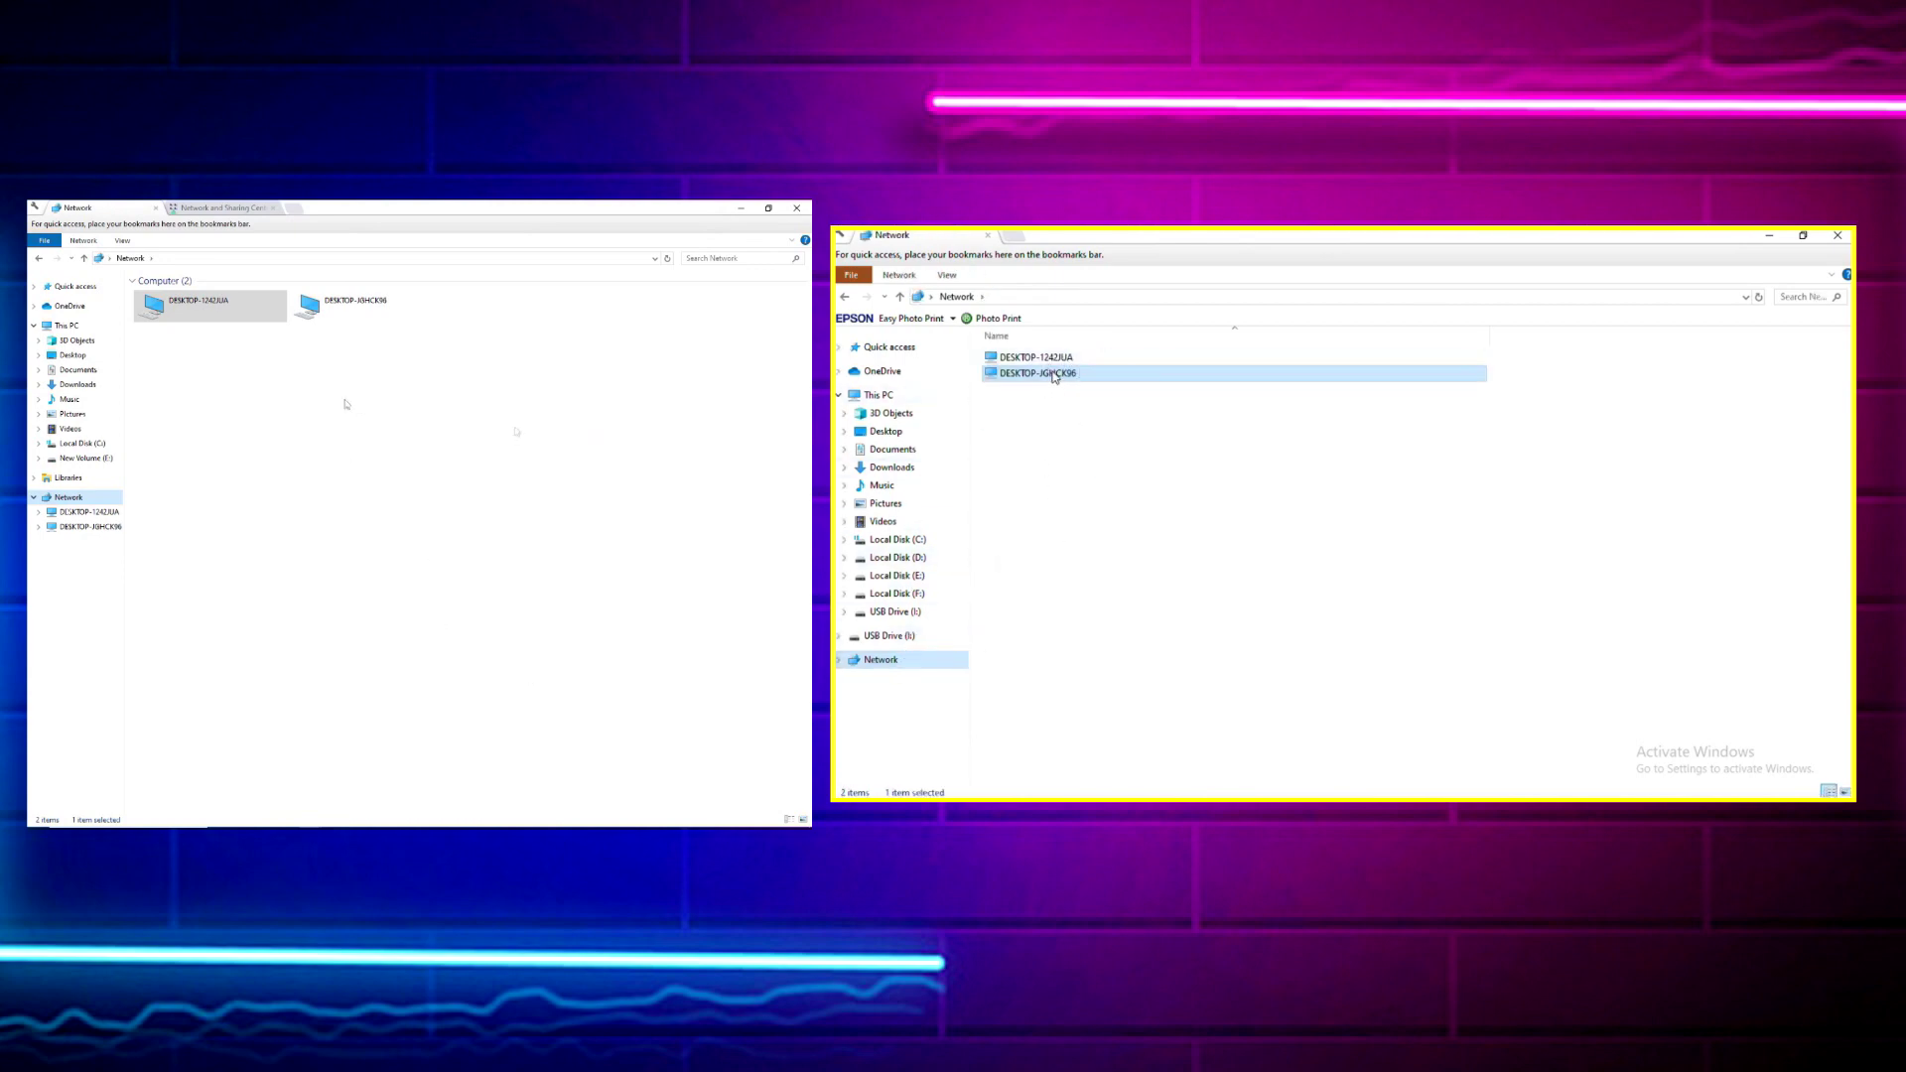
left_click(1844, 791)
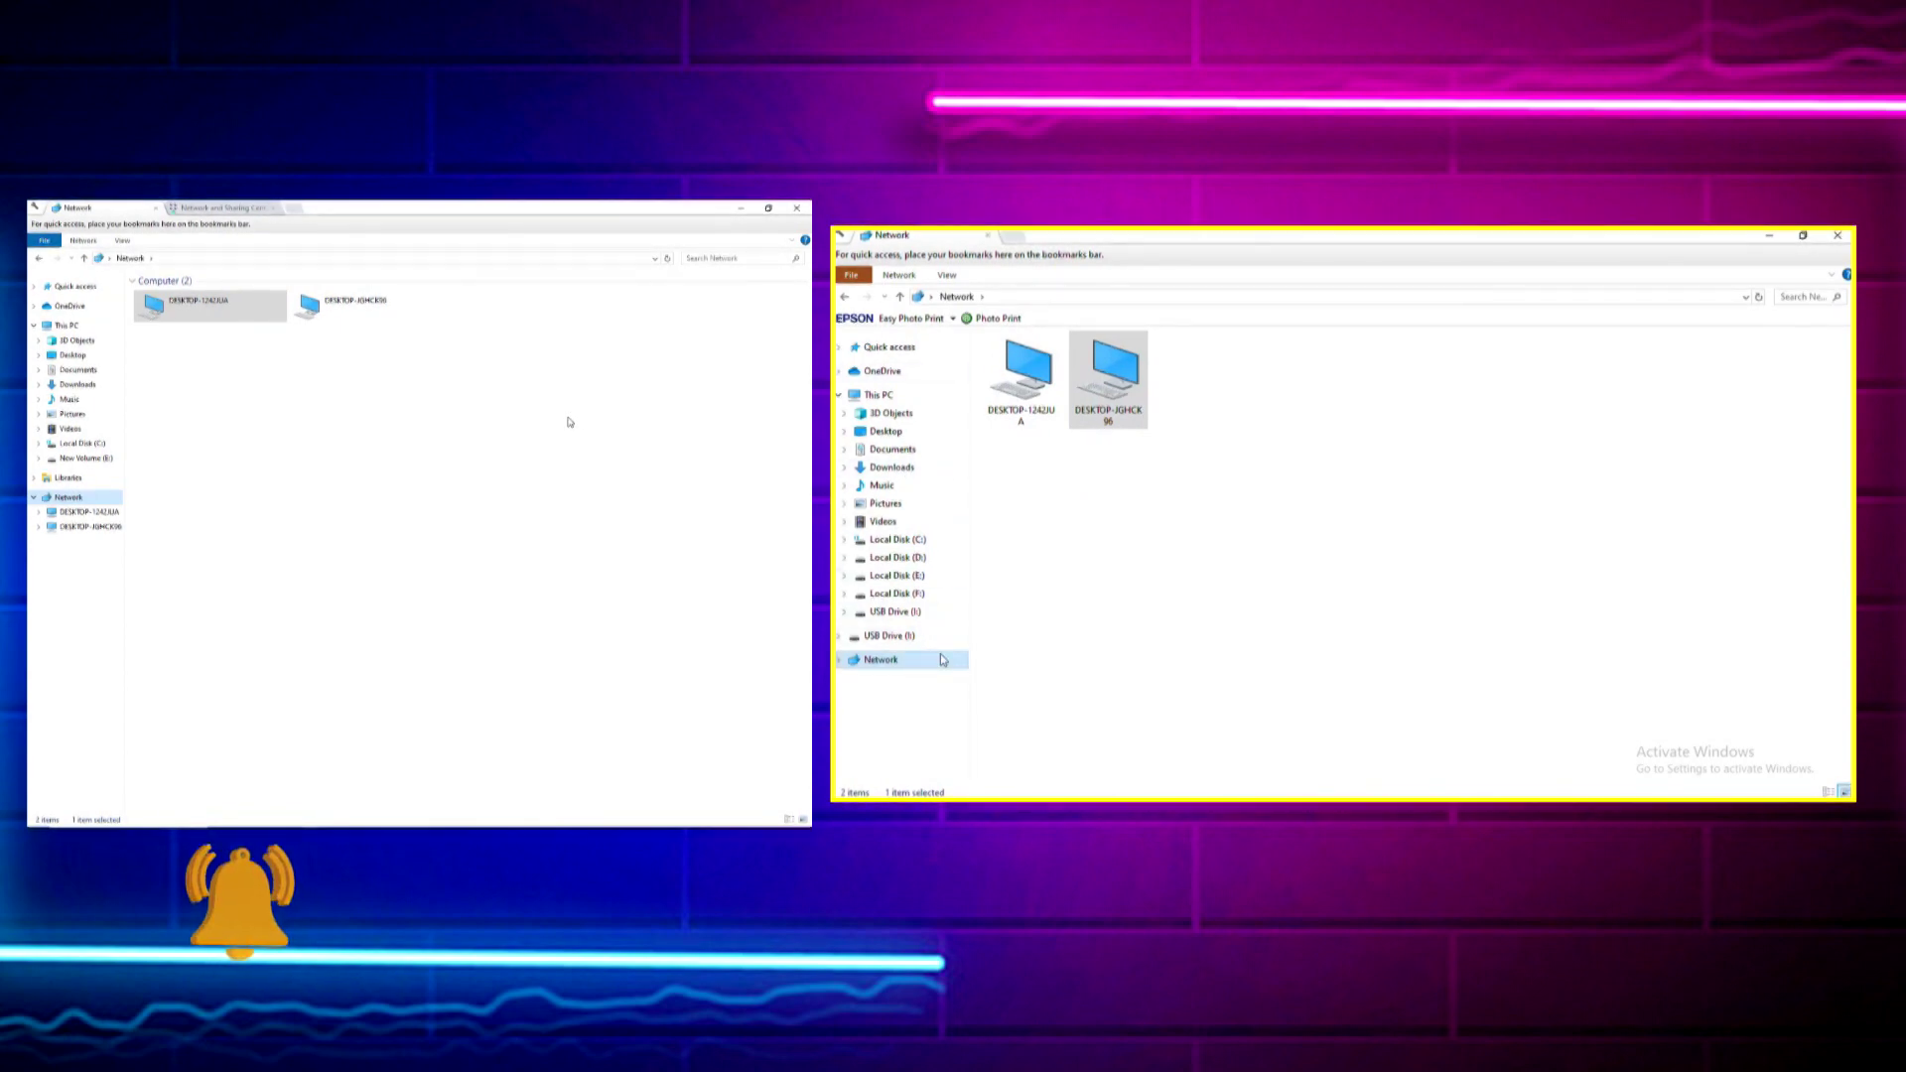
On the first computer, try to give specific people access to the Desktop folder
left_click(896, 434)
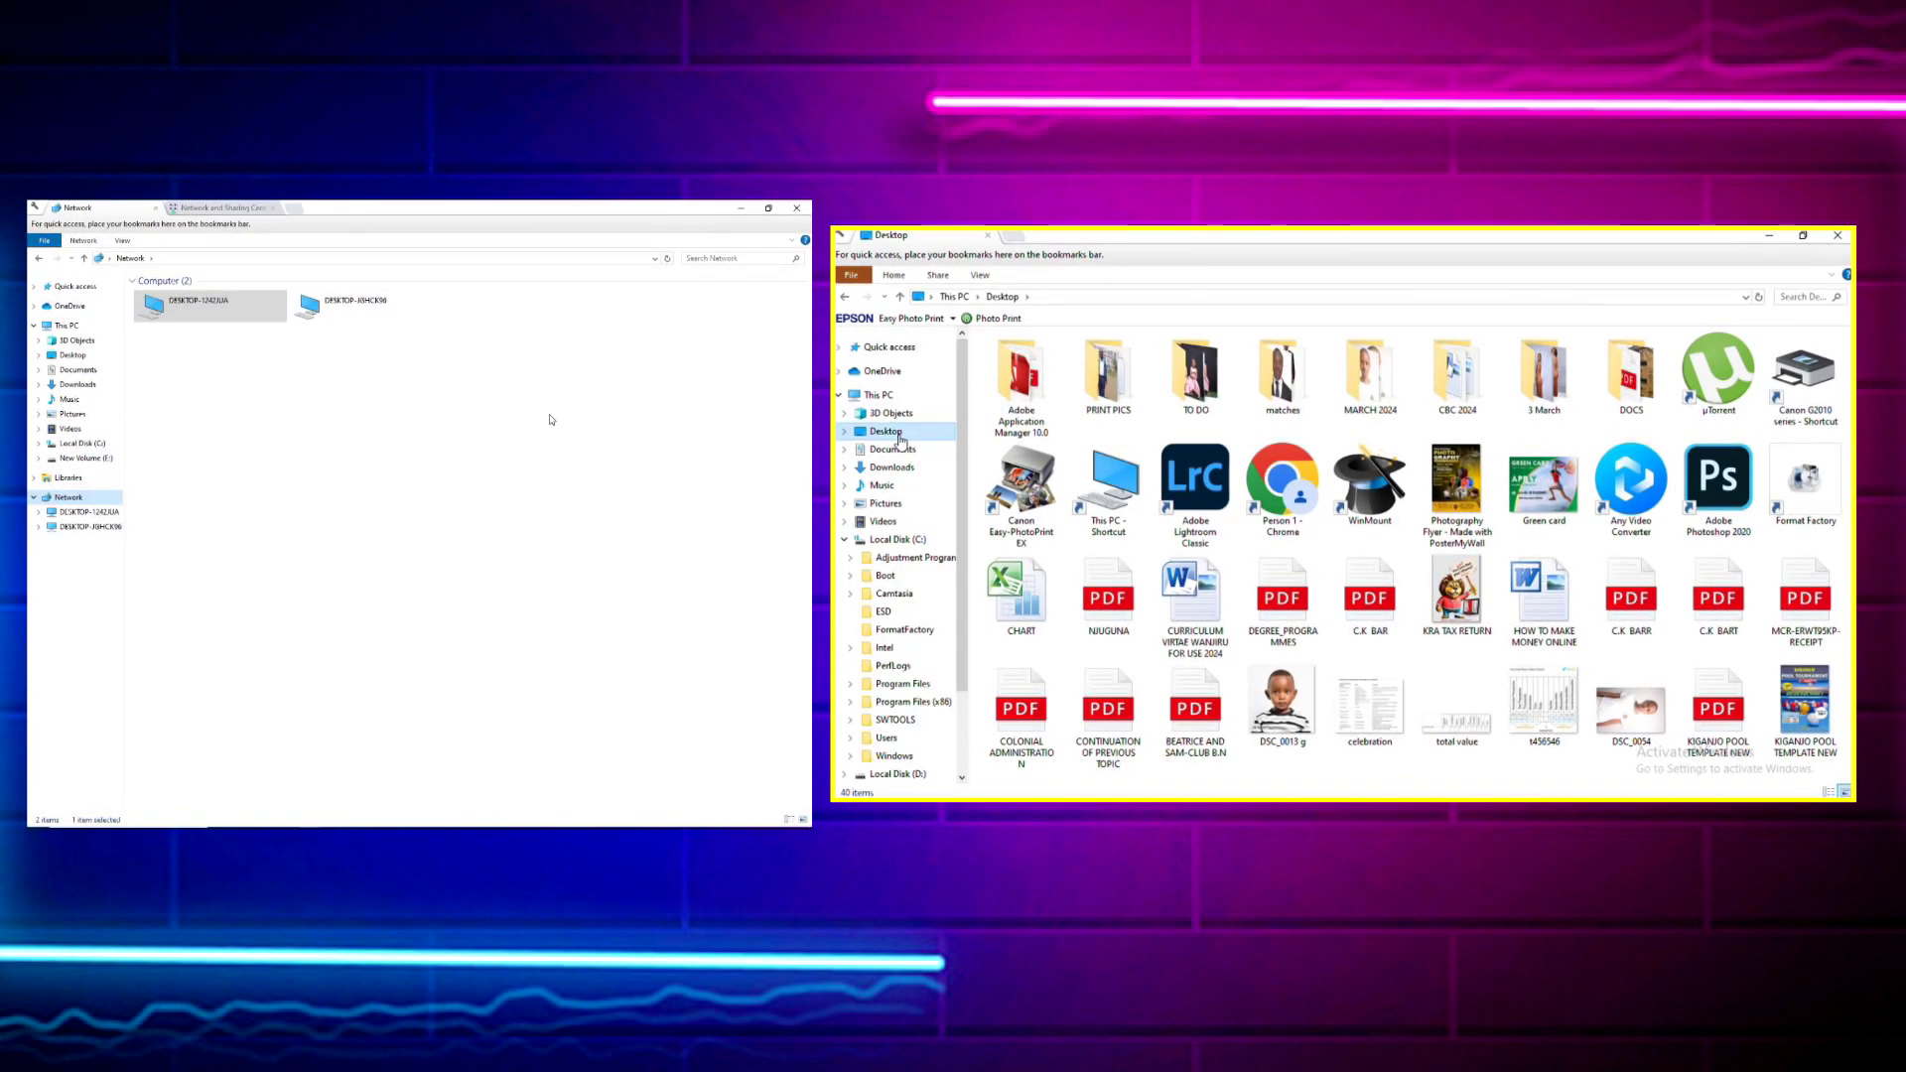
right_click(896, 431)
mouse_move(944, 531)
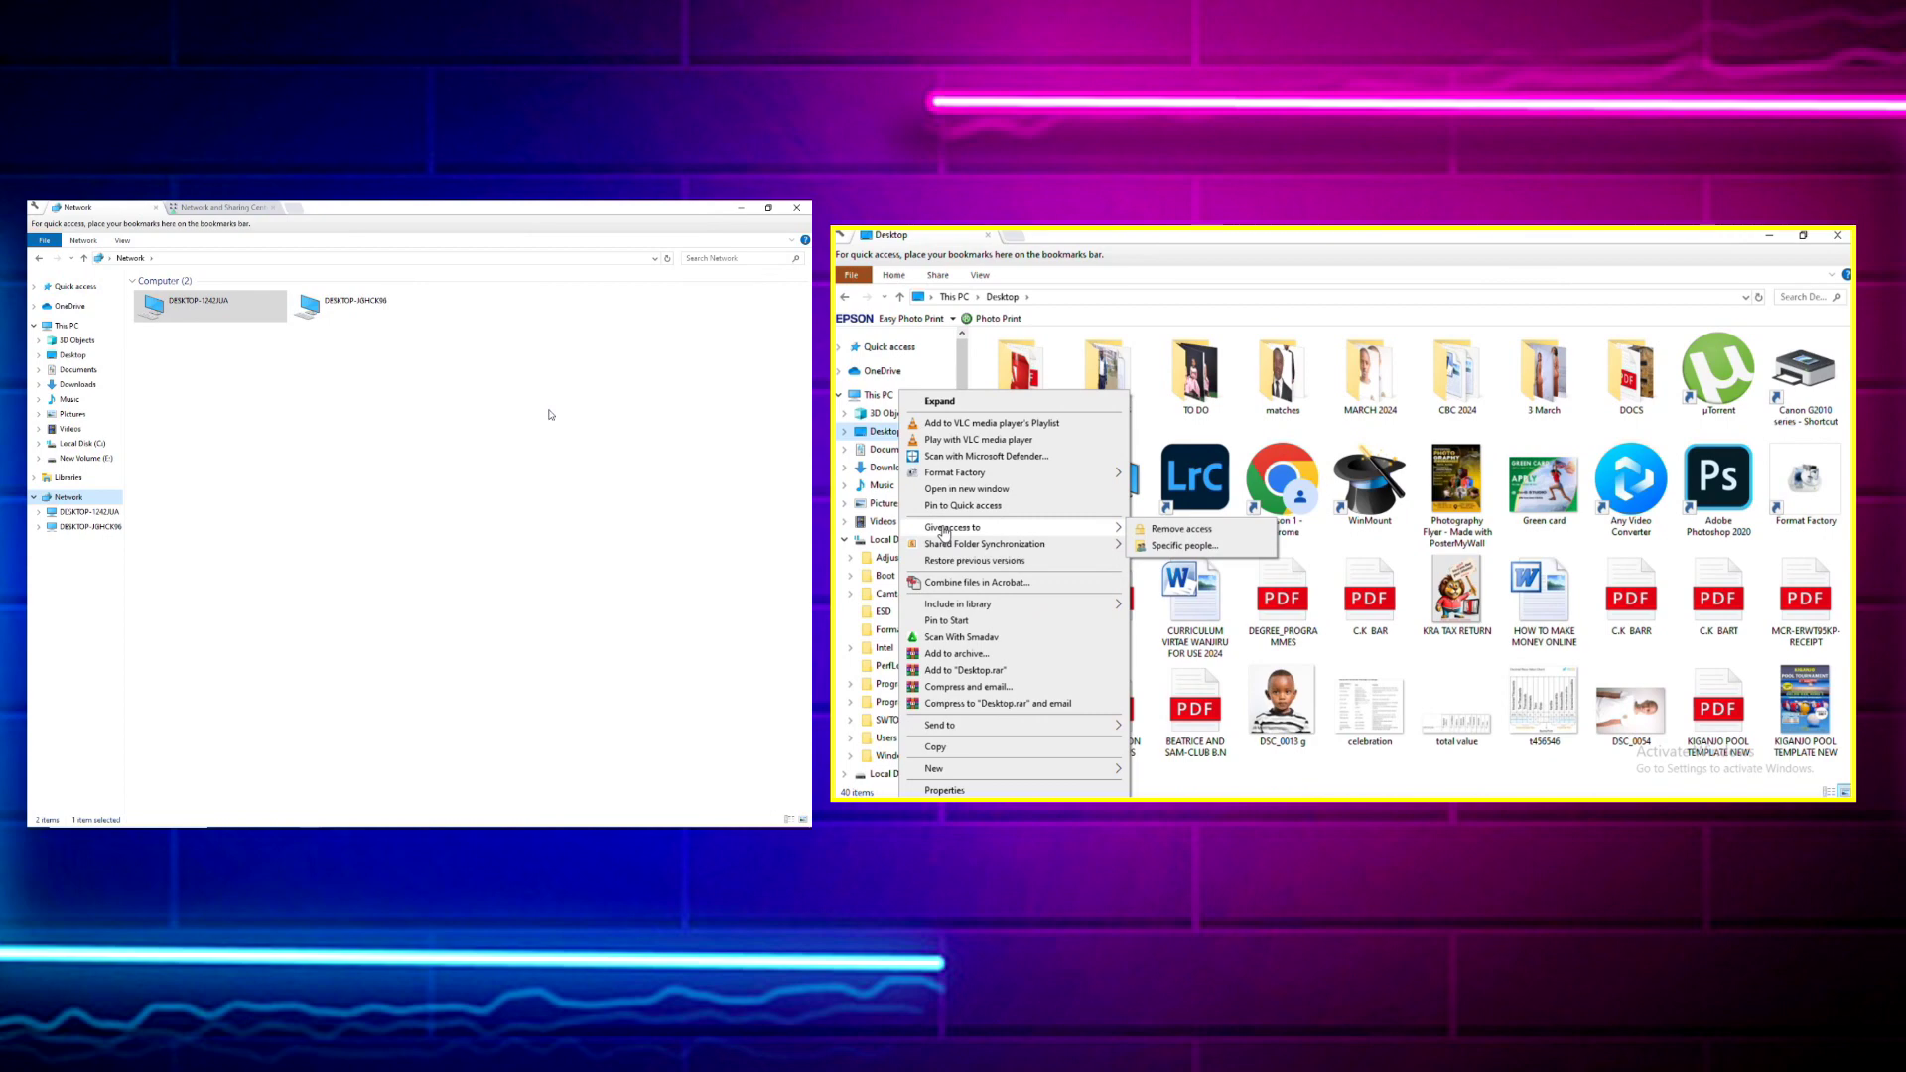
left_click(1186, 546)
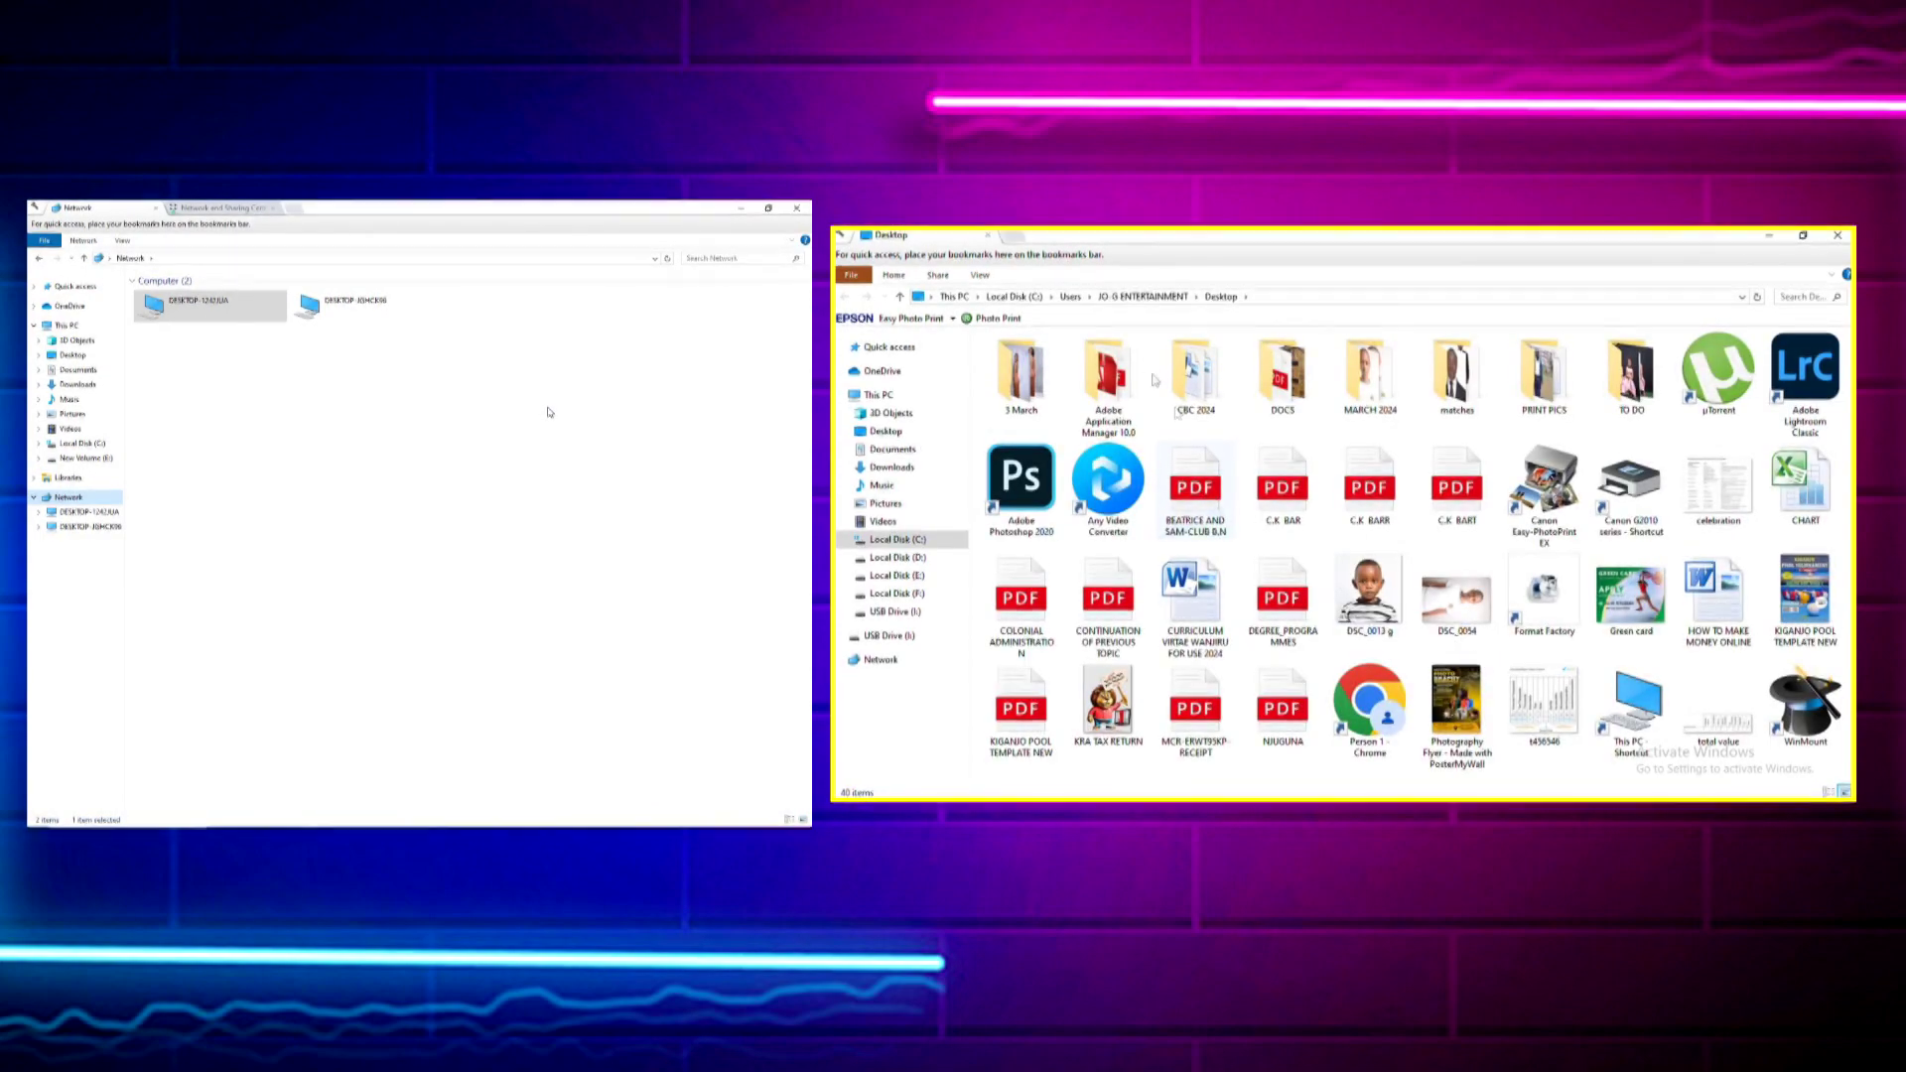
Share the JO-G ENTERTAINMENT folder in C:\Users through access for specific people, and finish the network access dialog
left_click(1069, 297)
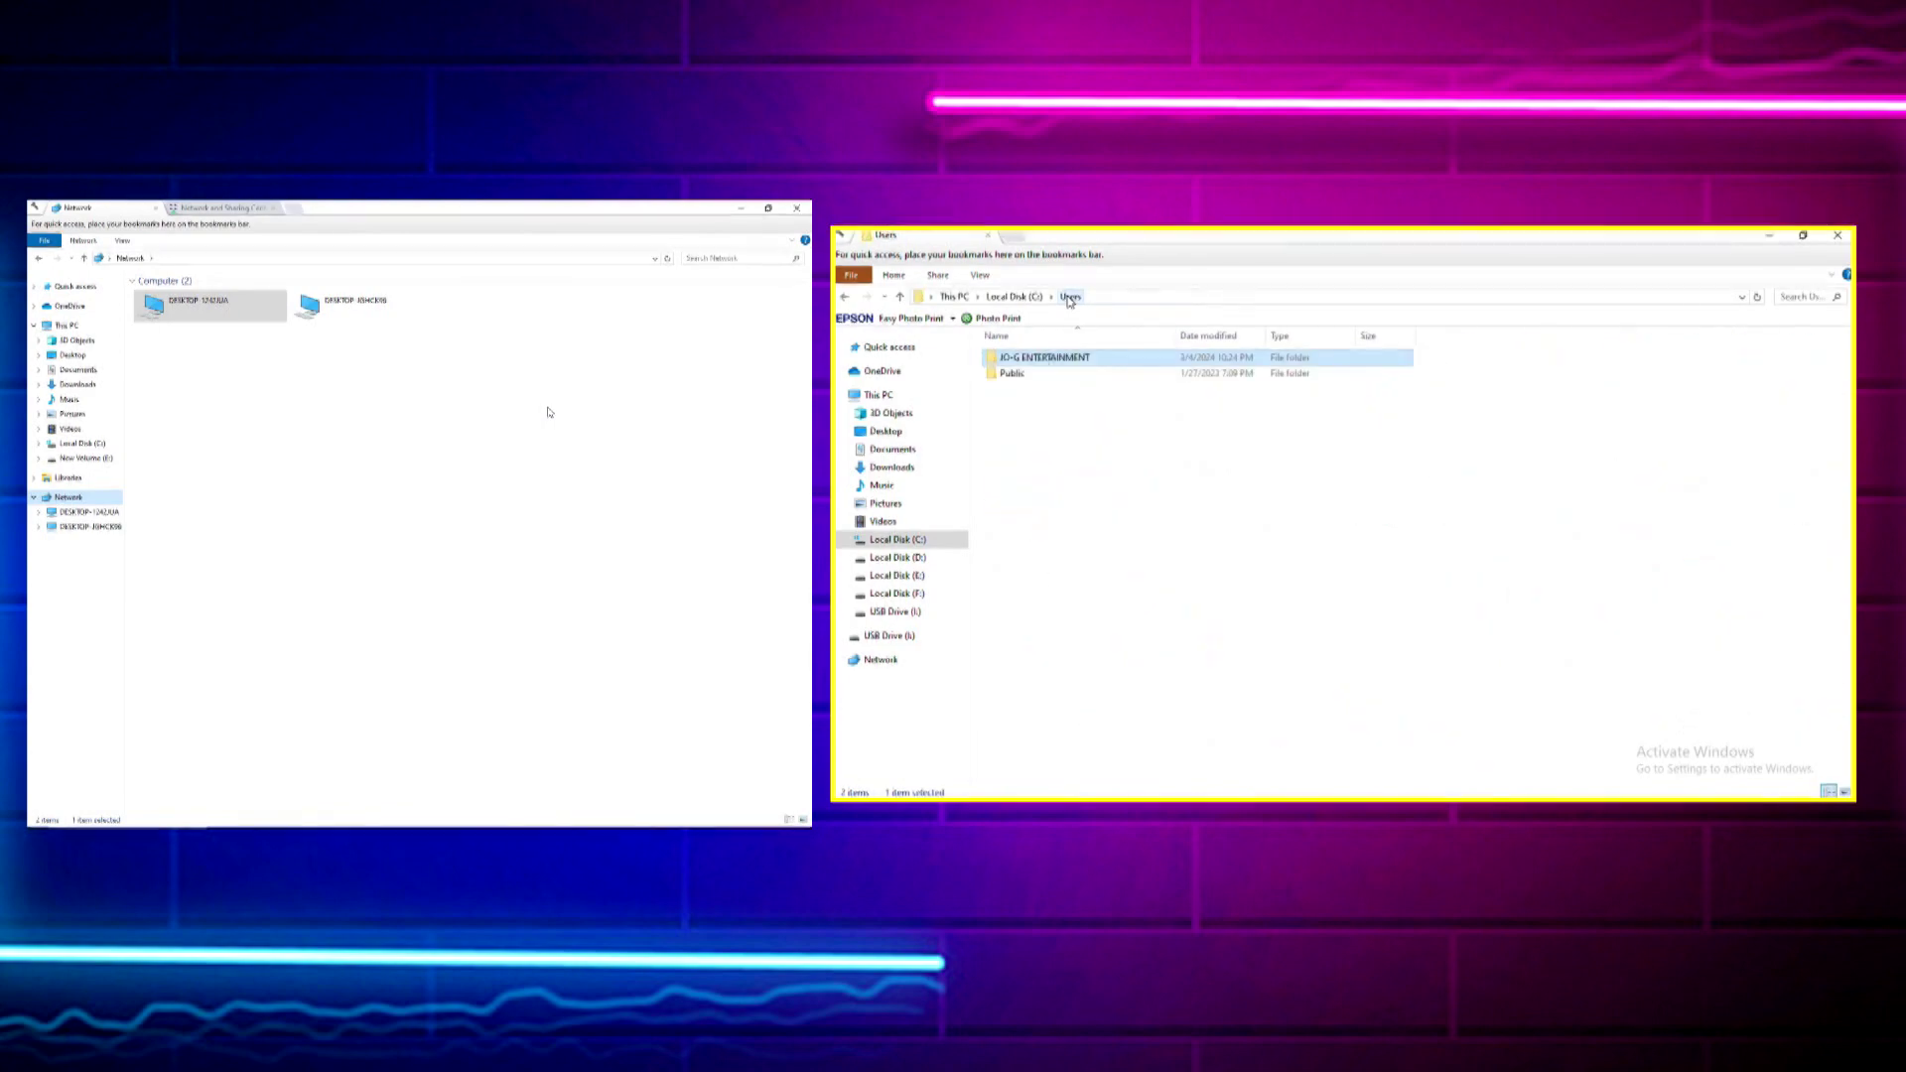
right_click(1055, 362)
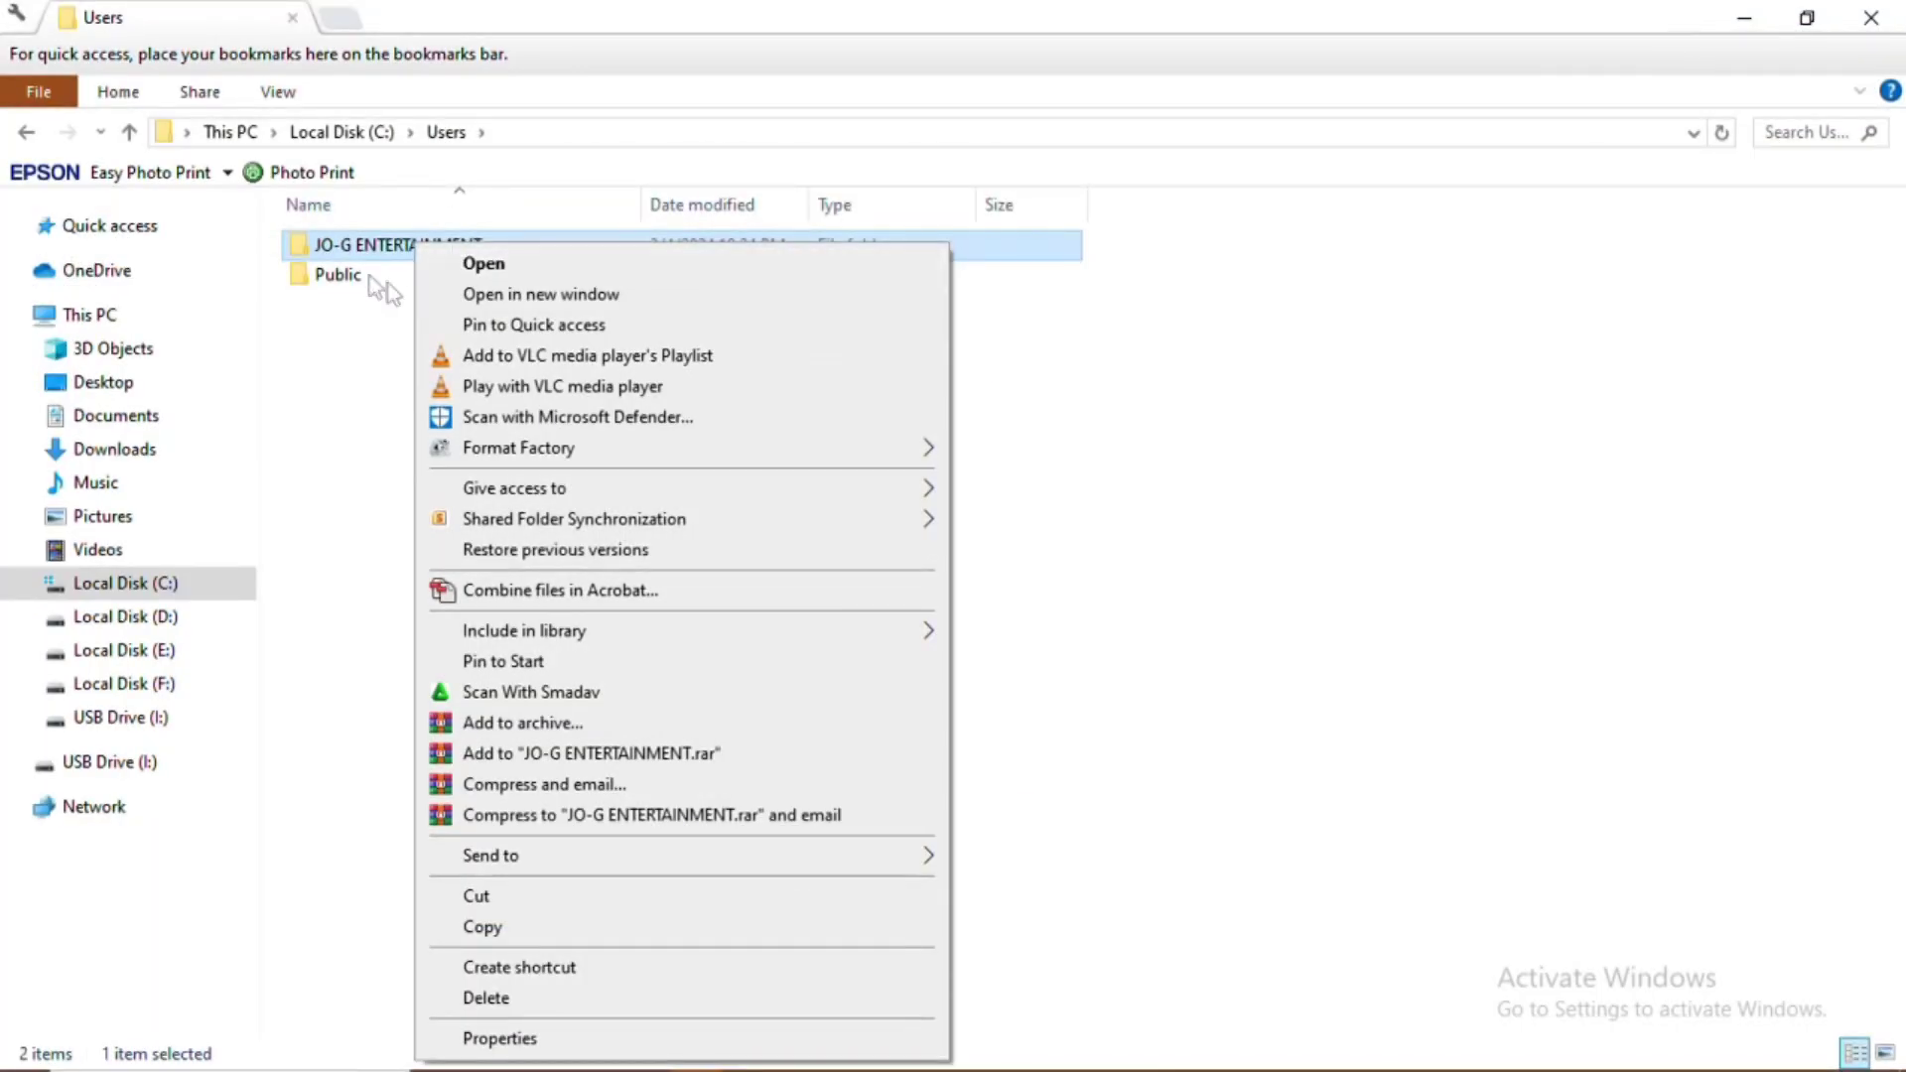
left_click(385, 368)
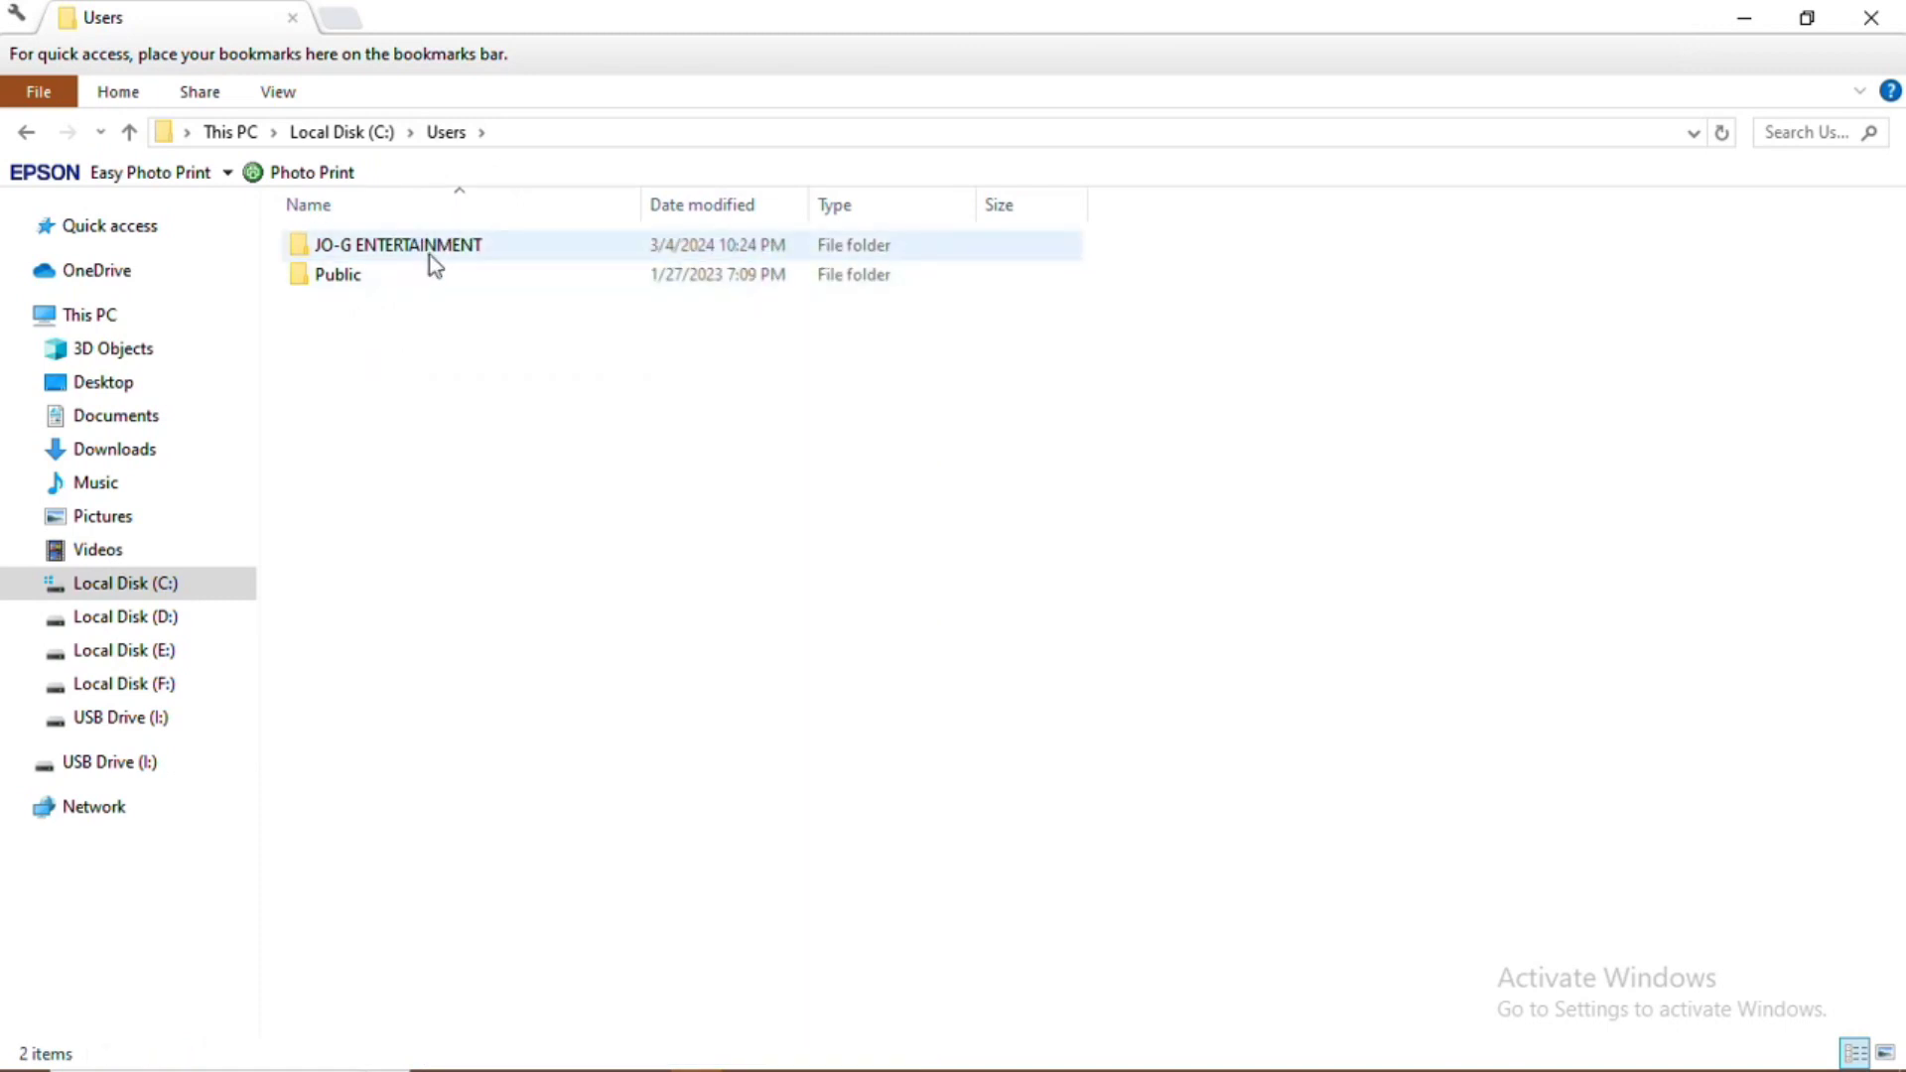
left_click(460, 254)
right_click(459, 254)
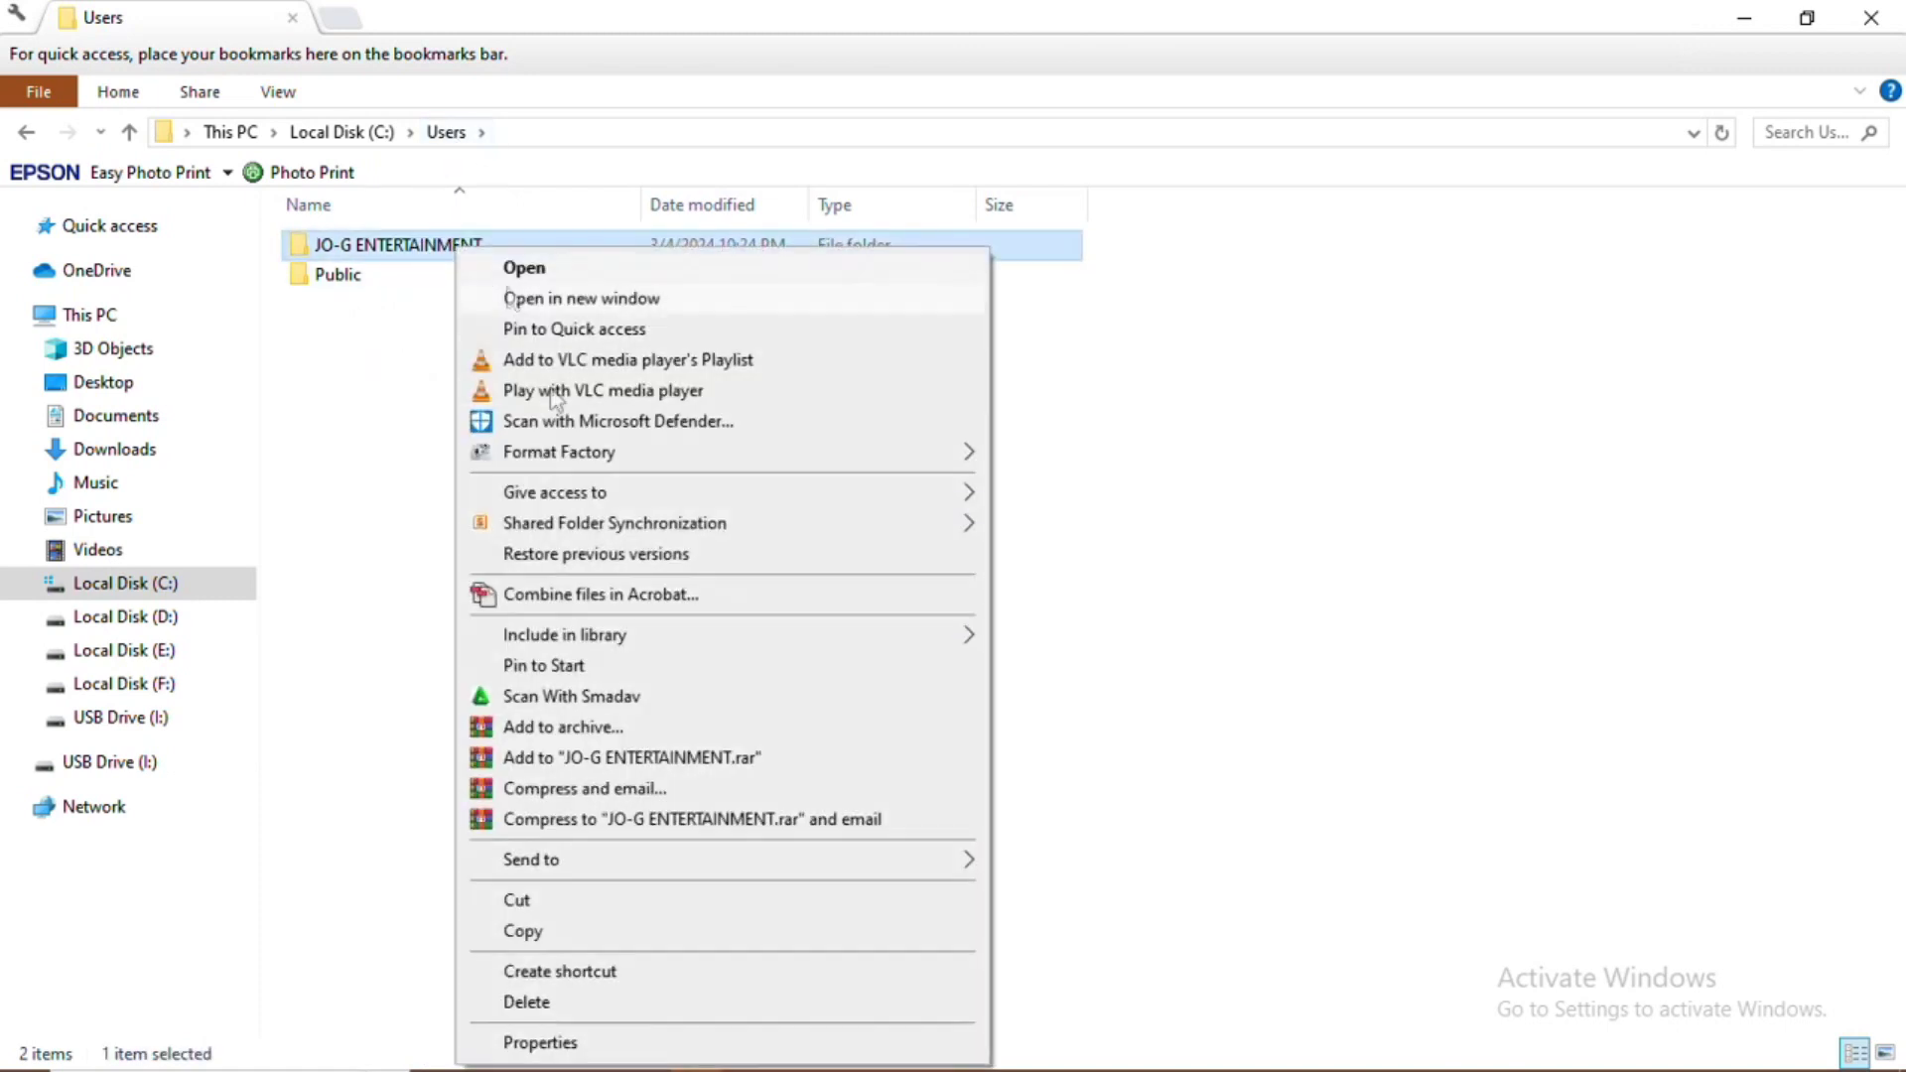
mouse_move(664, 497)
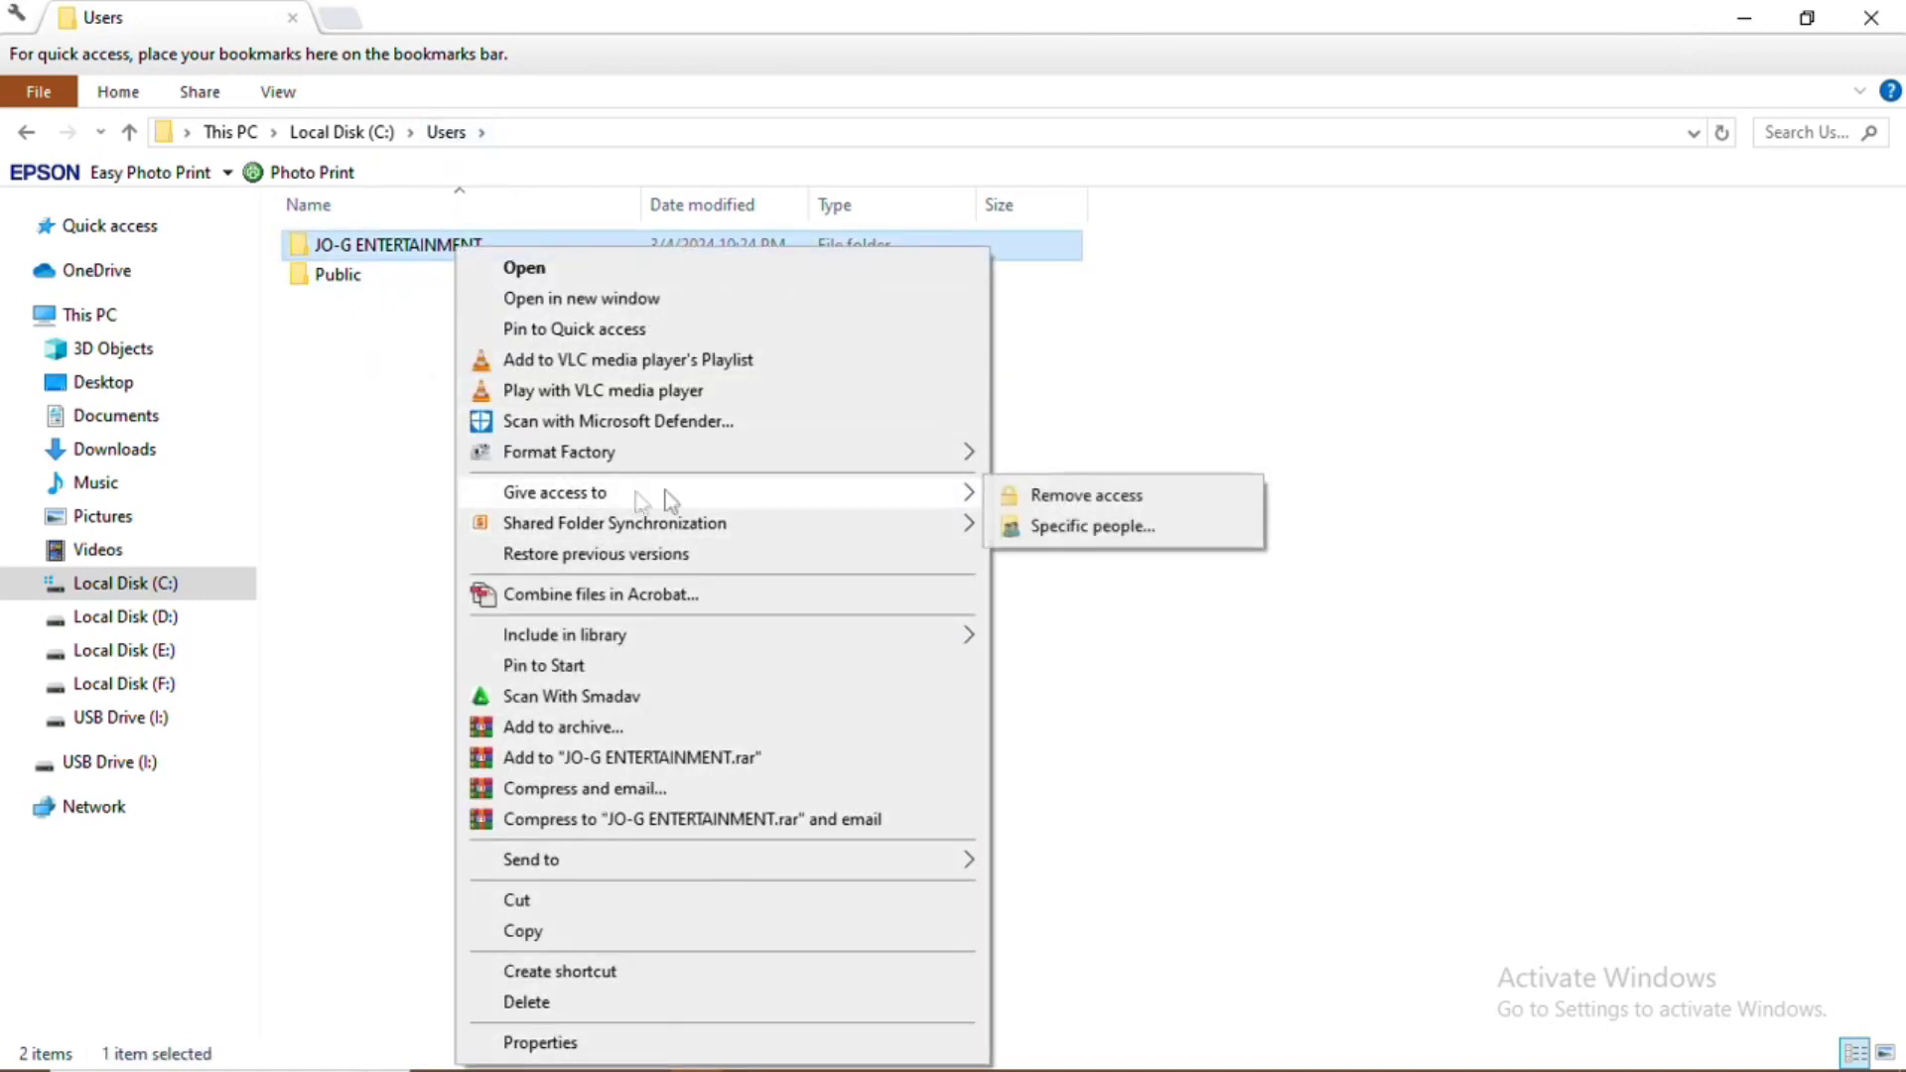
left_click(1092, 526)
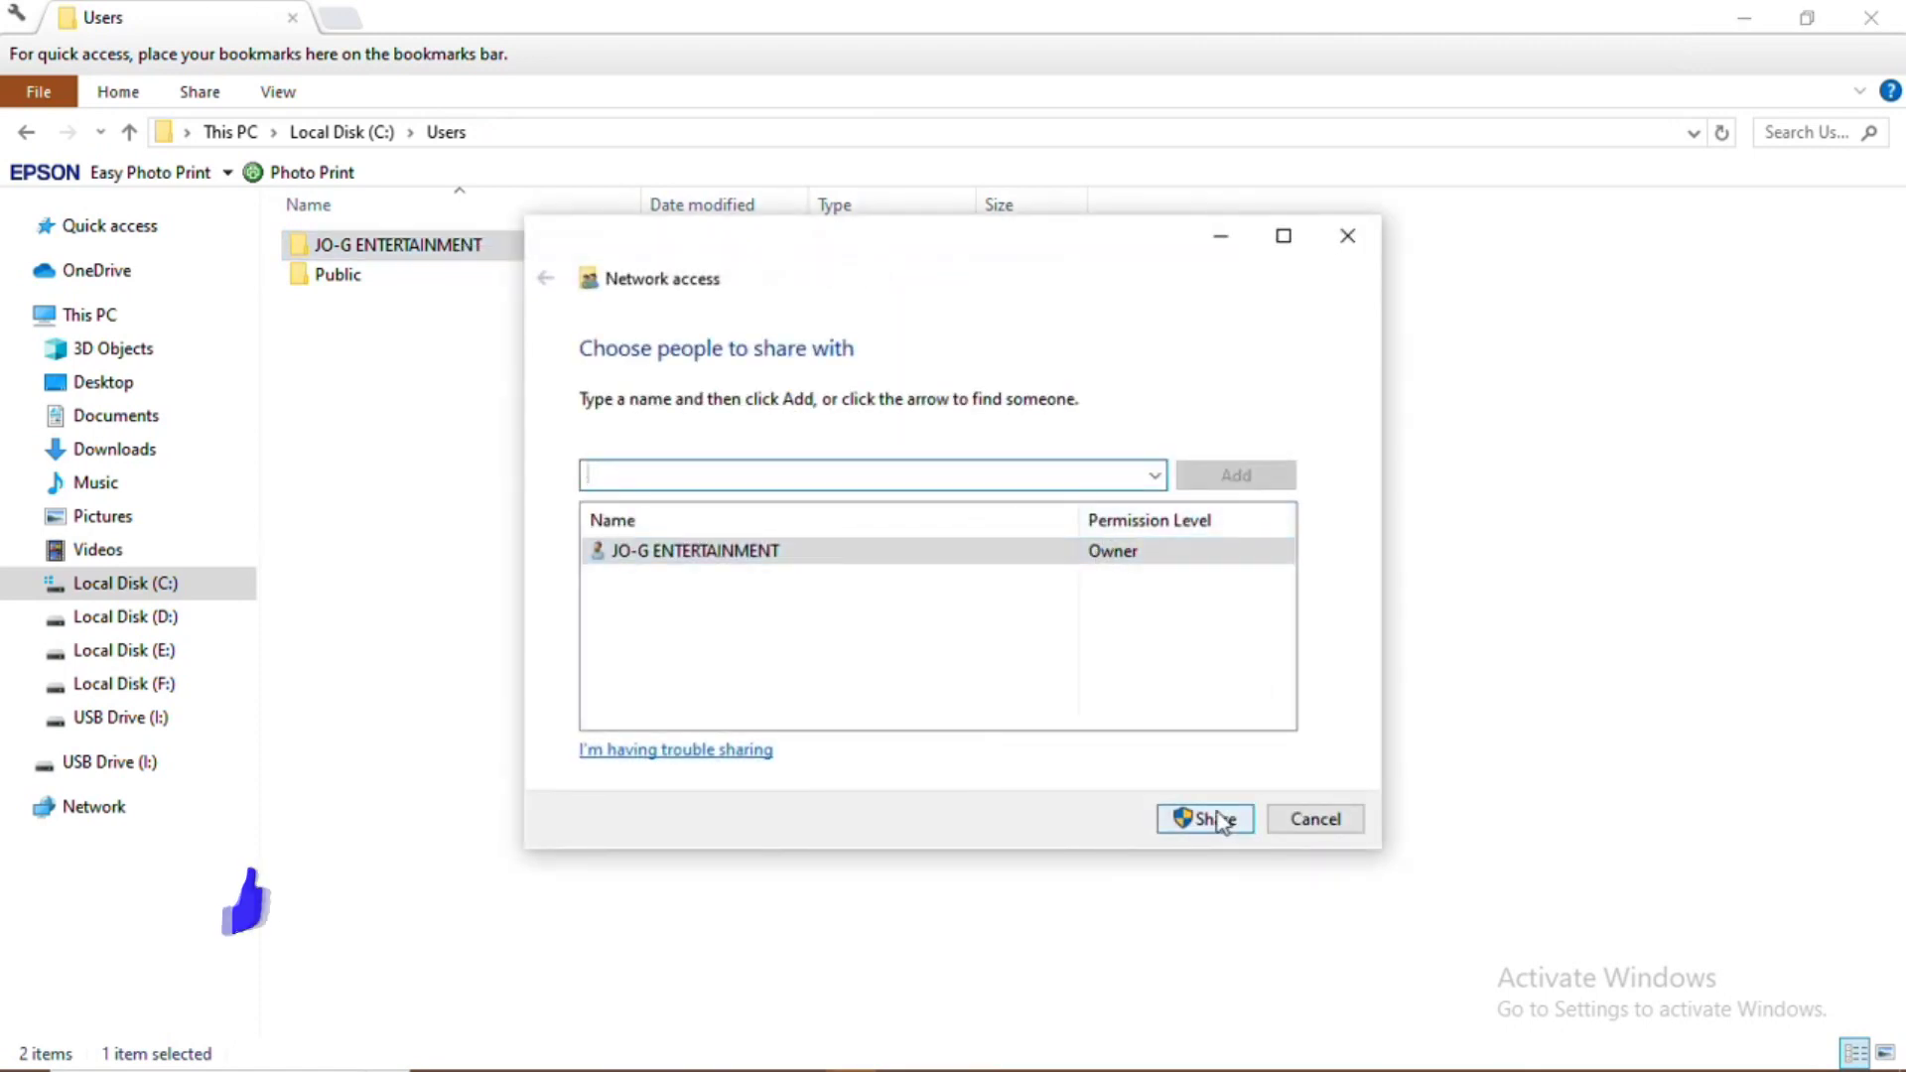
left_click(1221, 820)
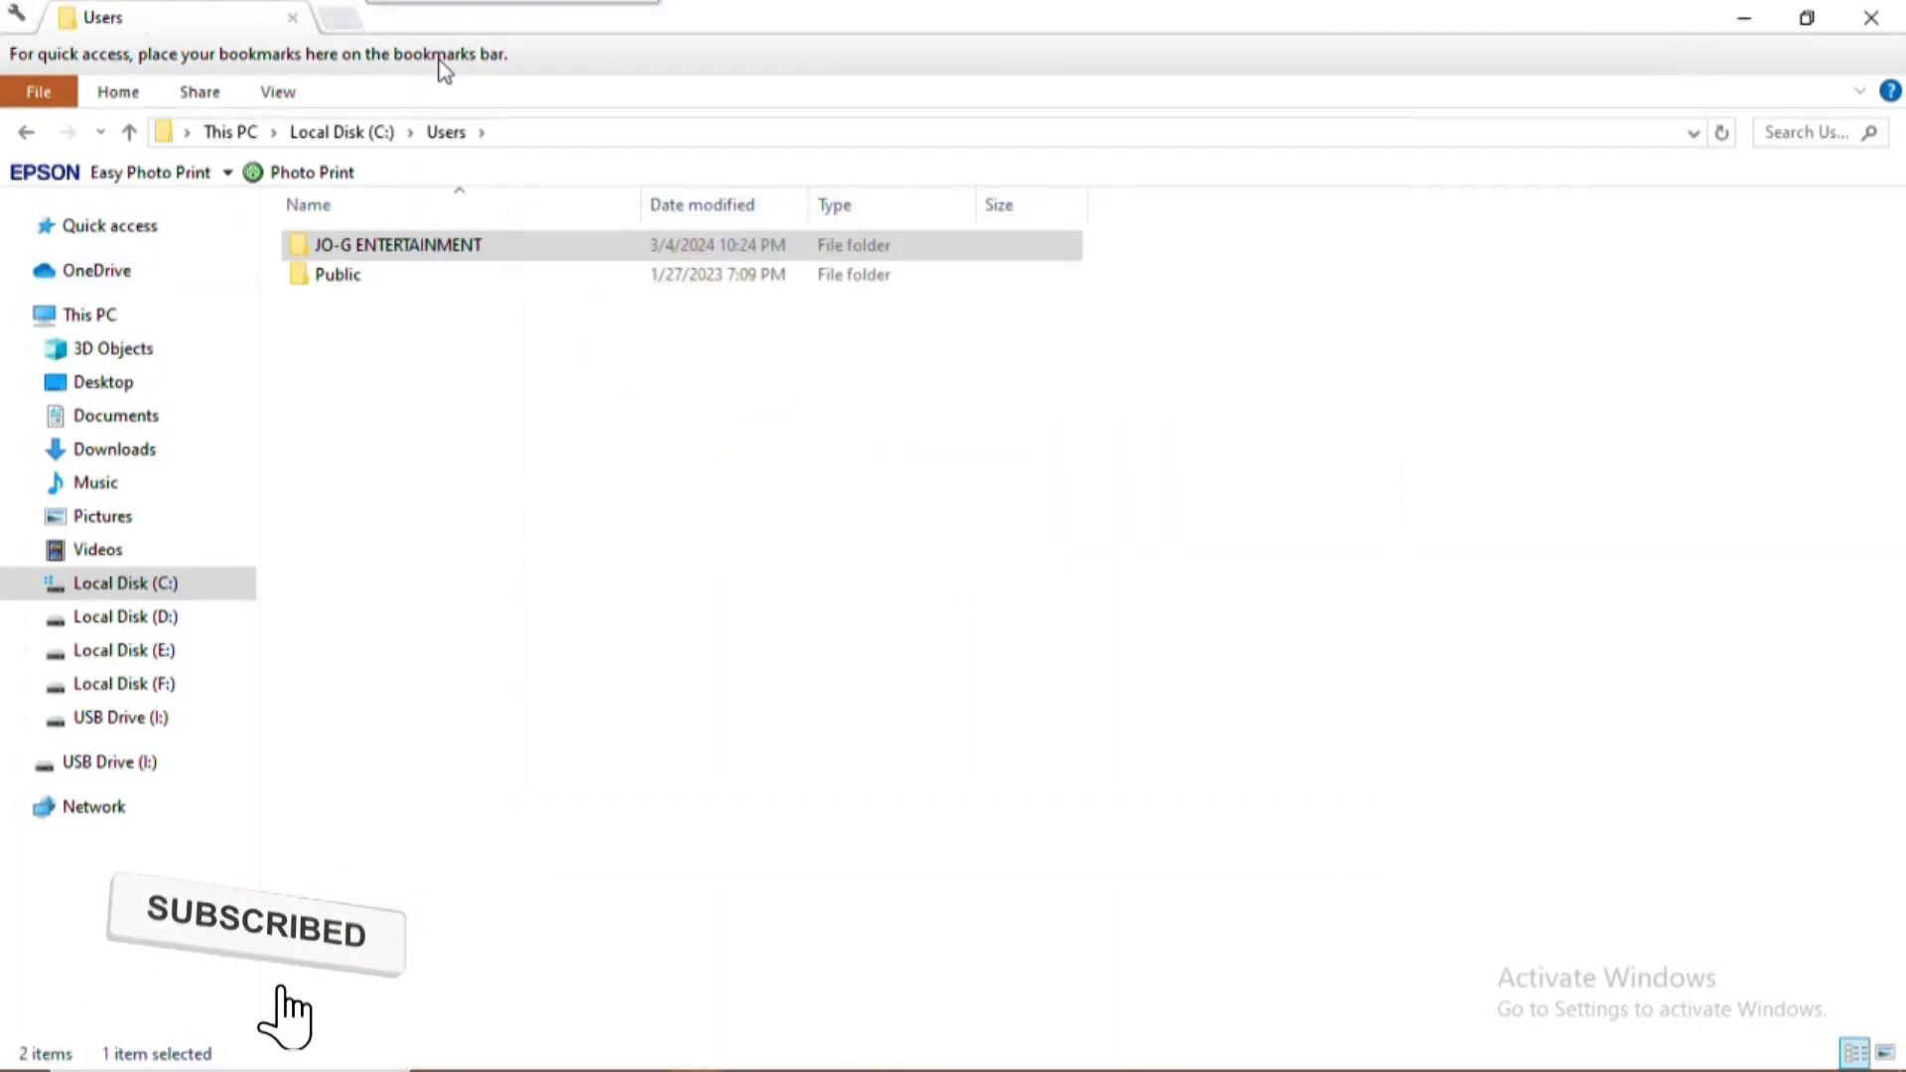
left_click(350, 21)
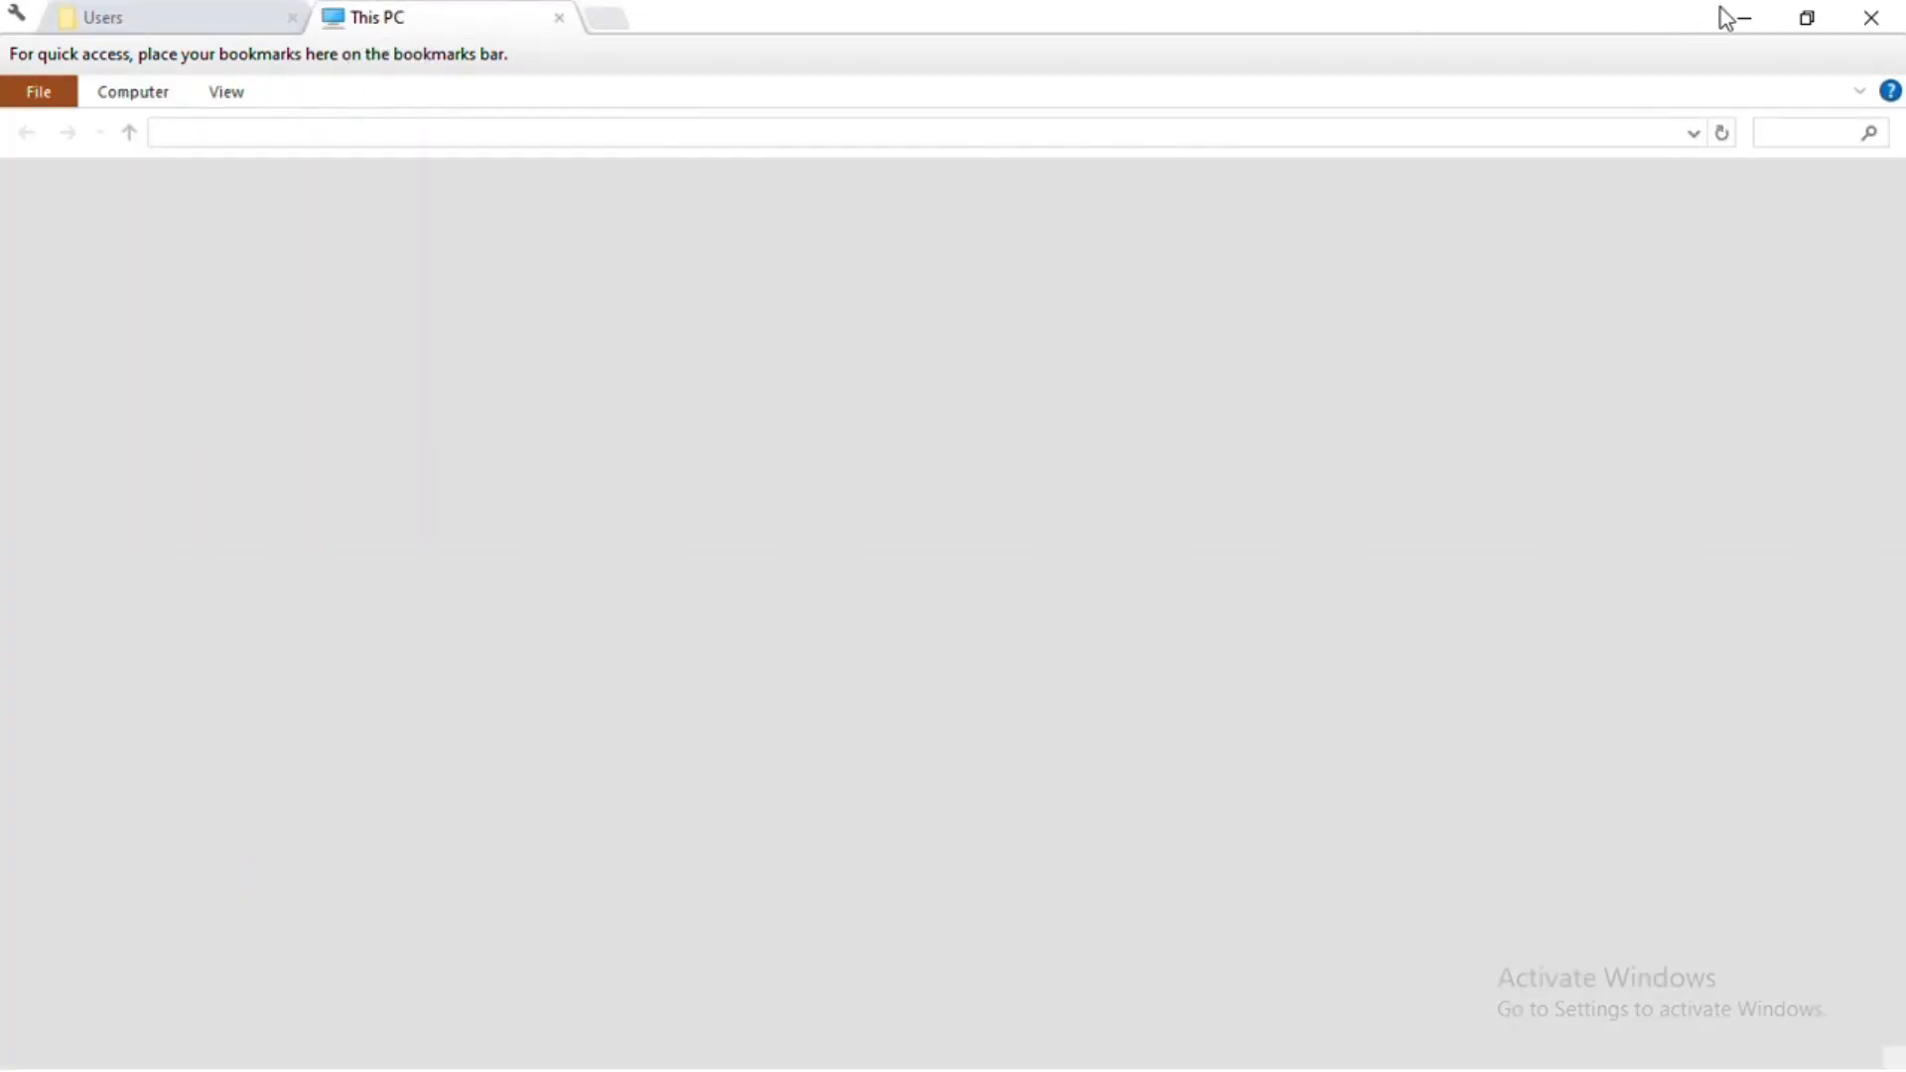
left_click(1742, 16)
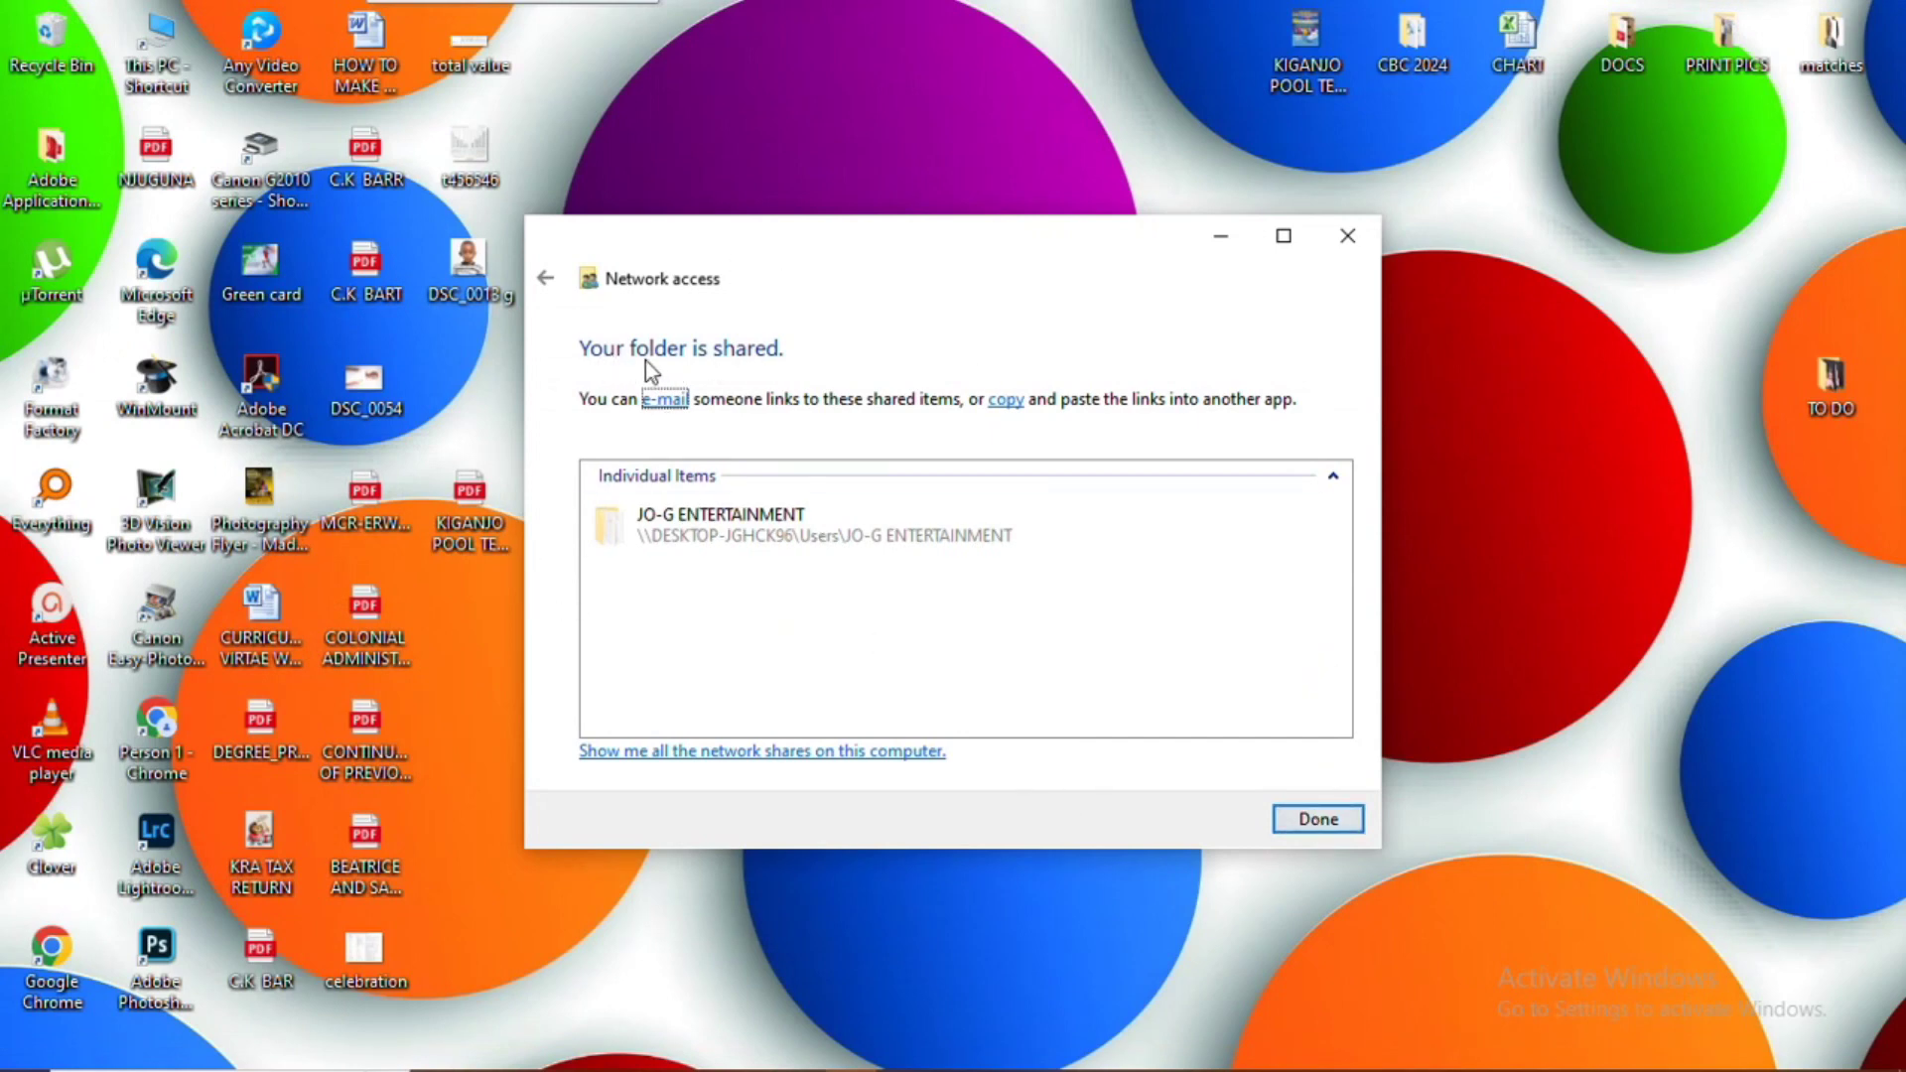
left_click(1316, 820)
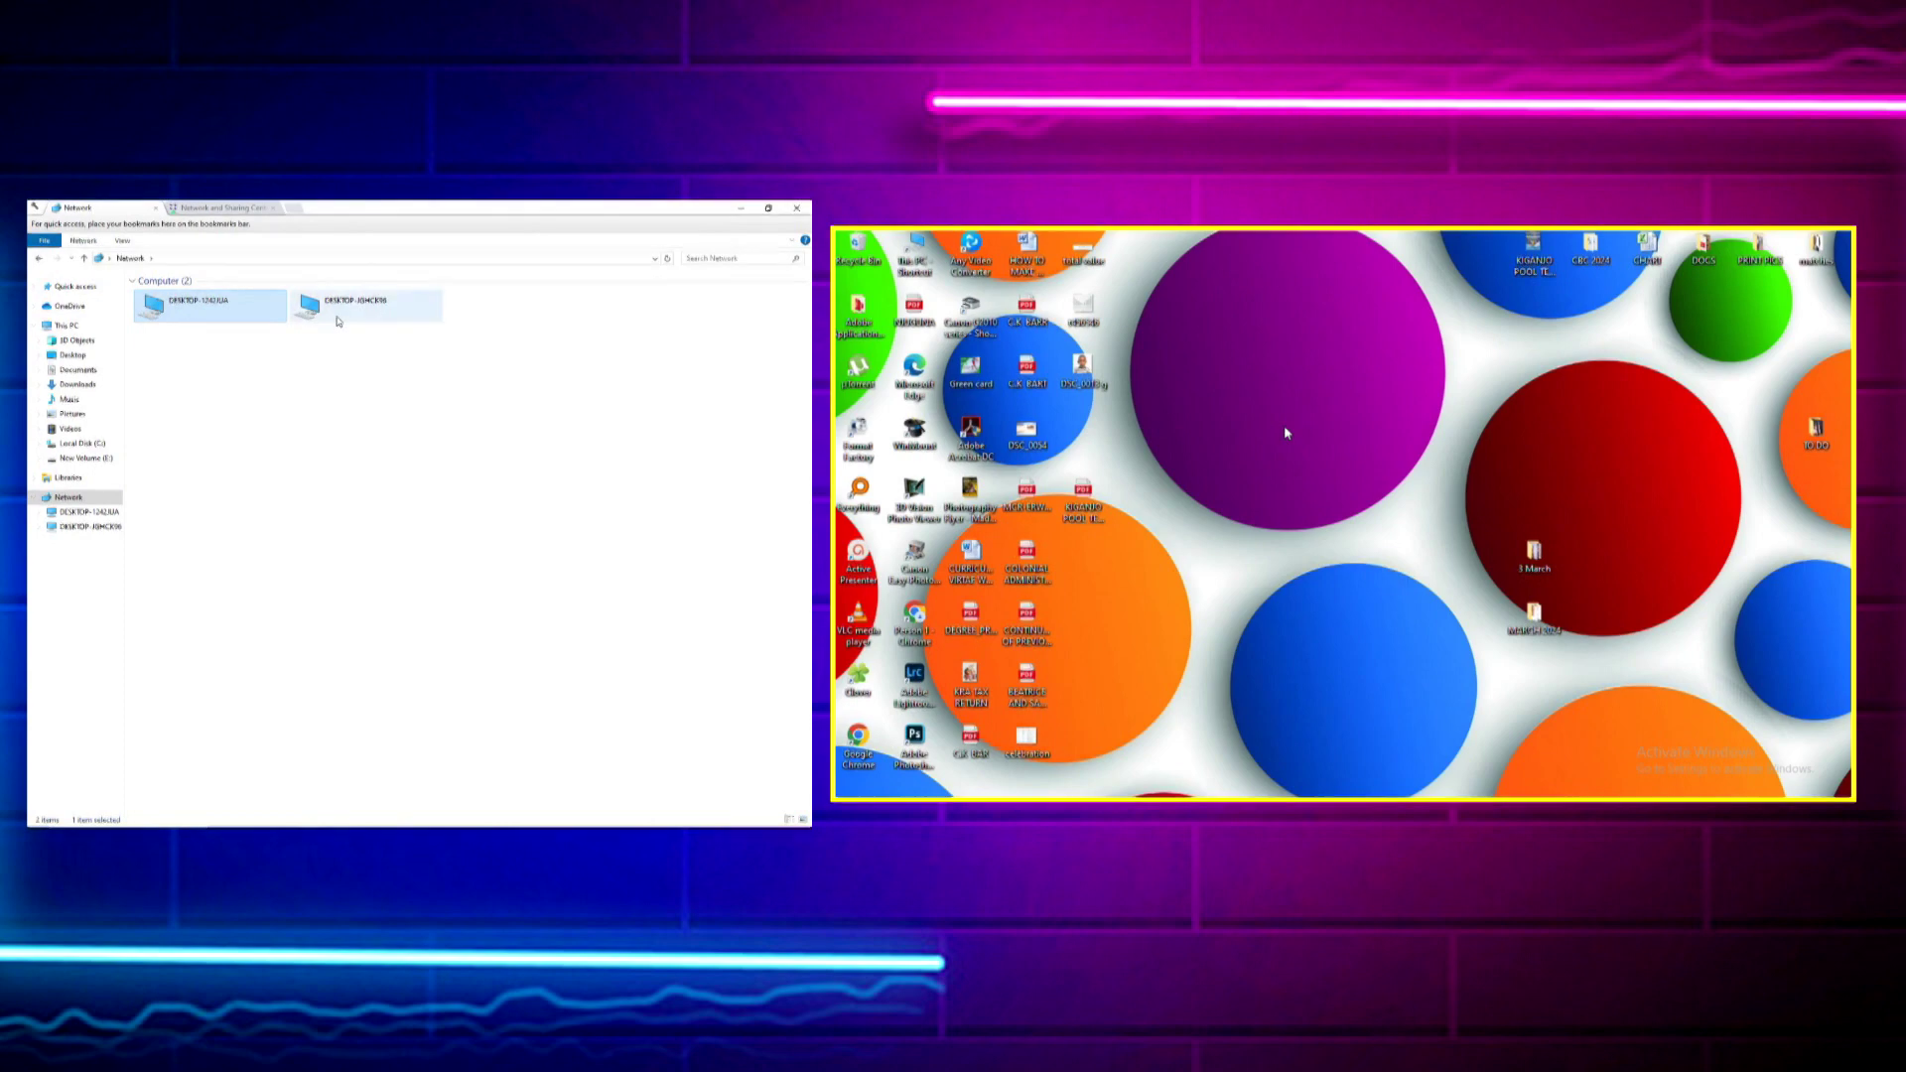
On the second computer, open DESKTOP-JGHCK96 and go through its shared Users folder to JO-G ENTERTAINMENT
left_click(337, 320)
double_click(337, 320)
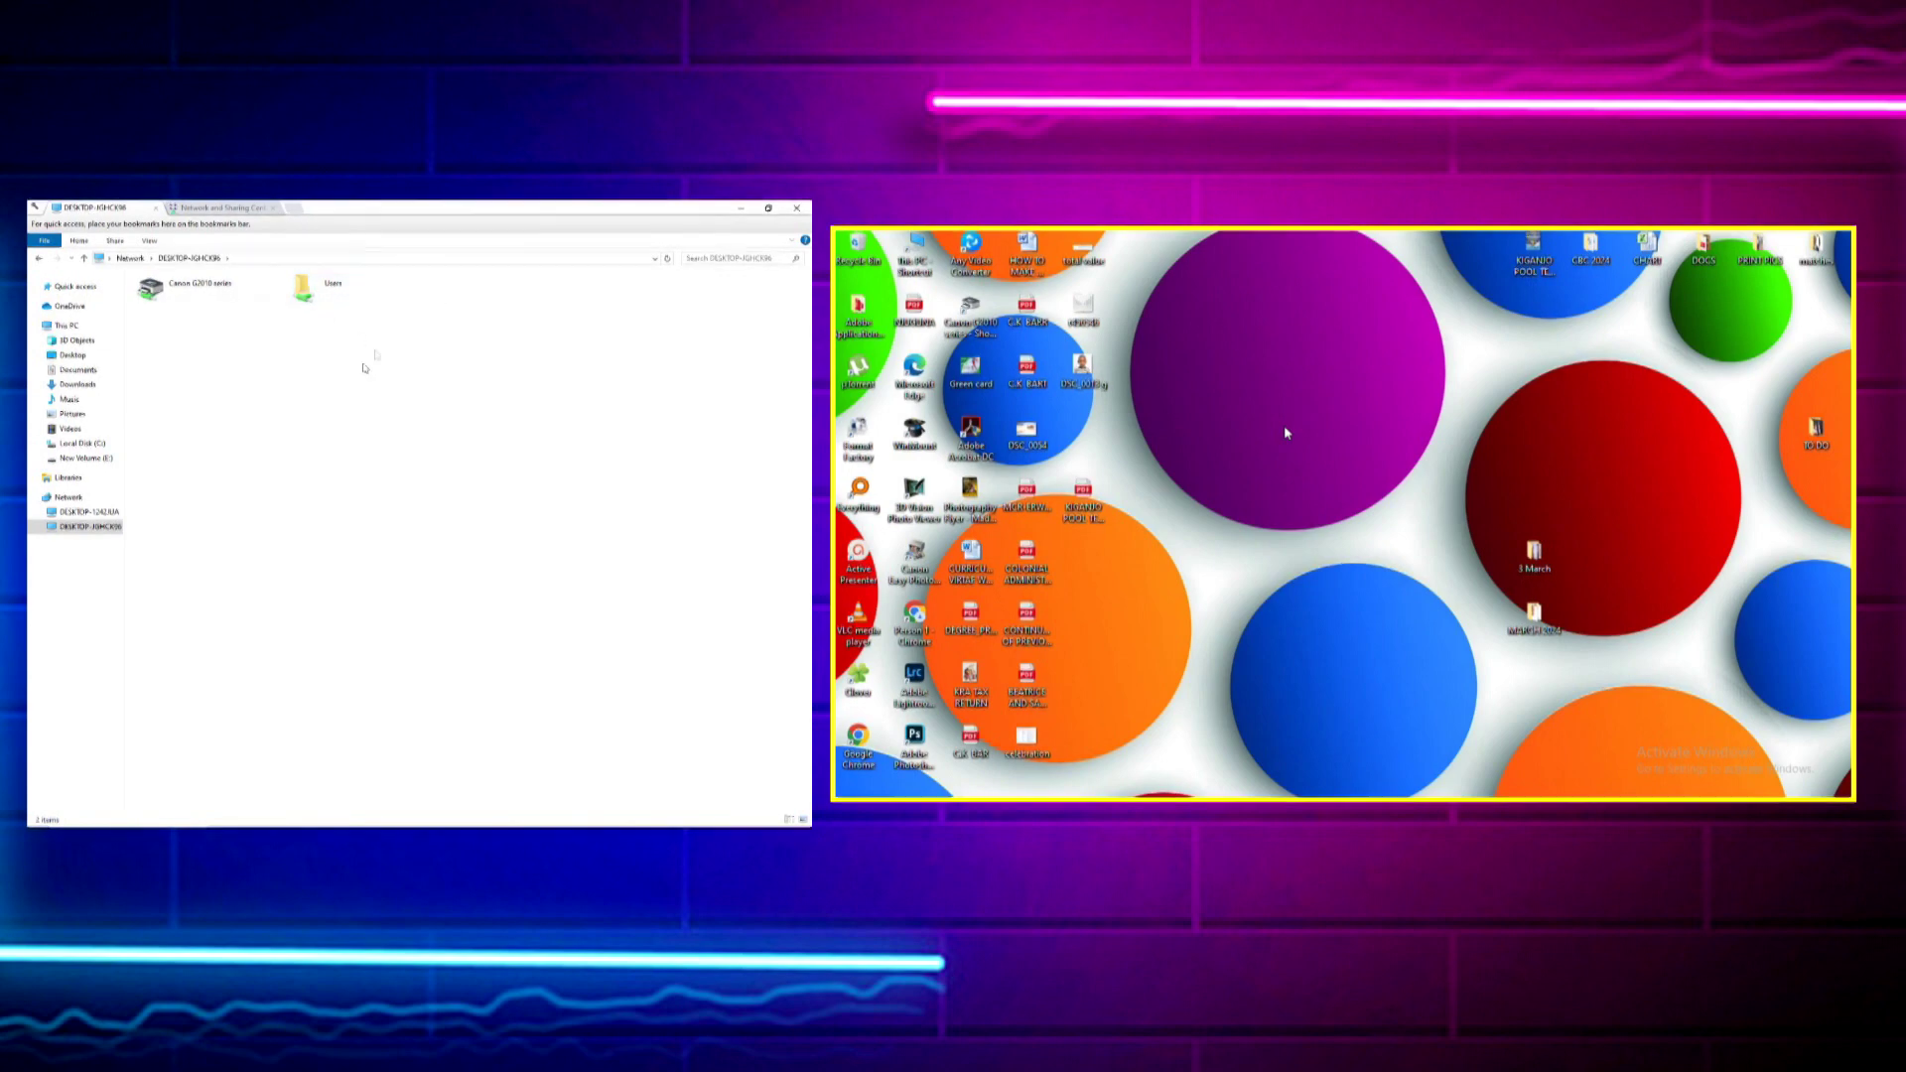
left_click(319, 300)
double_click(319, 296)
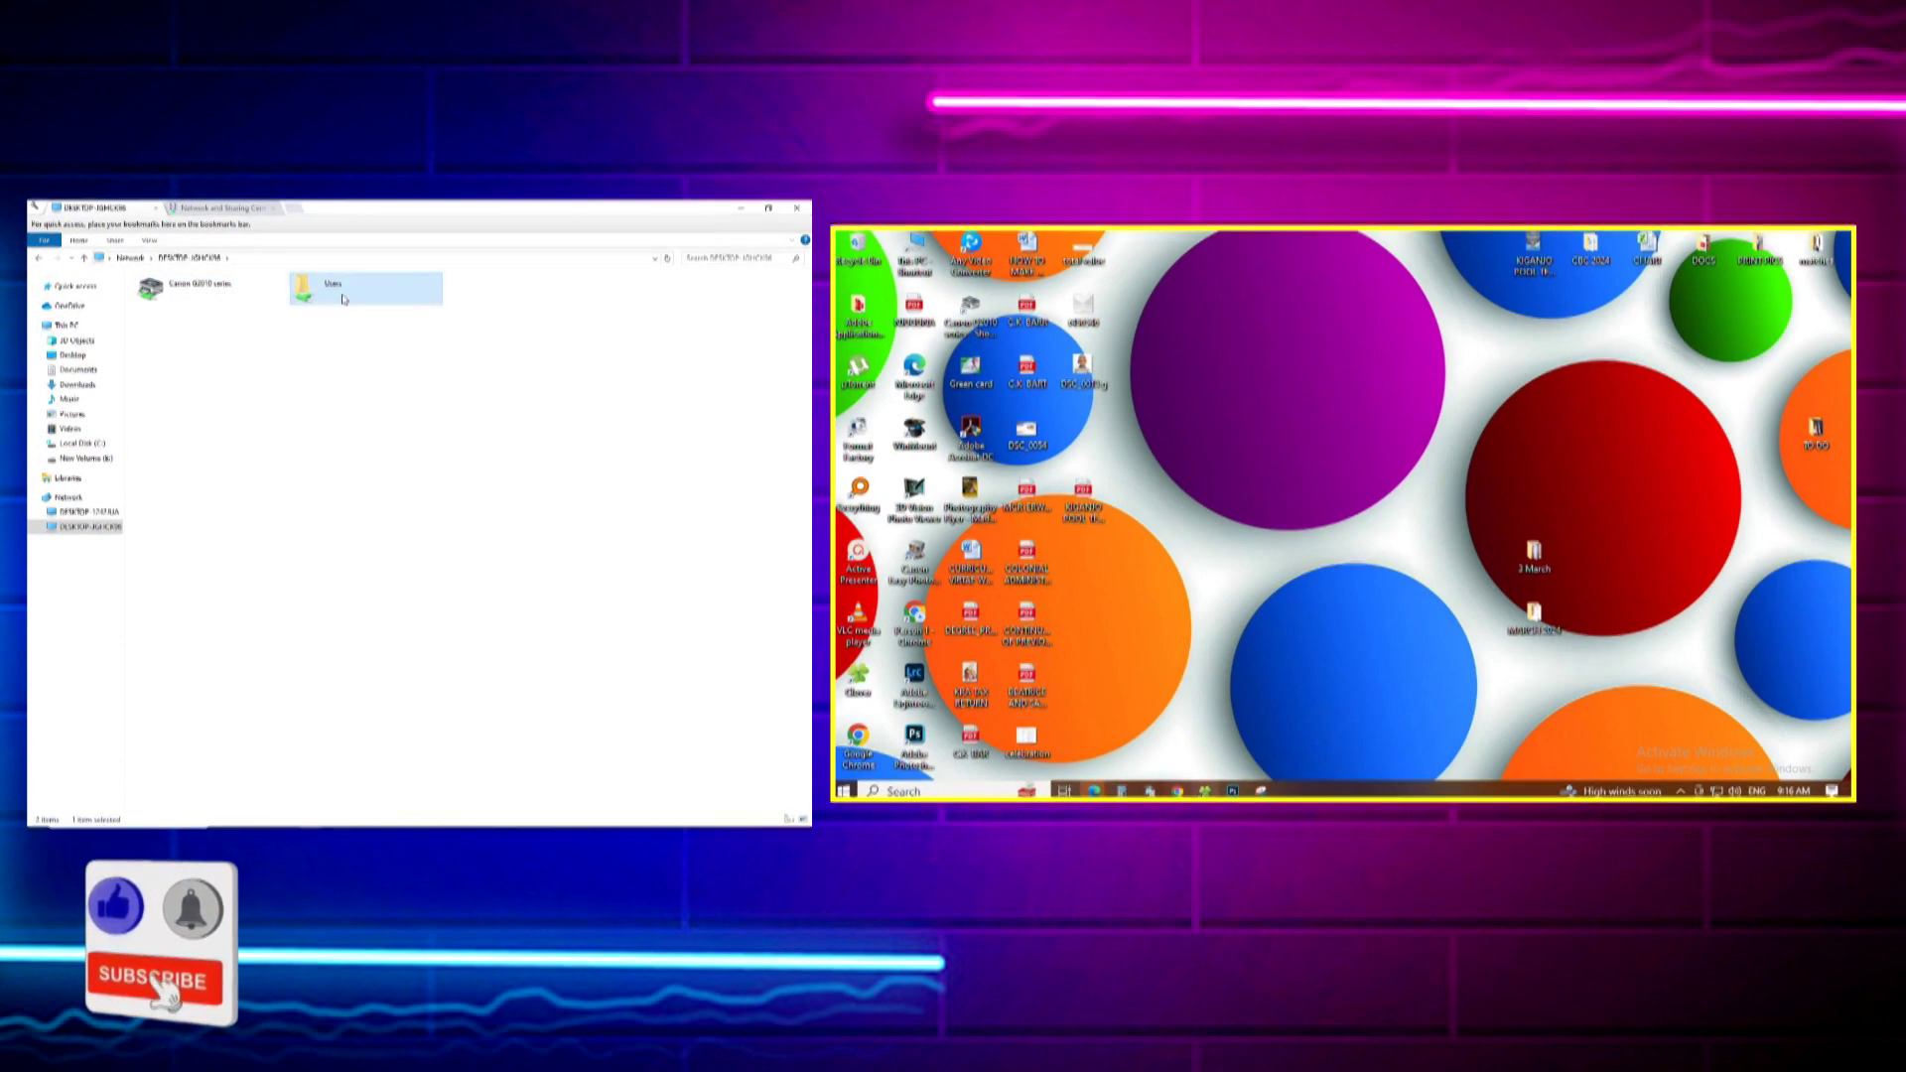
left_click(343, 299)
double_click(344, 299)
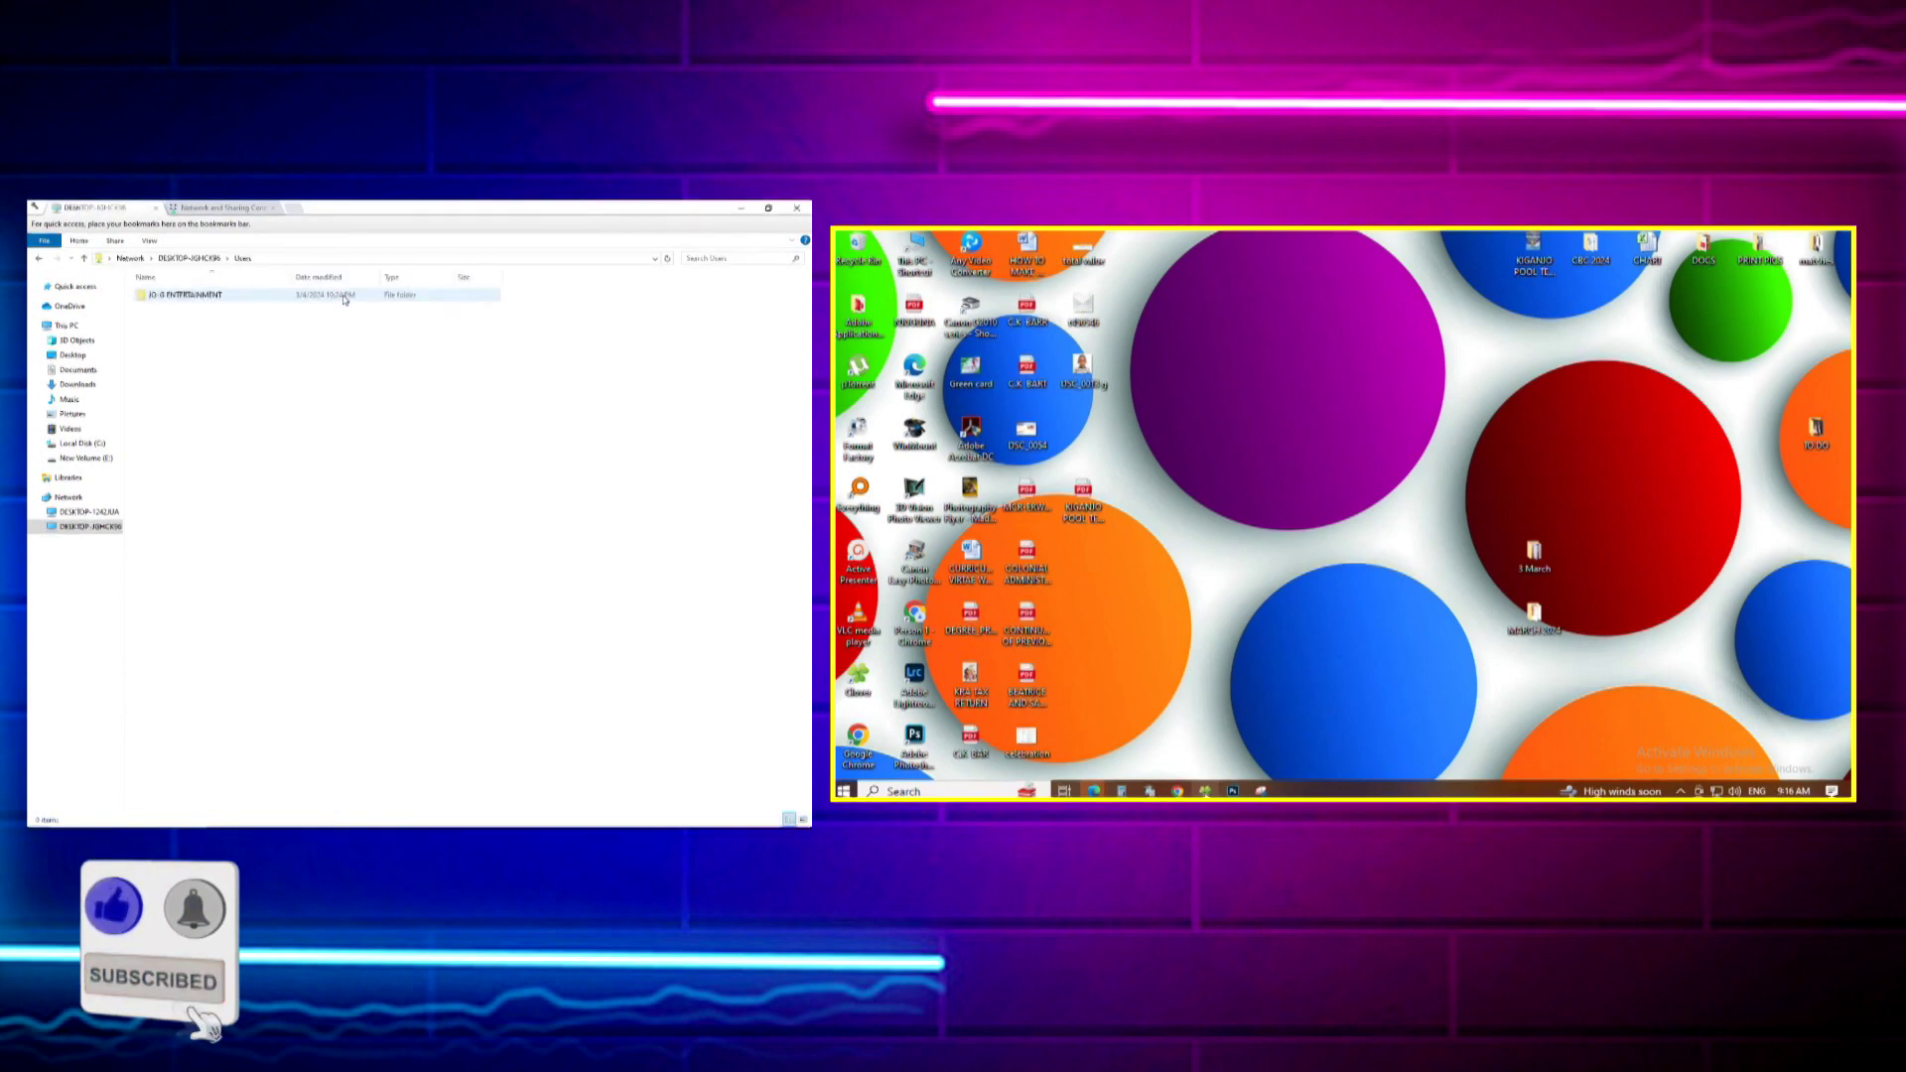
double_click(182, 298)
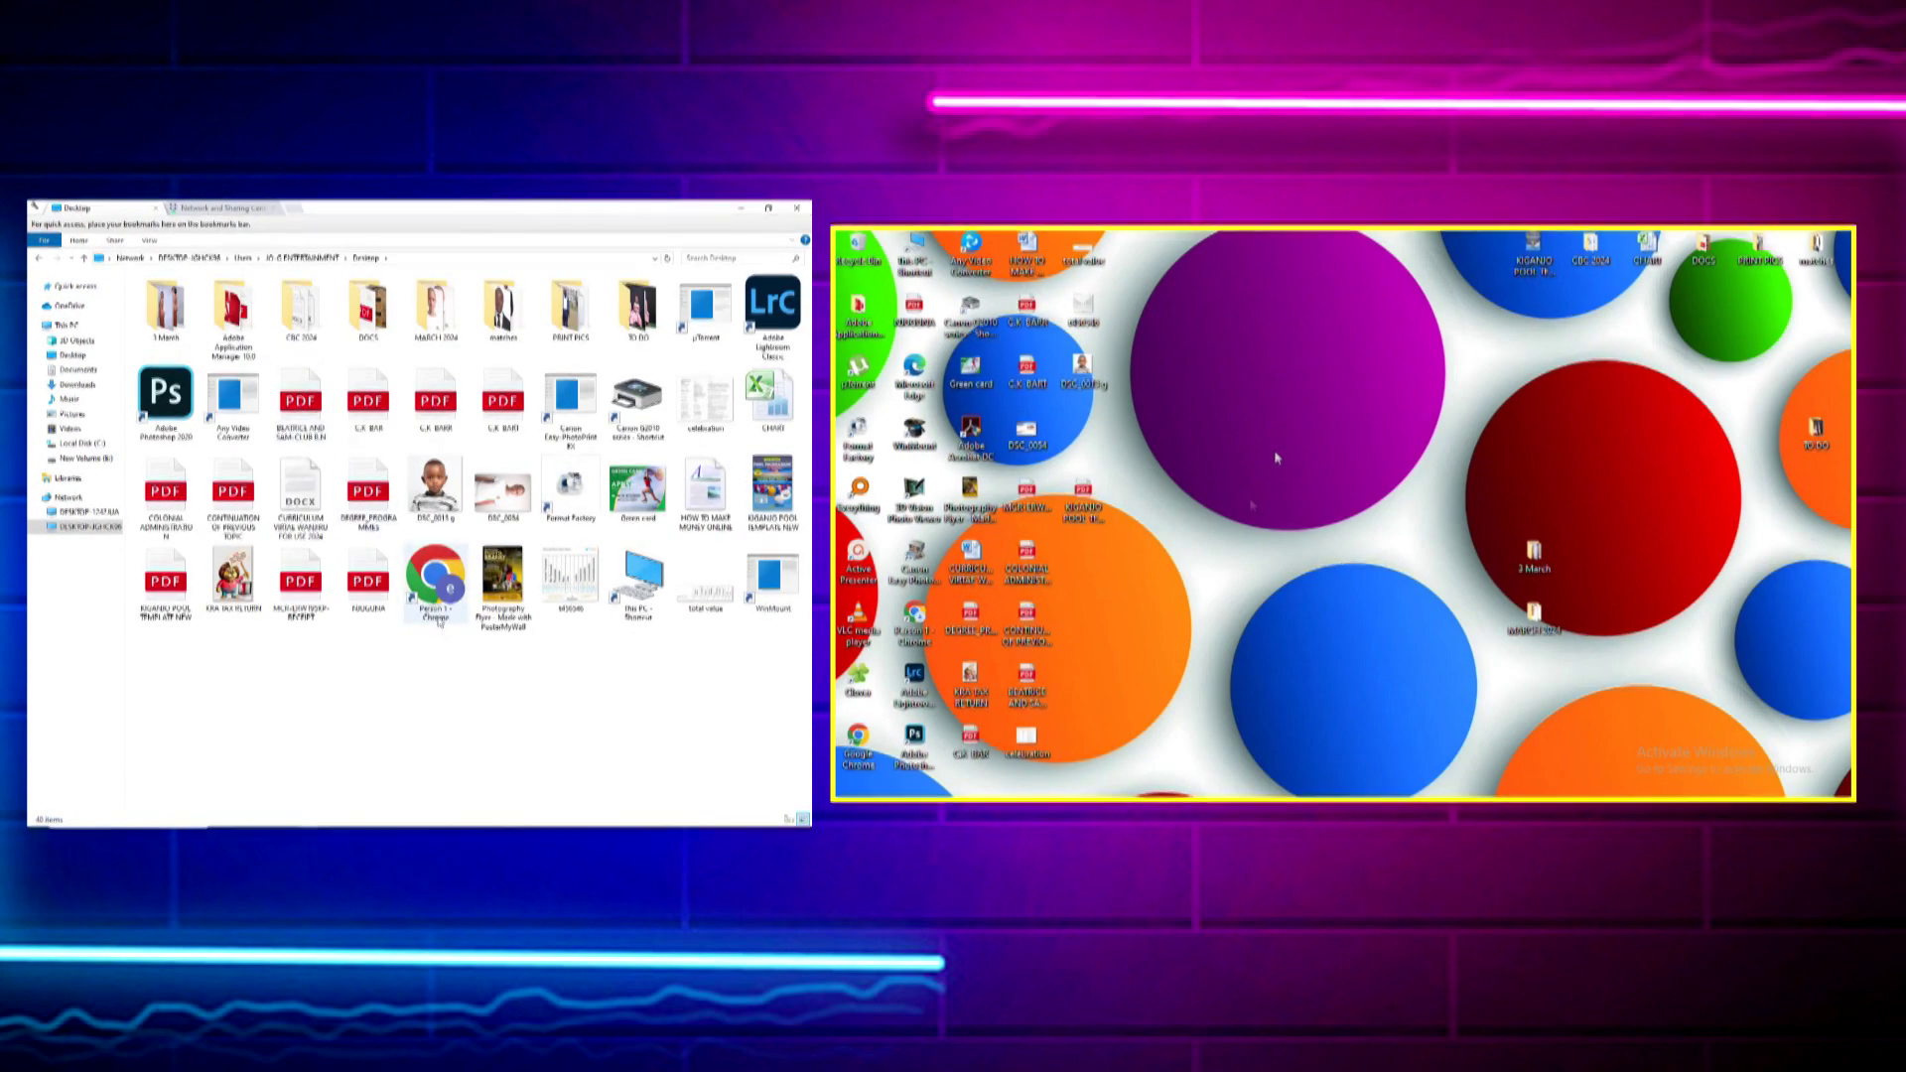
On the first computer, create a new folder named "sharing files" on the Desktop
key("super+e")
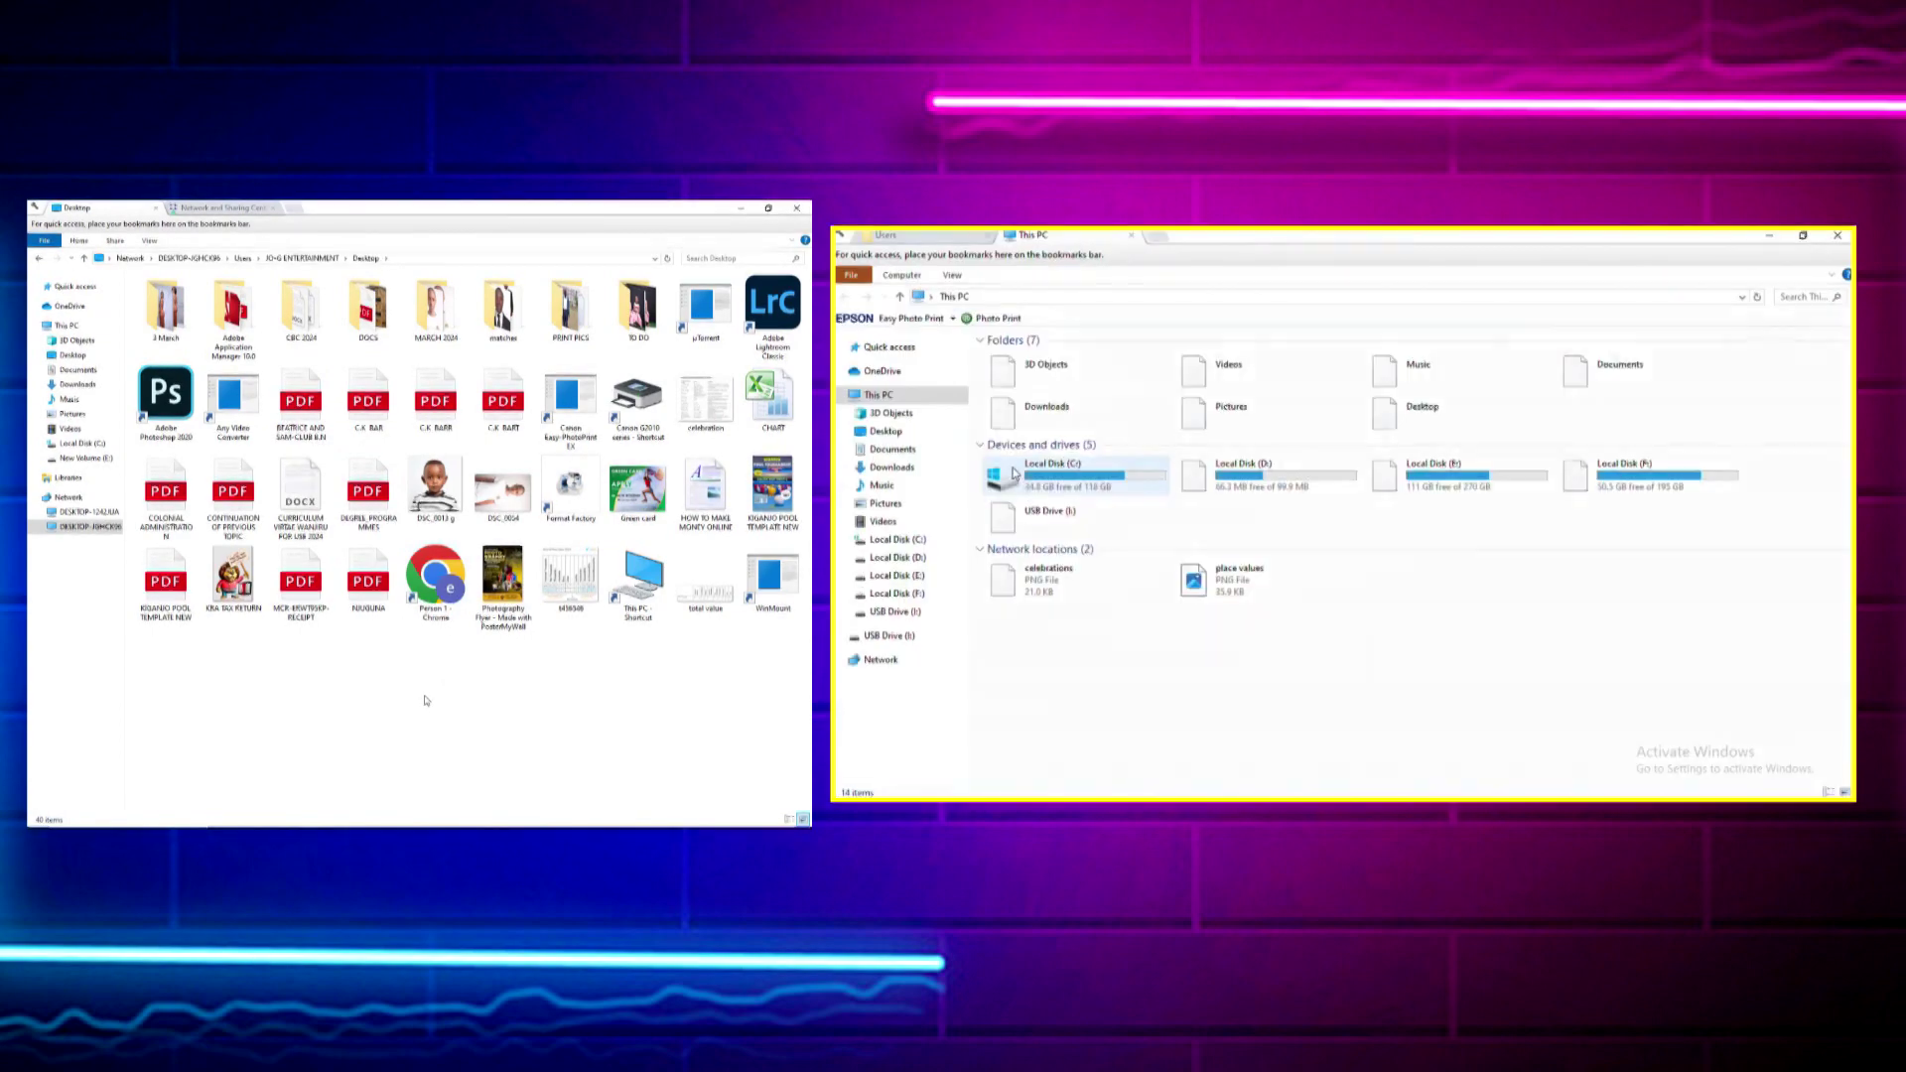
left_click(893, 433)
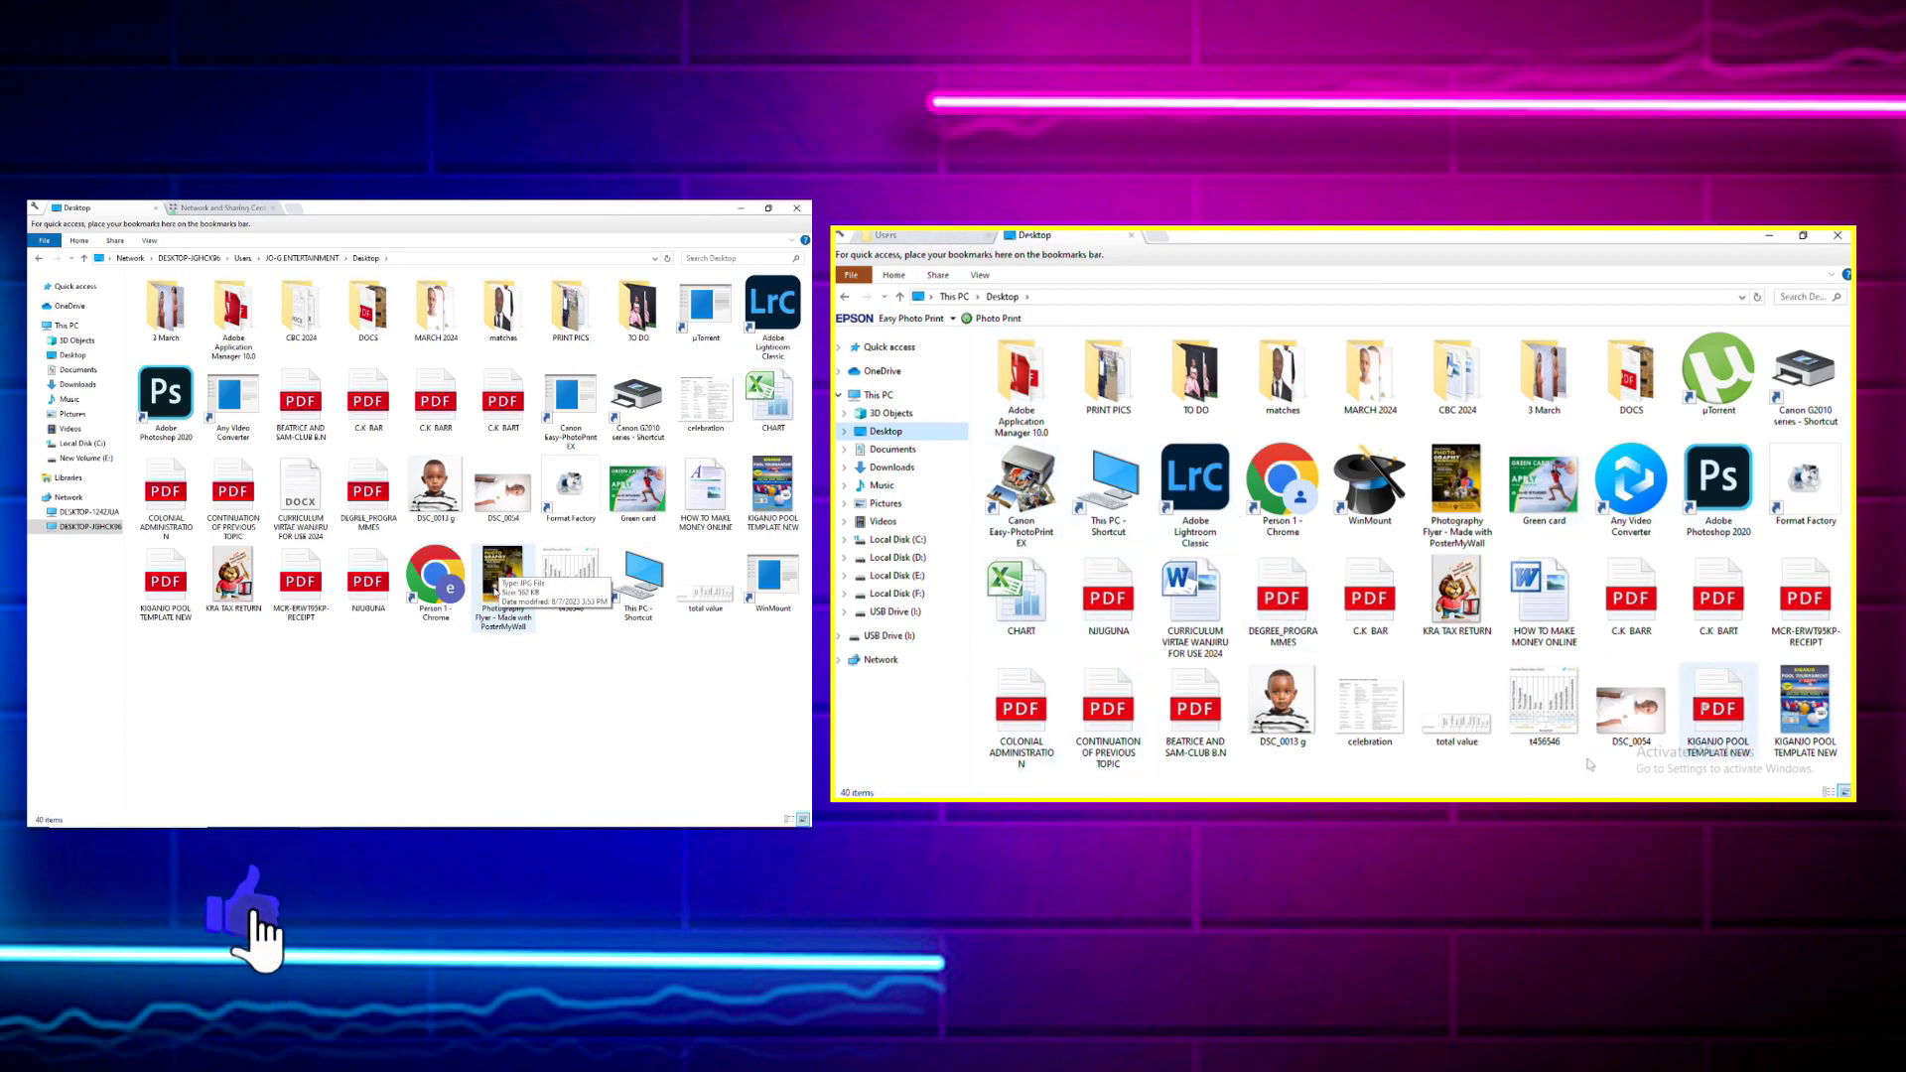
right_click(1321, 783)
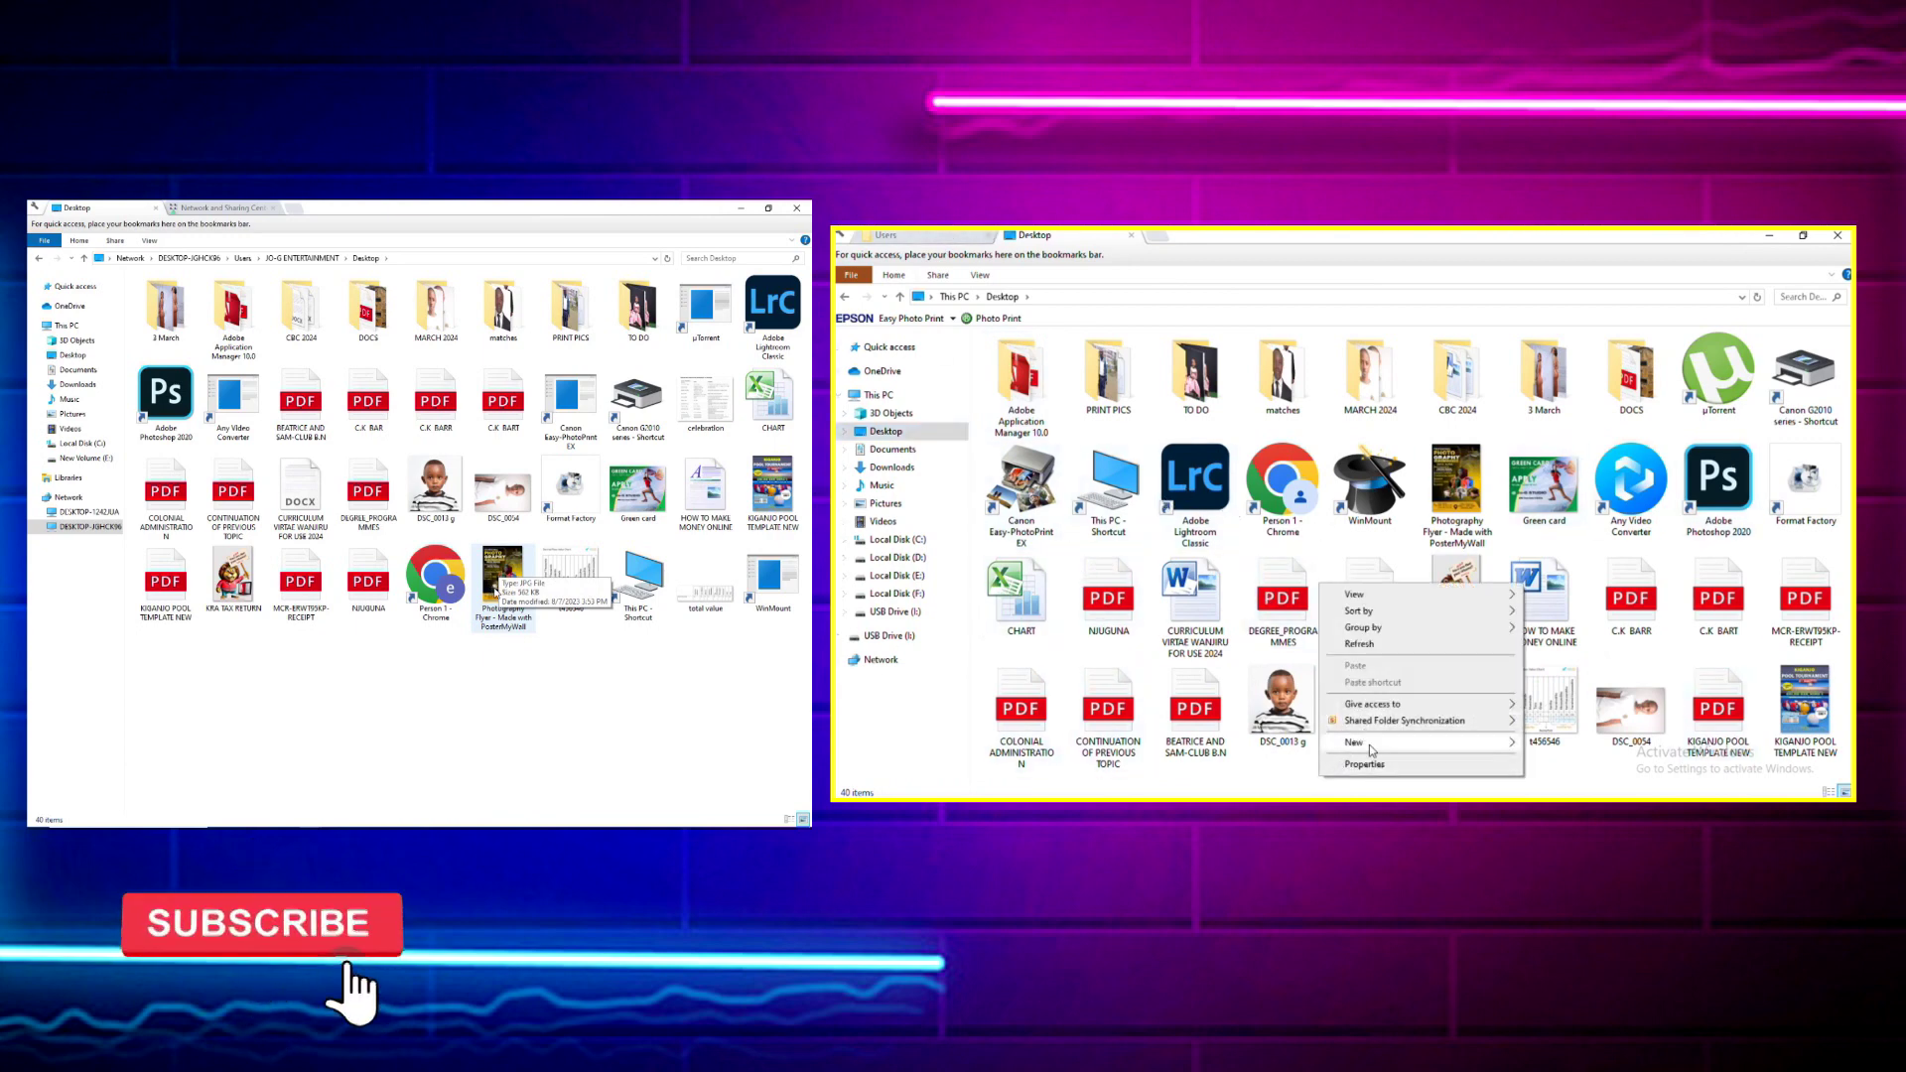
mouse_move(1389, 741)
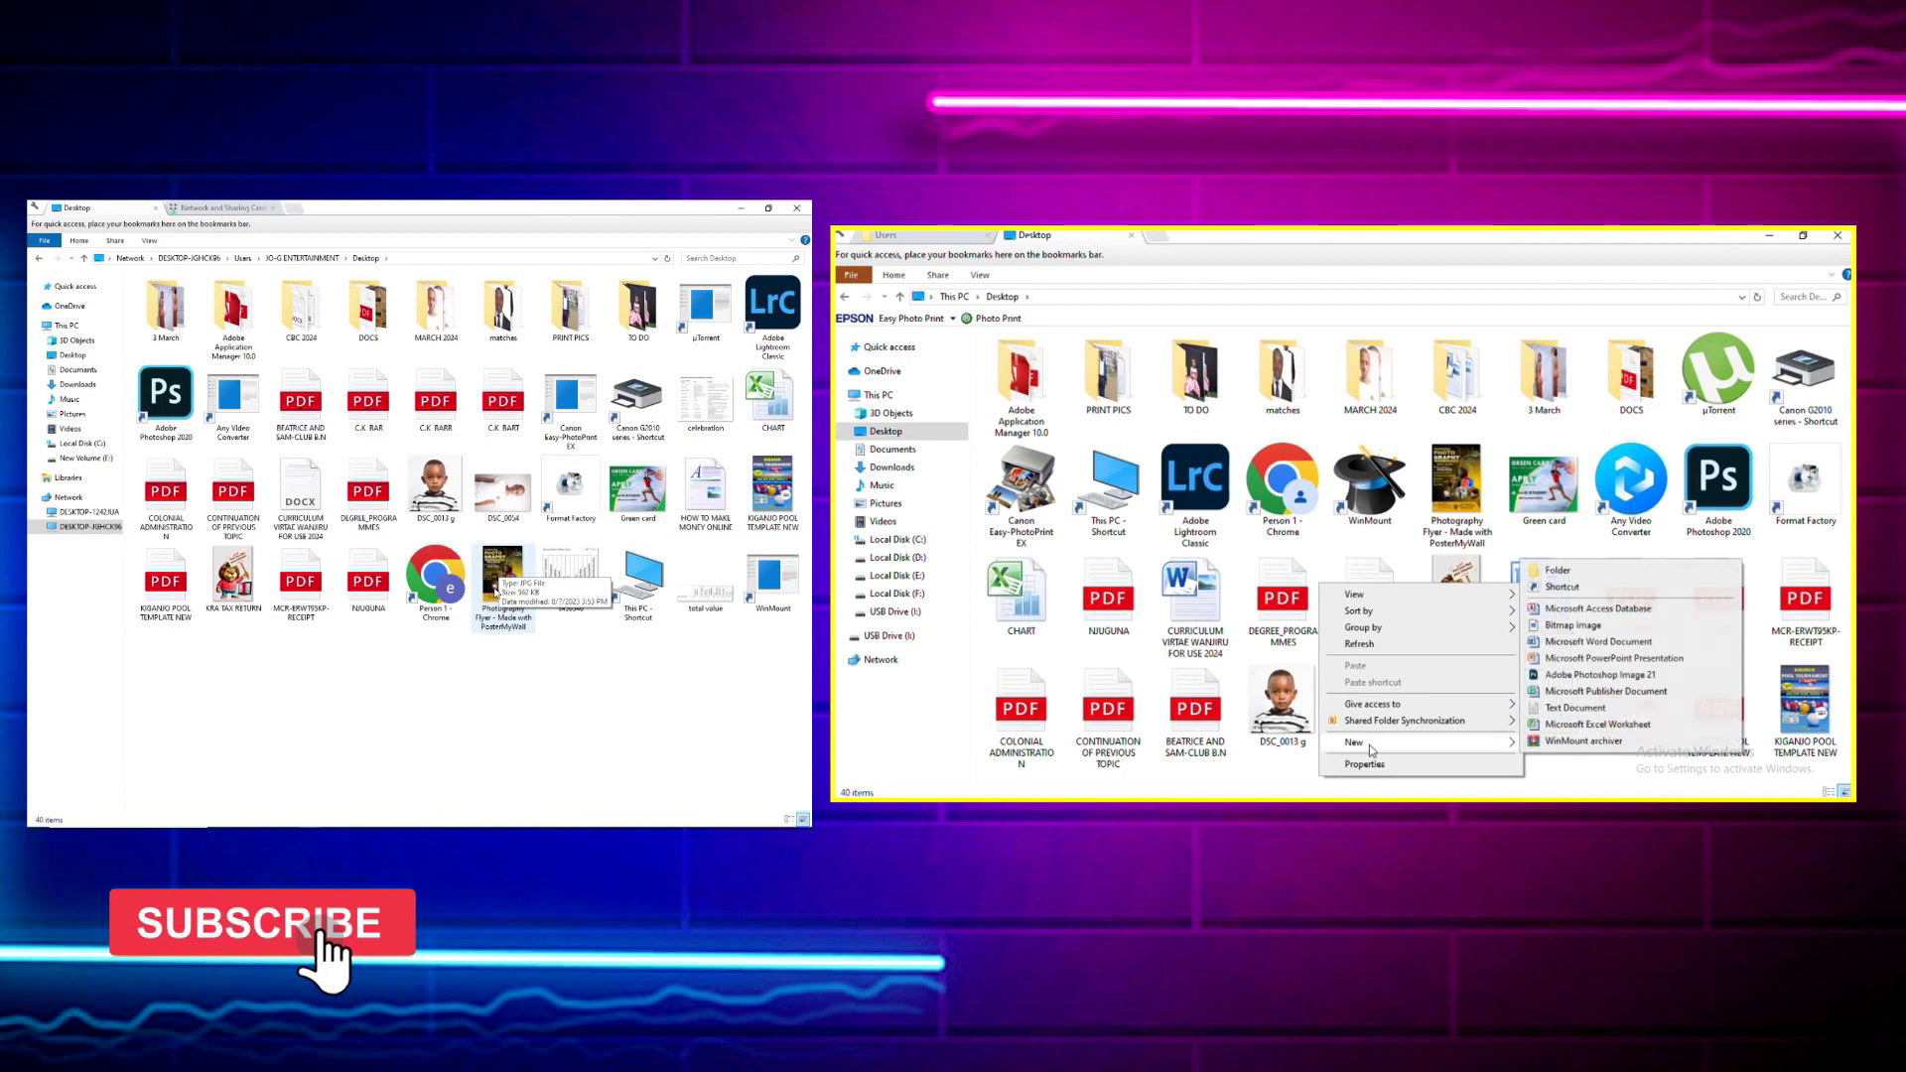
left_click(1563, 570)
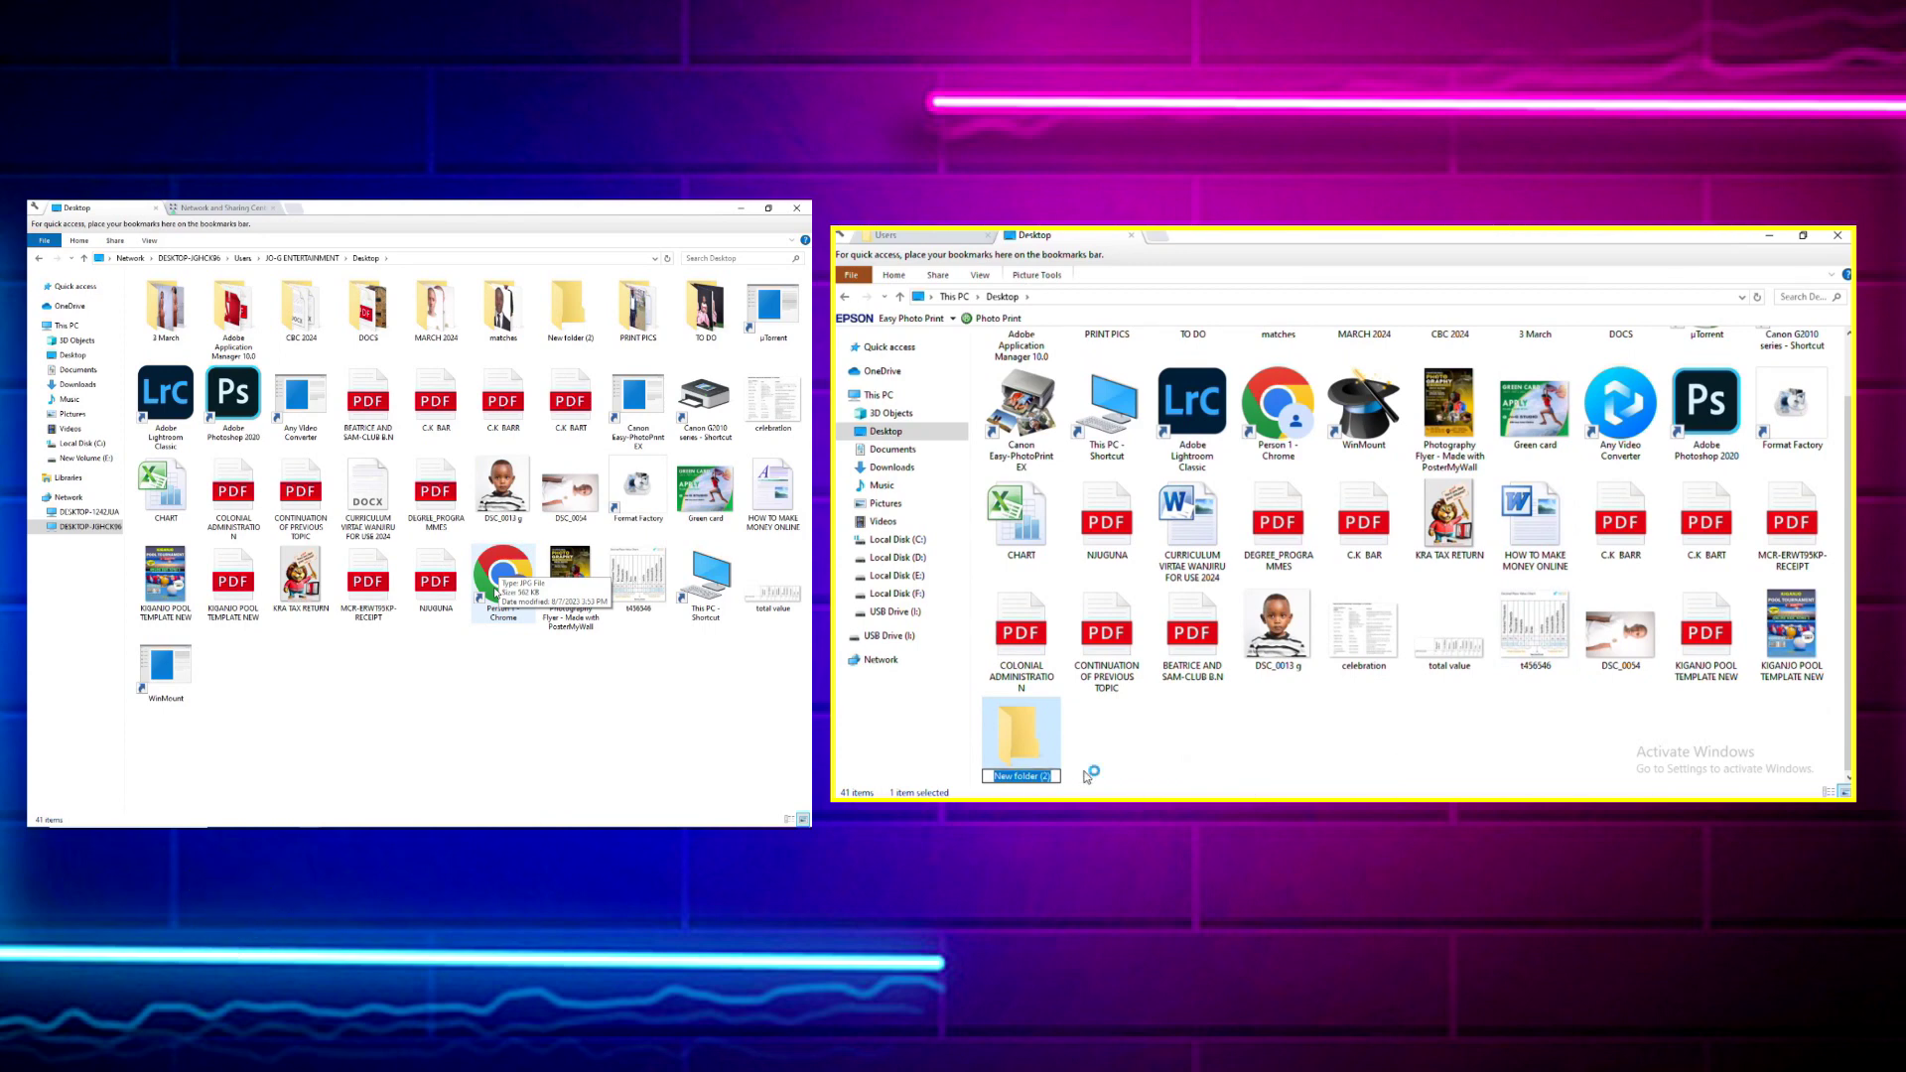
type("ch")
key("Return")
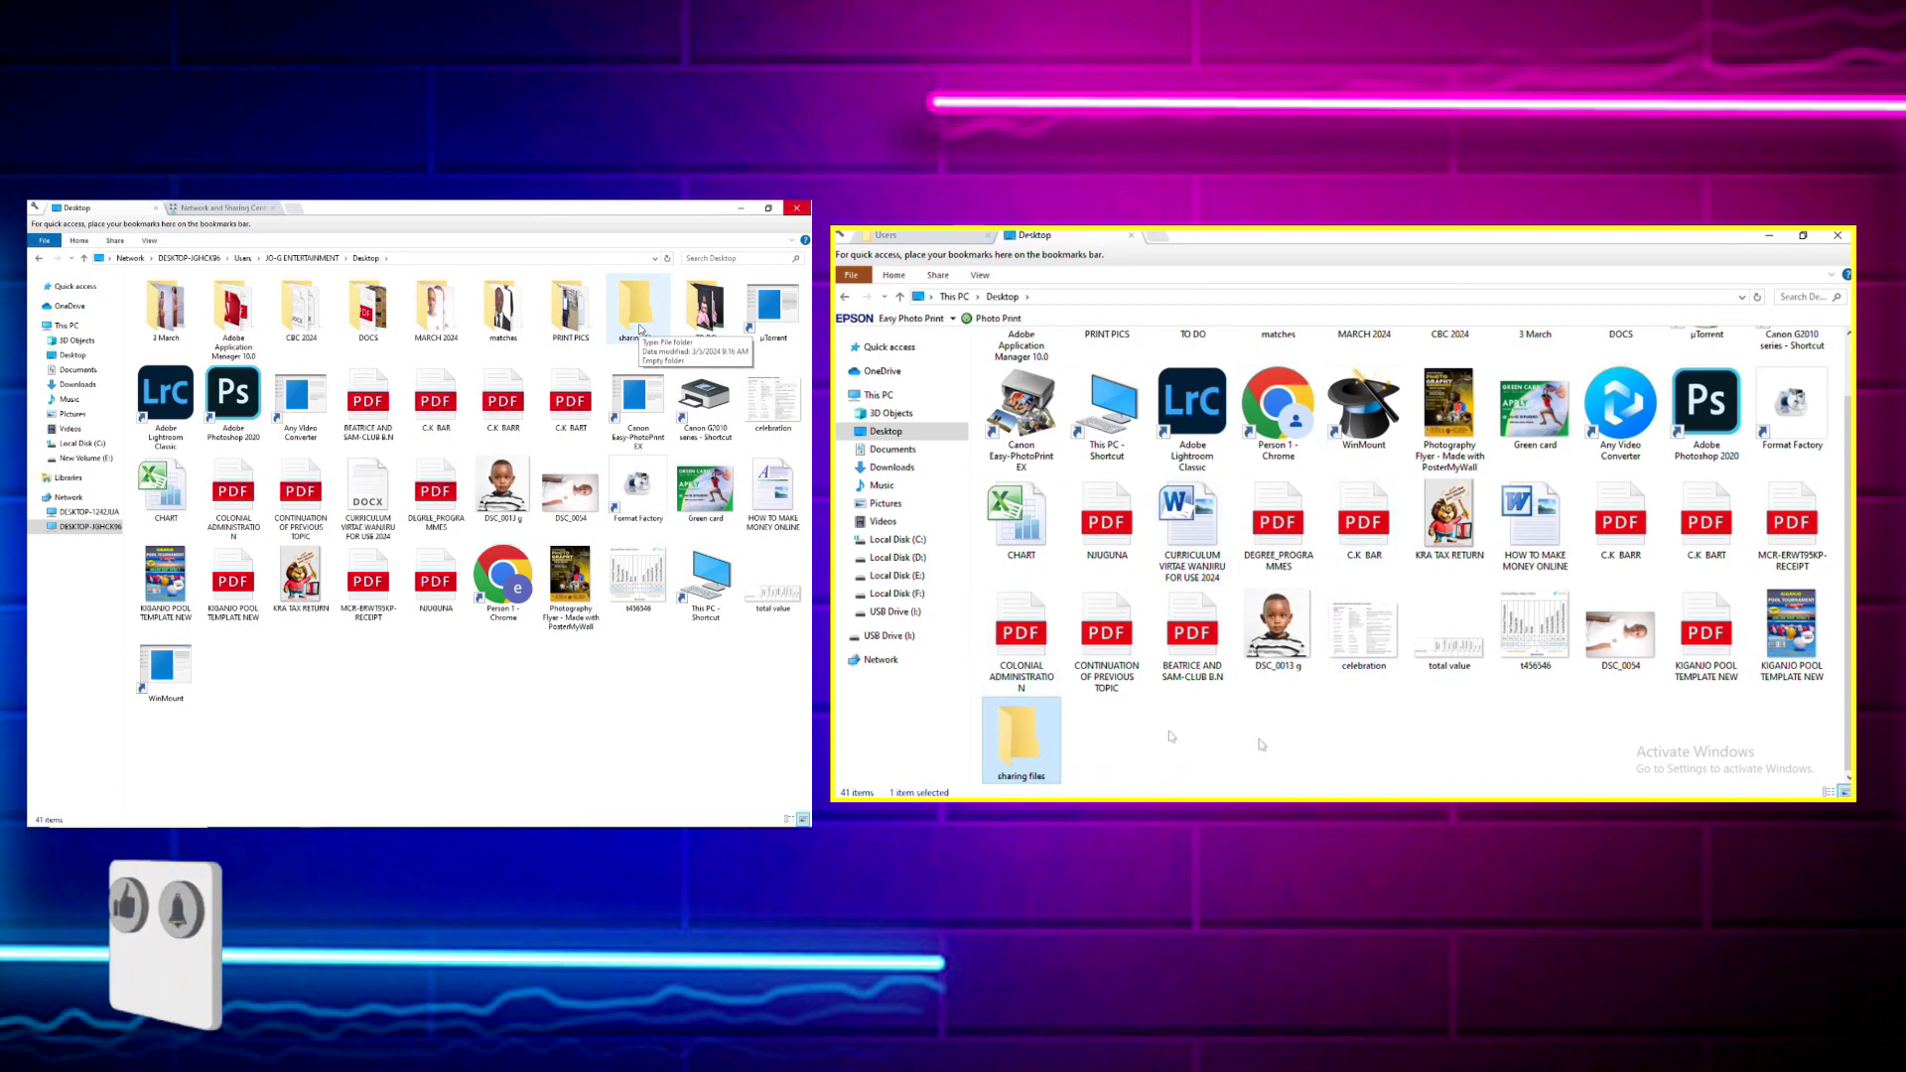
View the shared items of DESKTOP-JGHCK96 on the network and look inside the Users folder on Local Disk (C:)
left_click(890, 665)
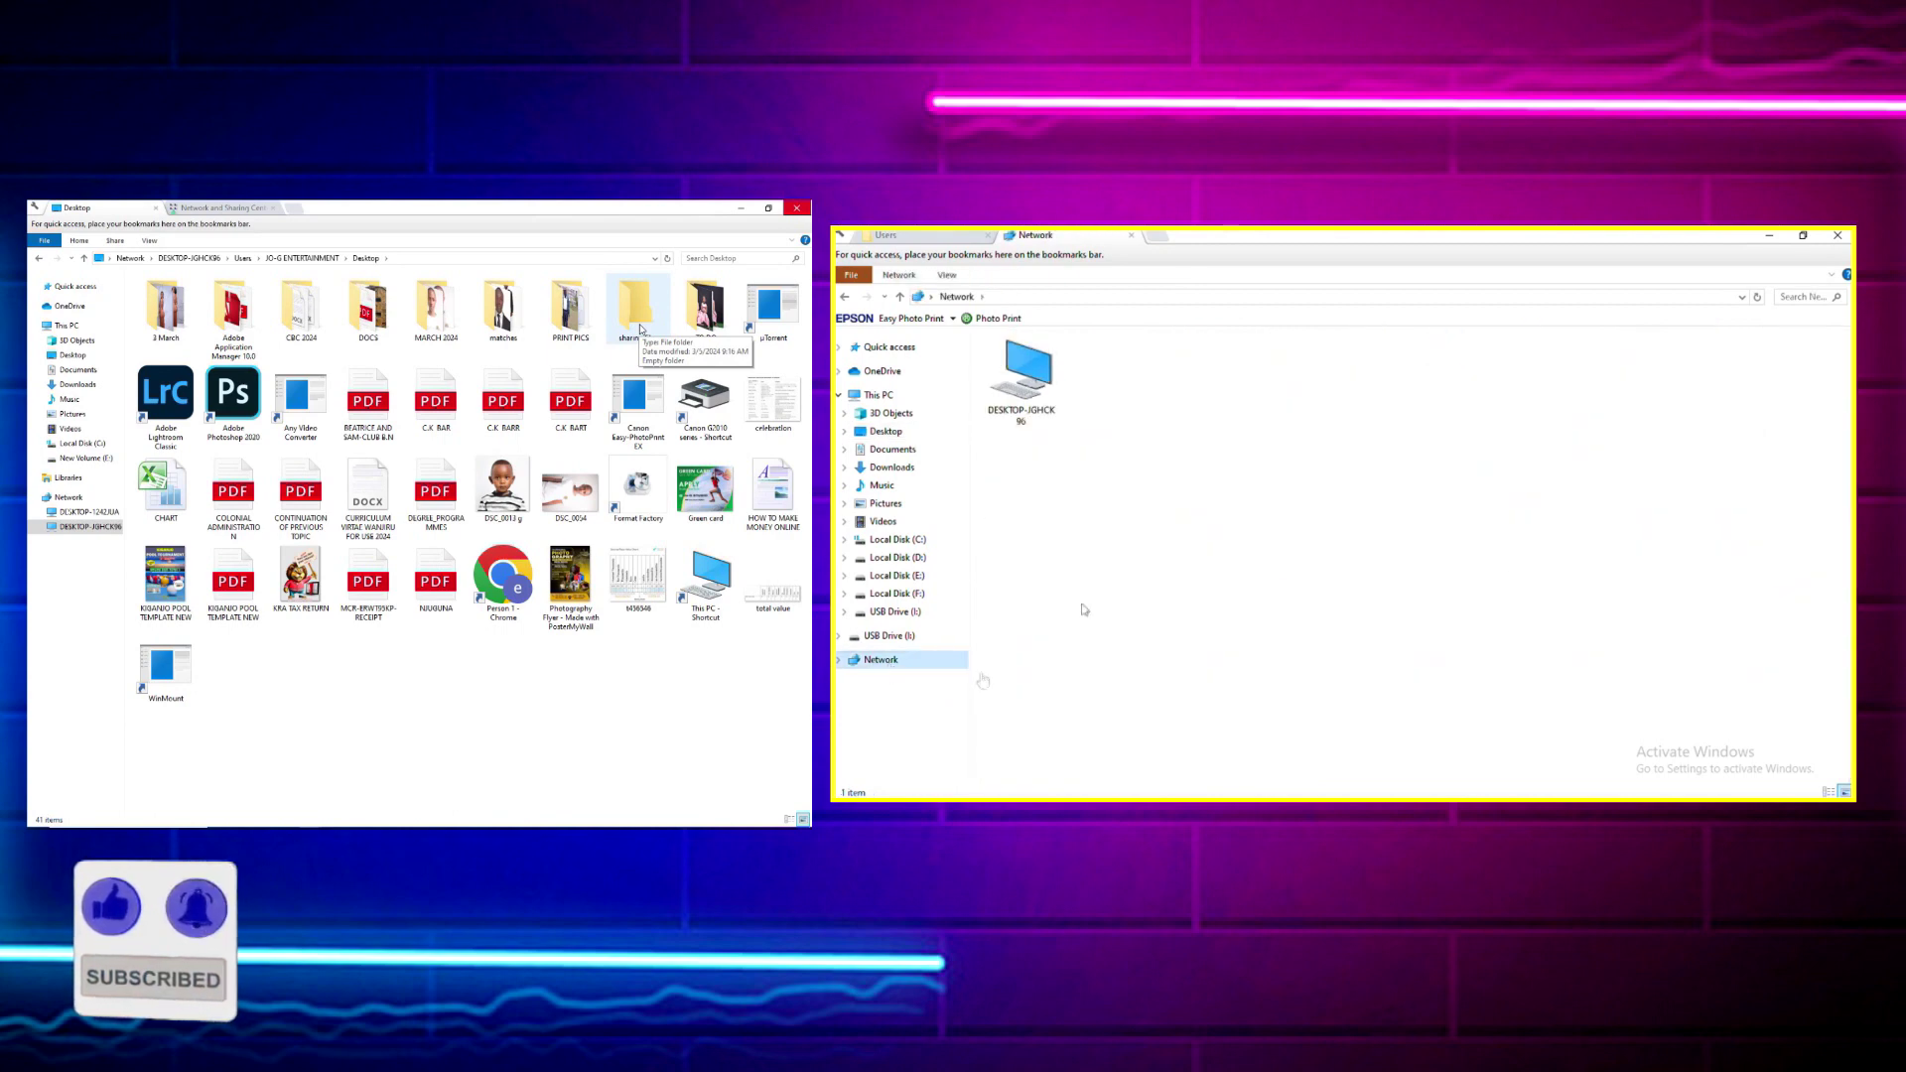
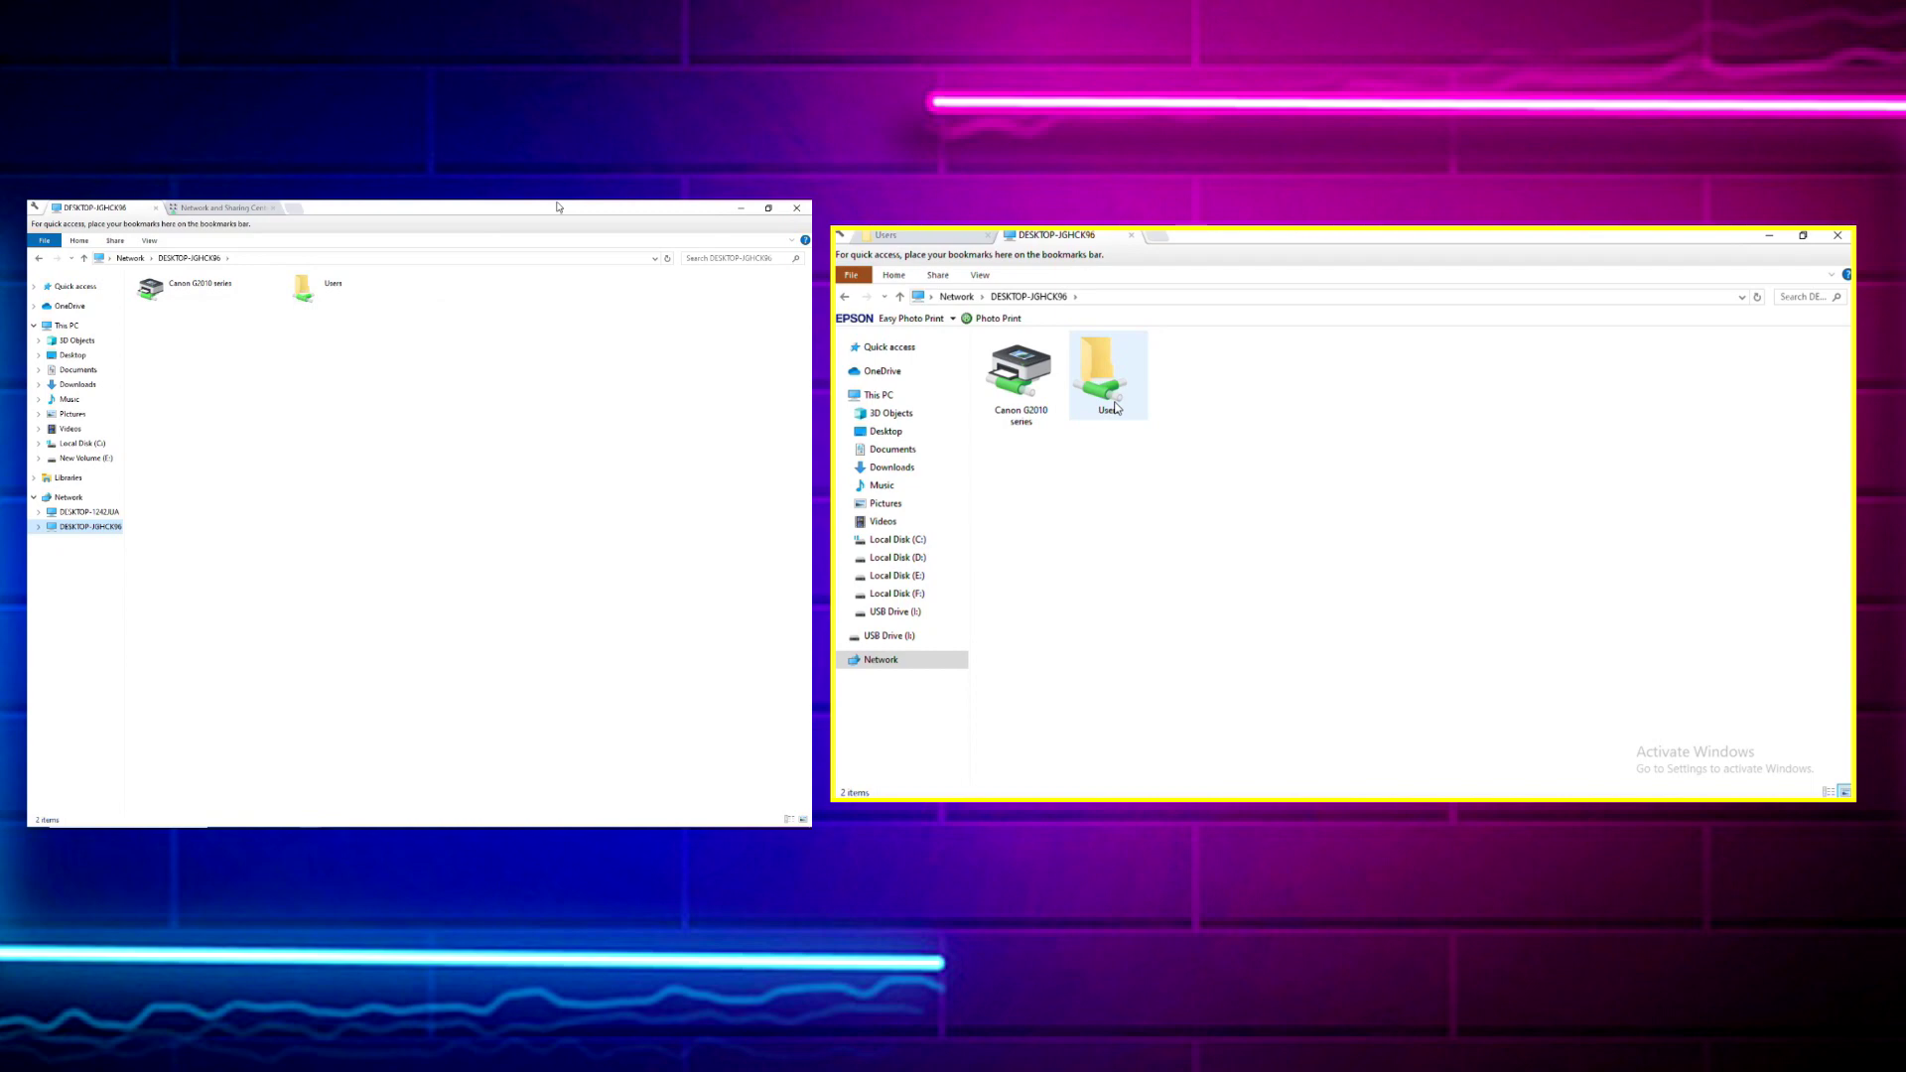
left_click(949, 235)
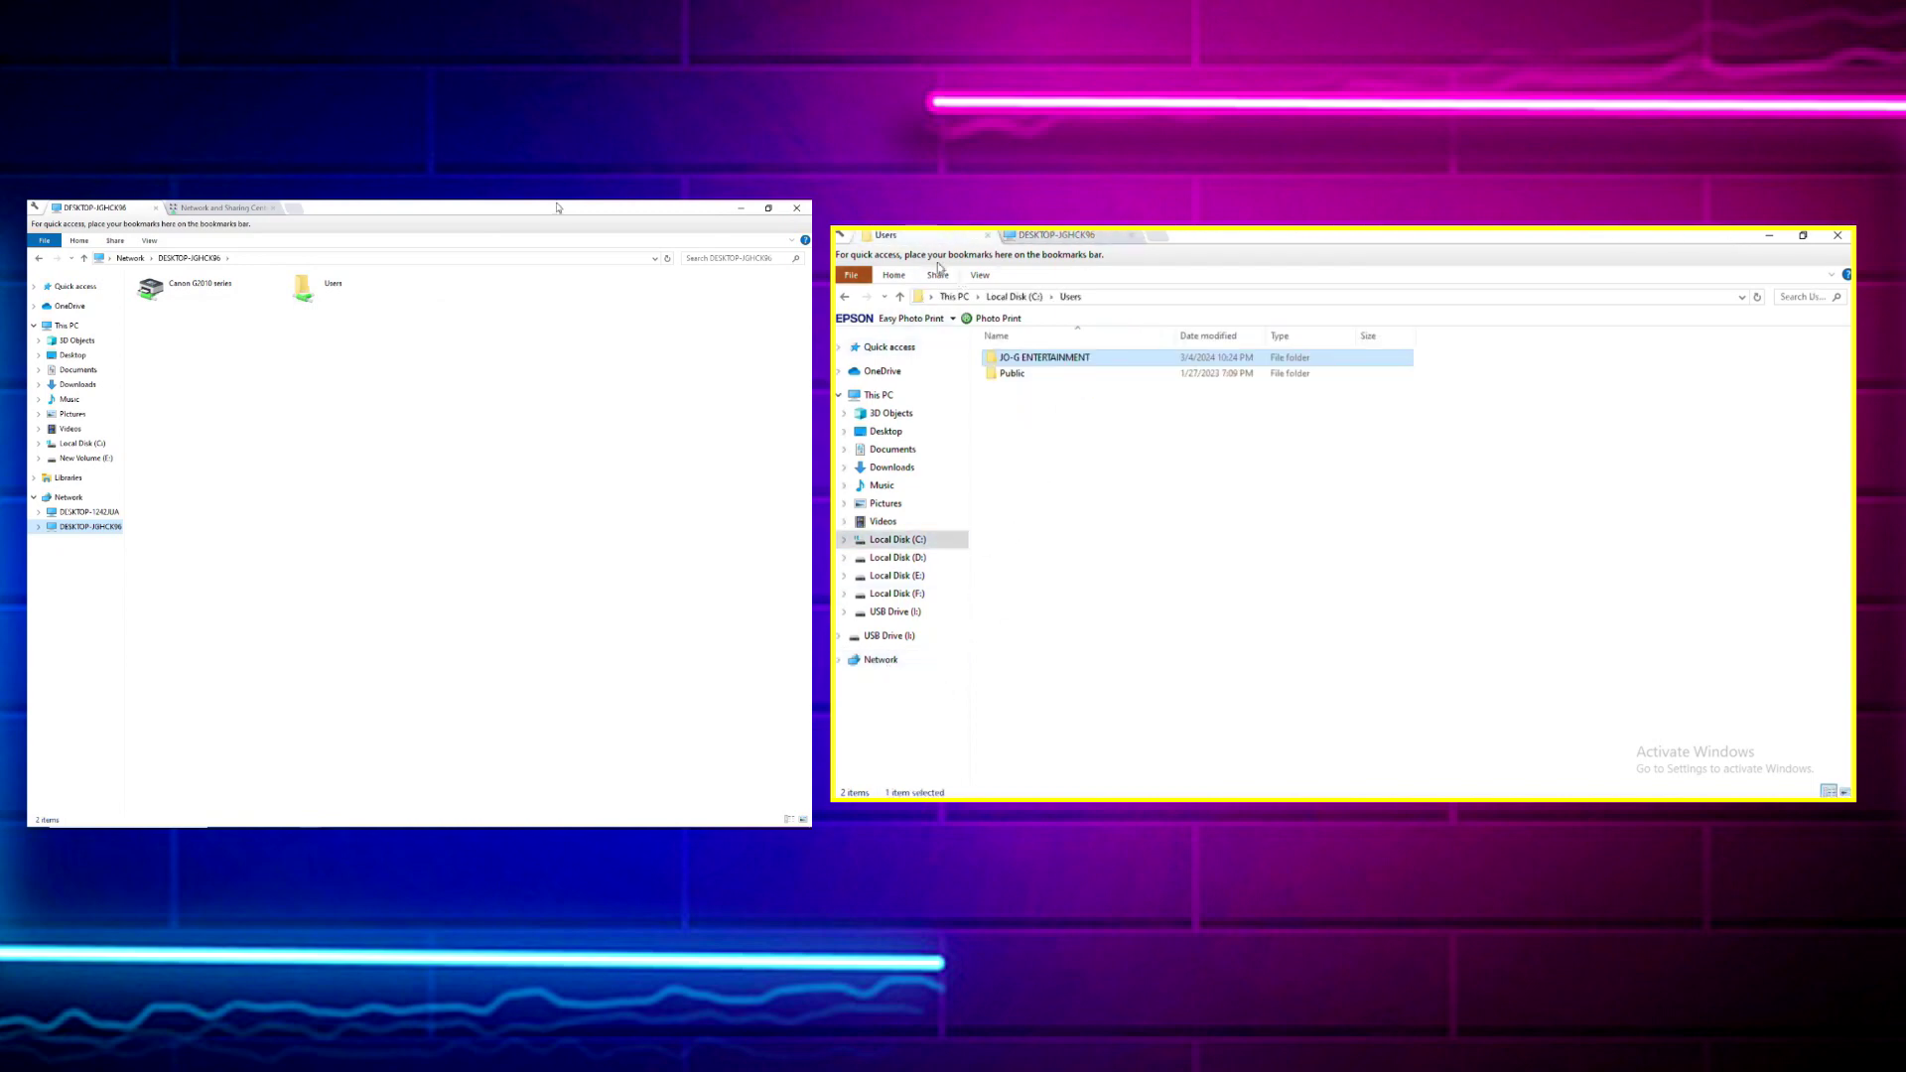
left_click(1015, 298)
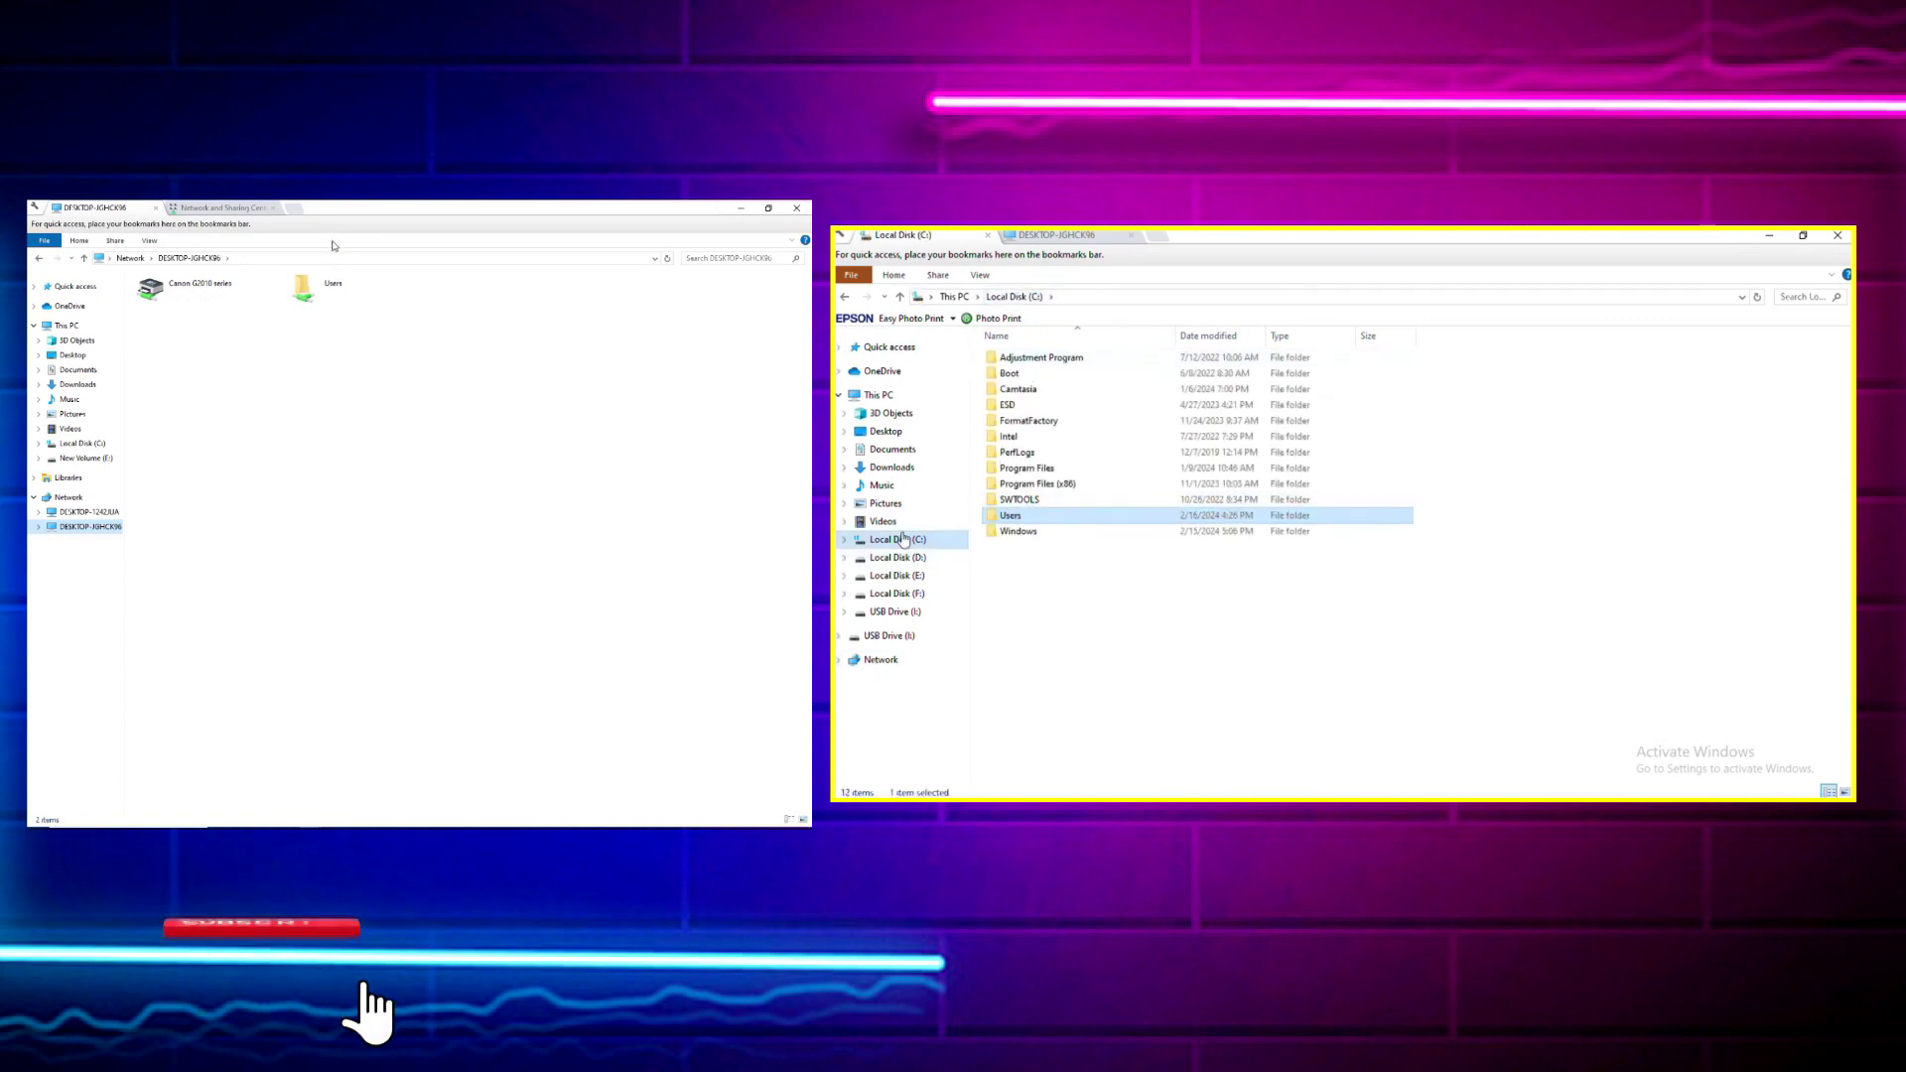
left_click(878, 395)
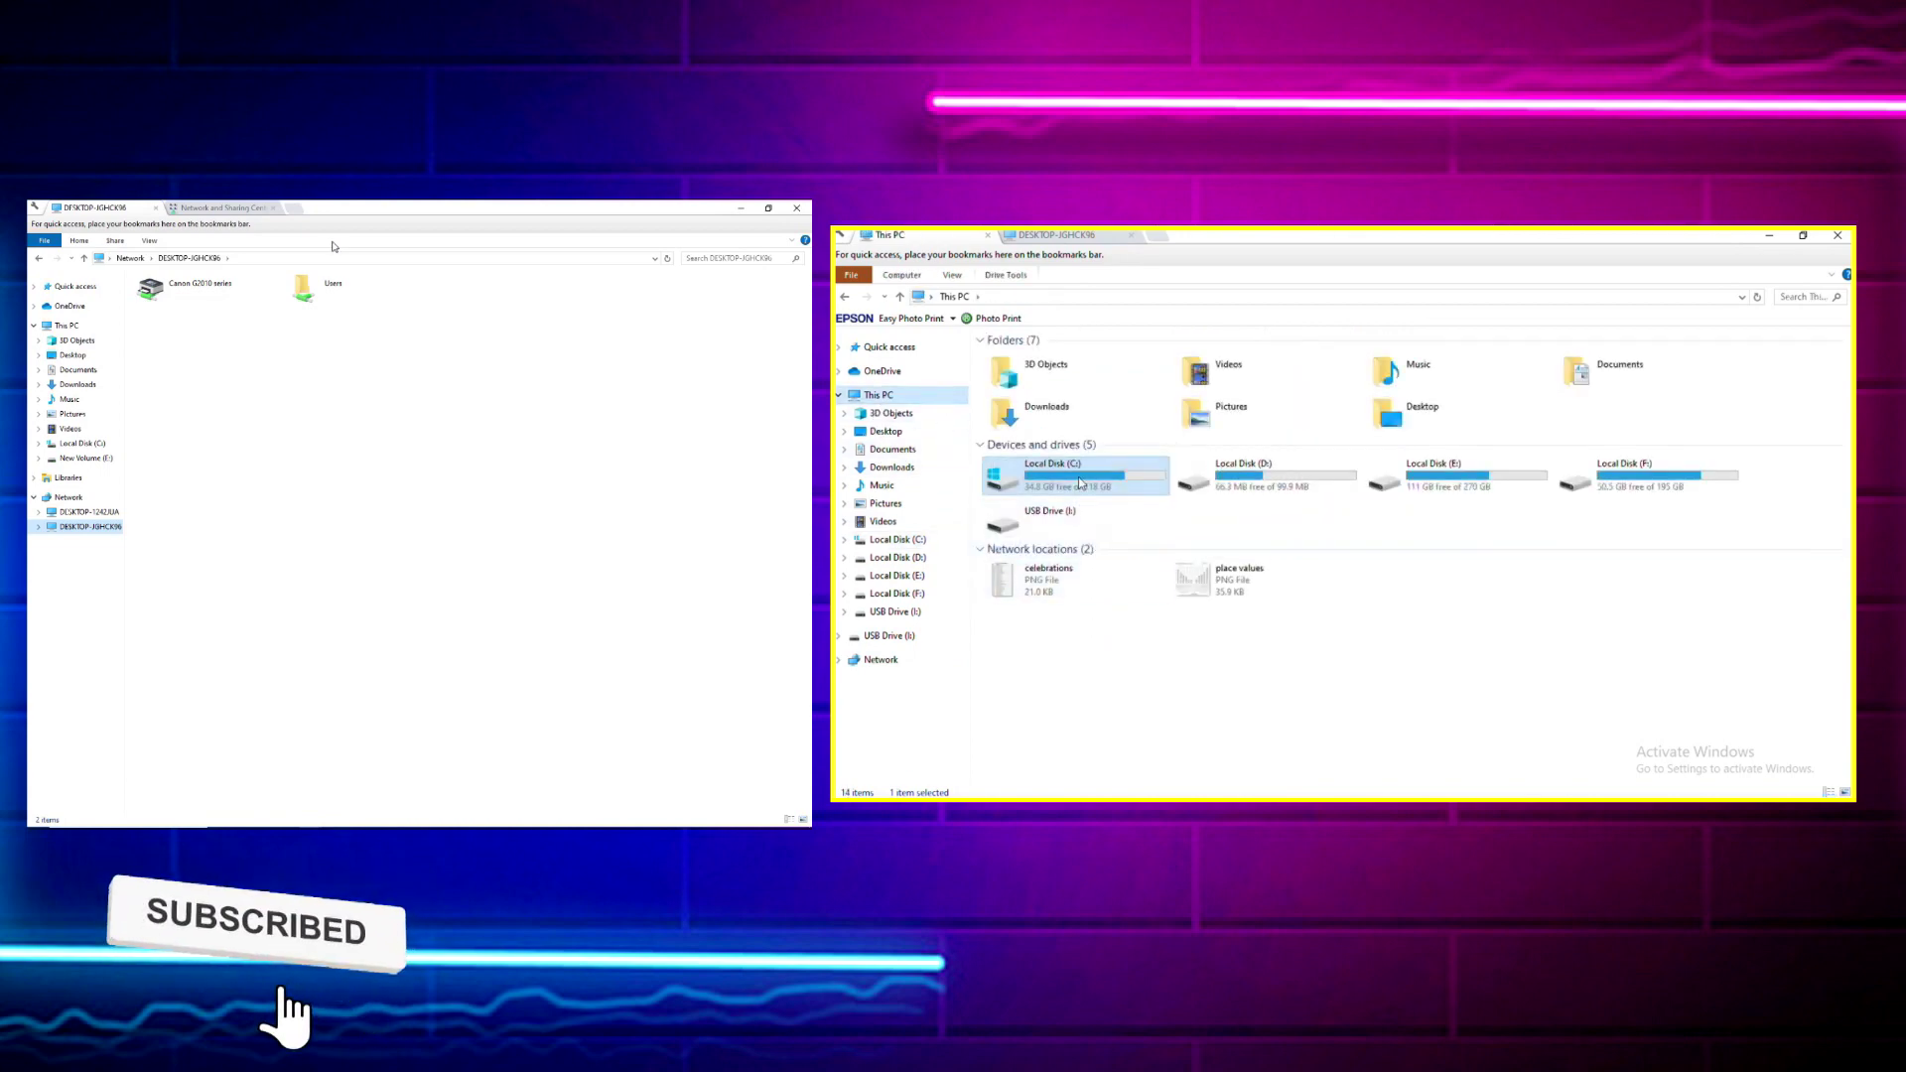
double_click(1052, 476)
double_click(1044, 517)
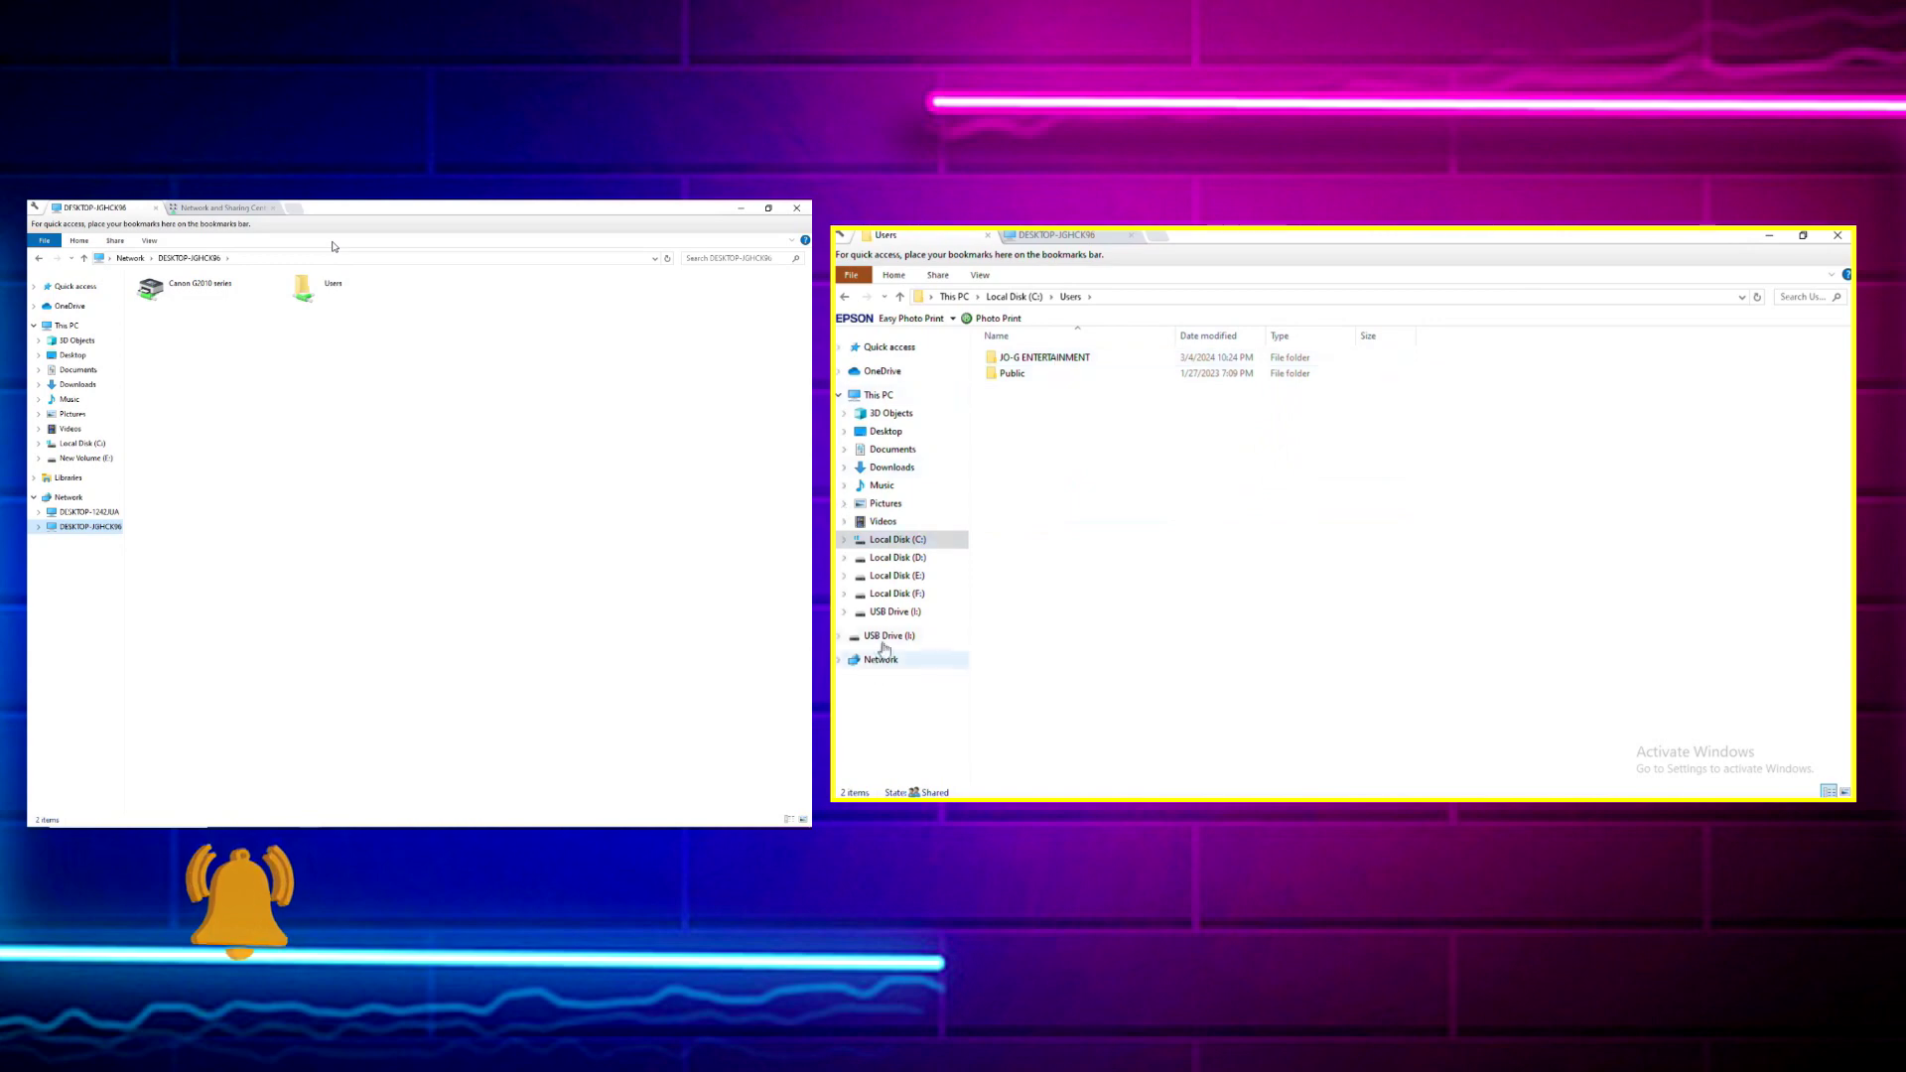
Open the advanced sharing properties of the Users folder on Local Disk (C:)
left_click(845, 297)
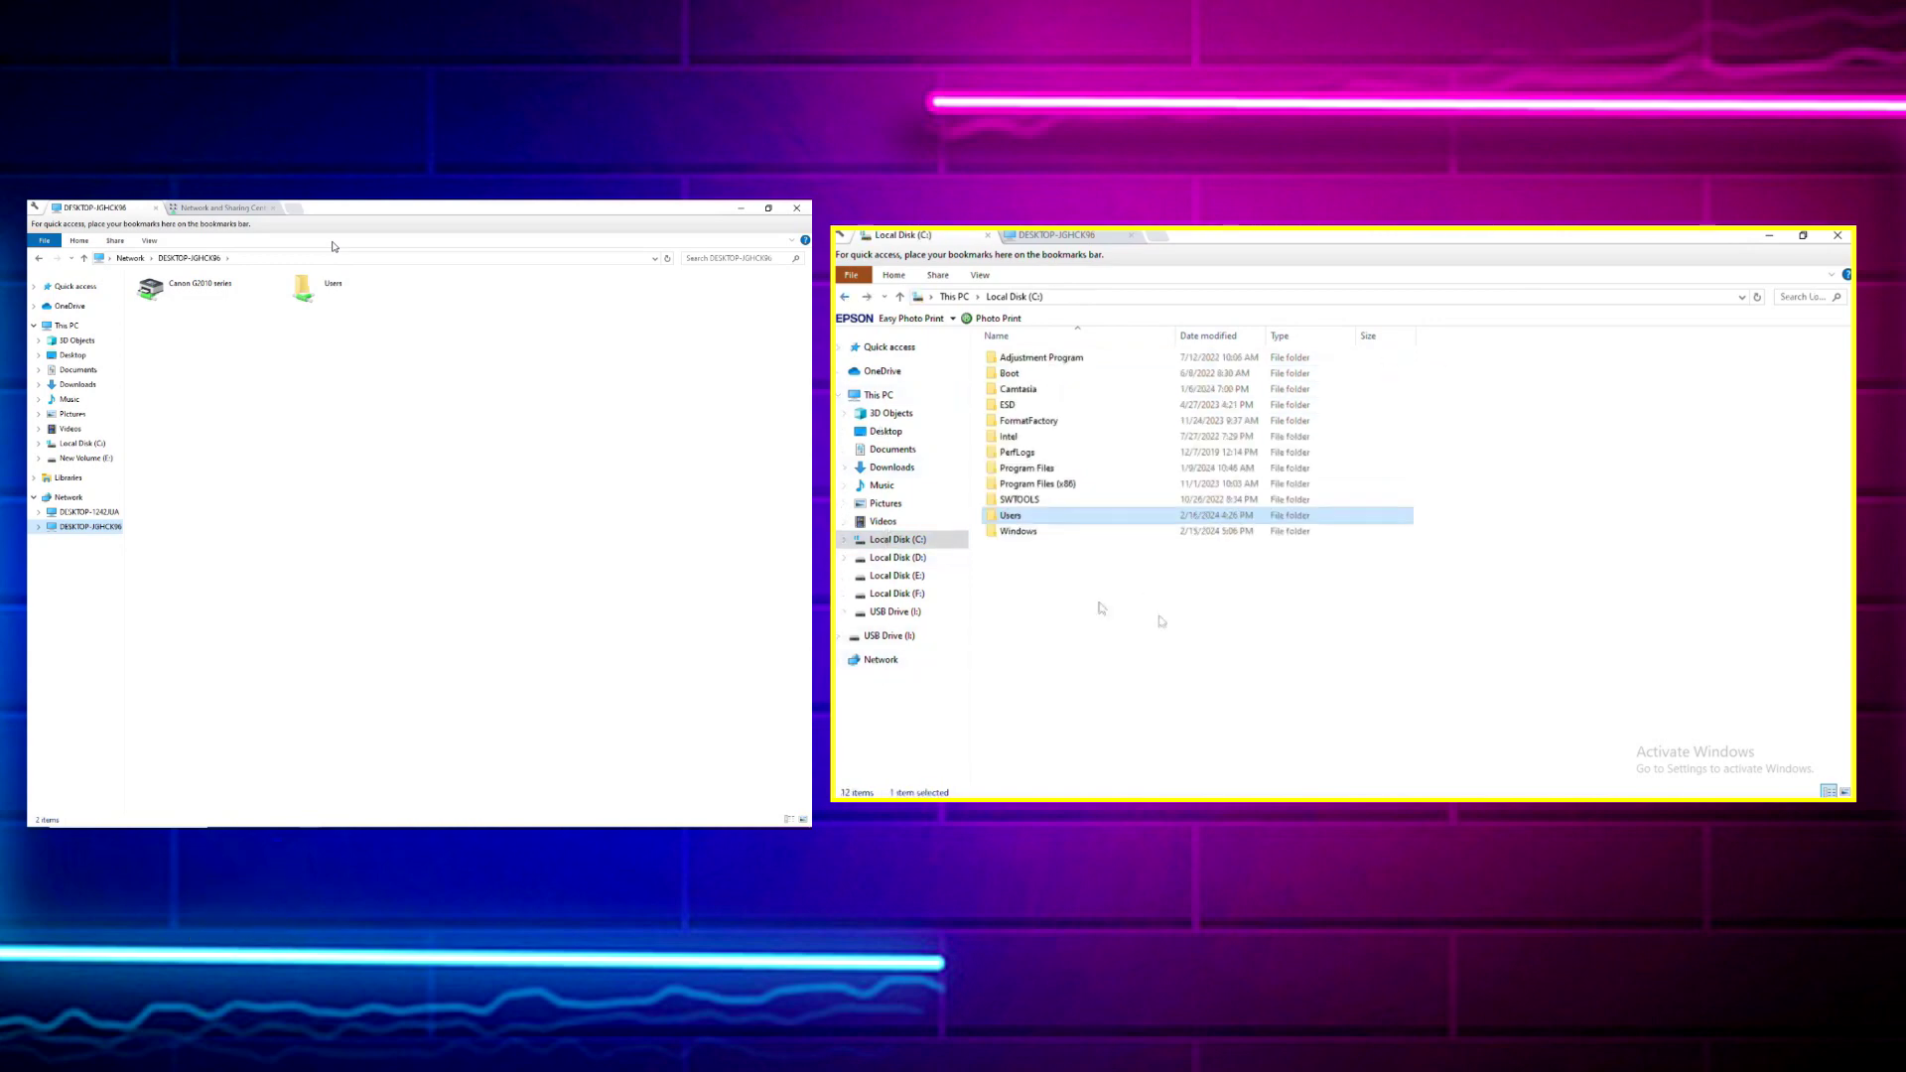
right_click(1040, 522)
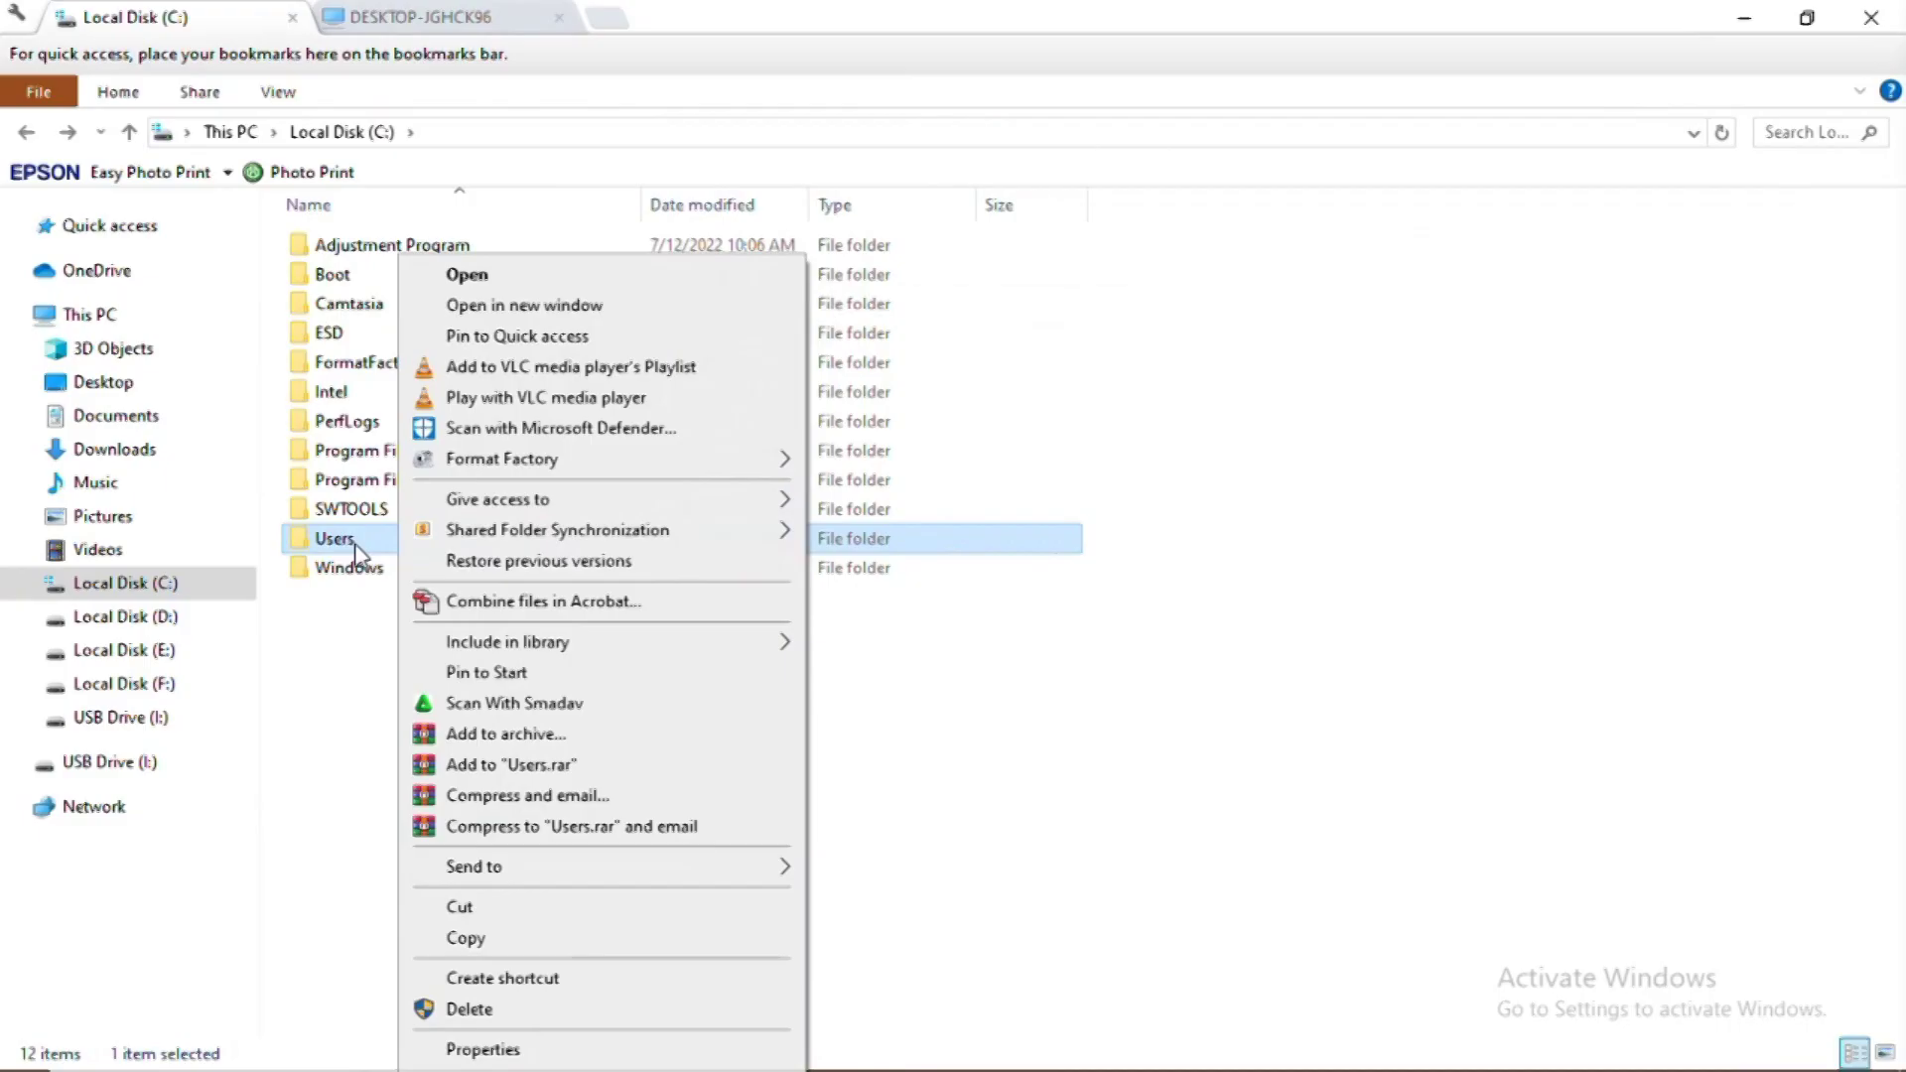
left_click(1021, 520)
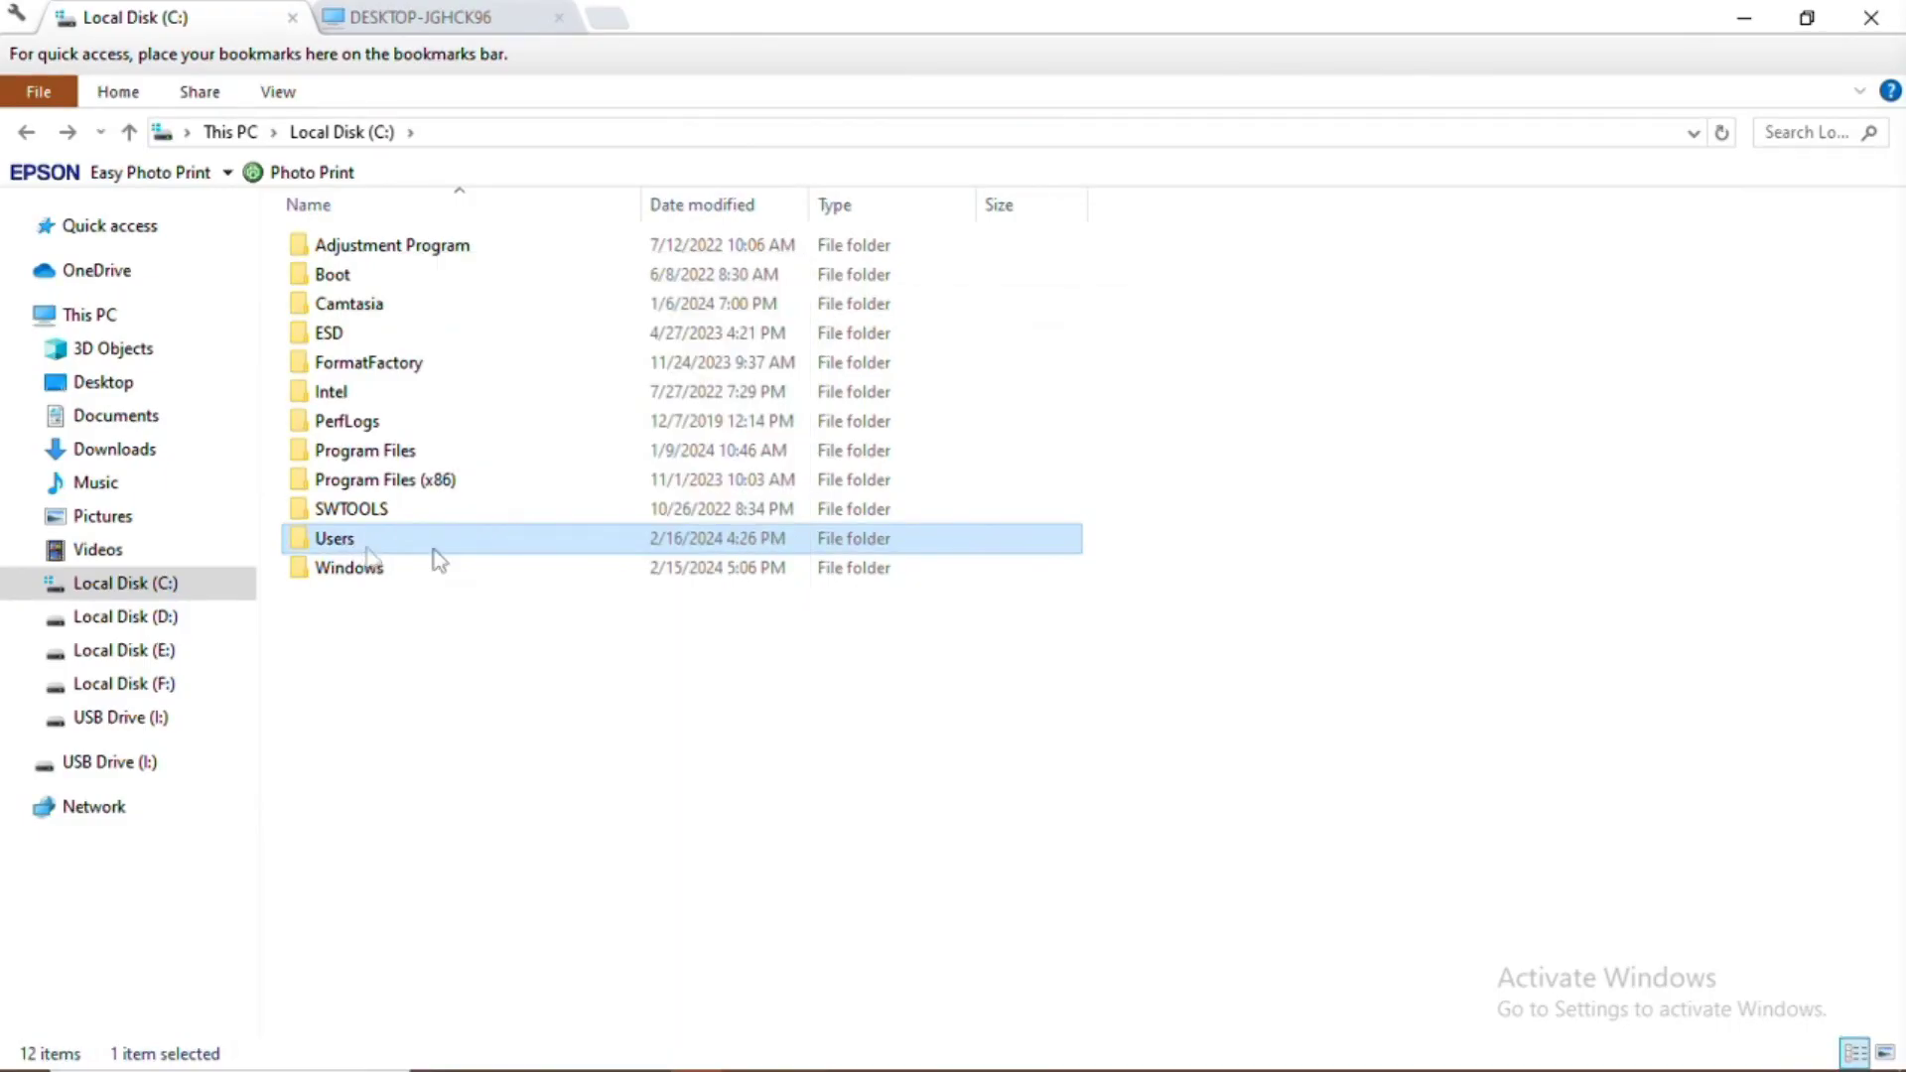
right_click(419, 548)
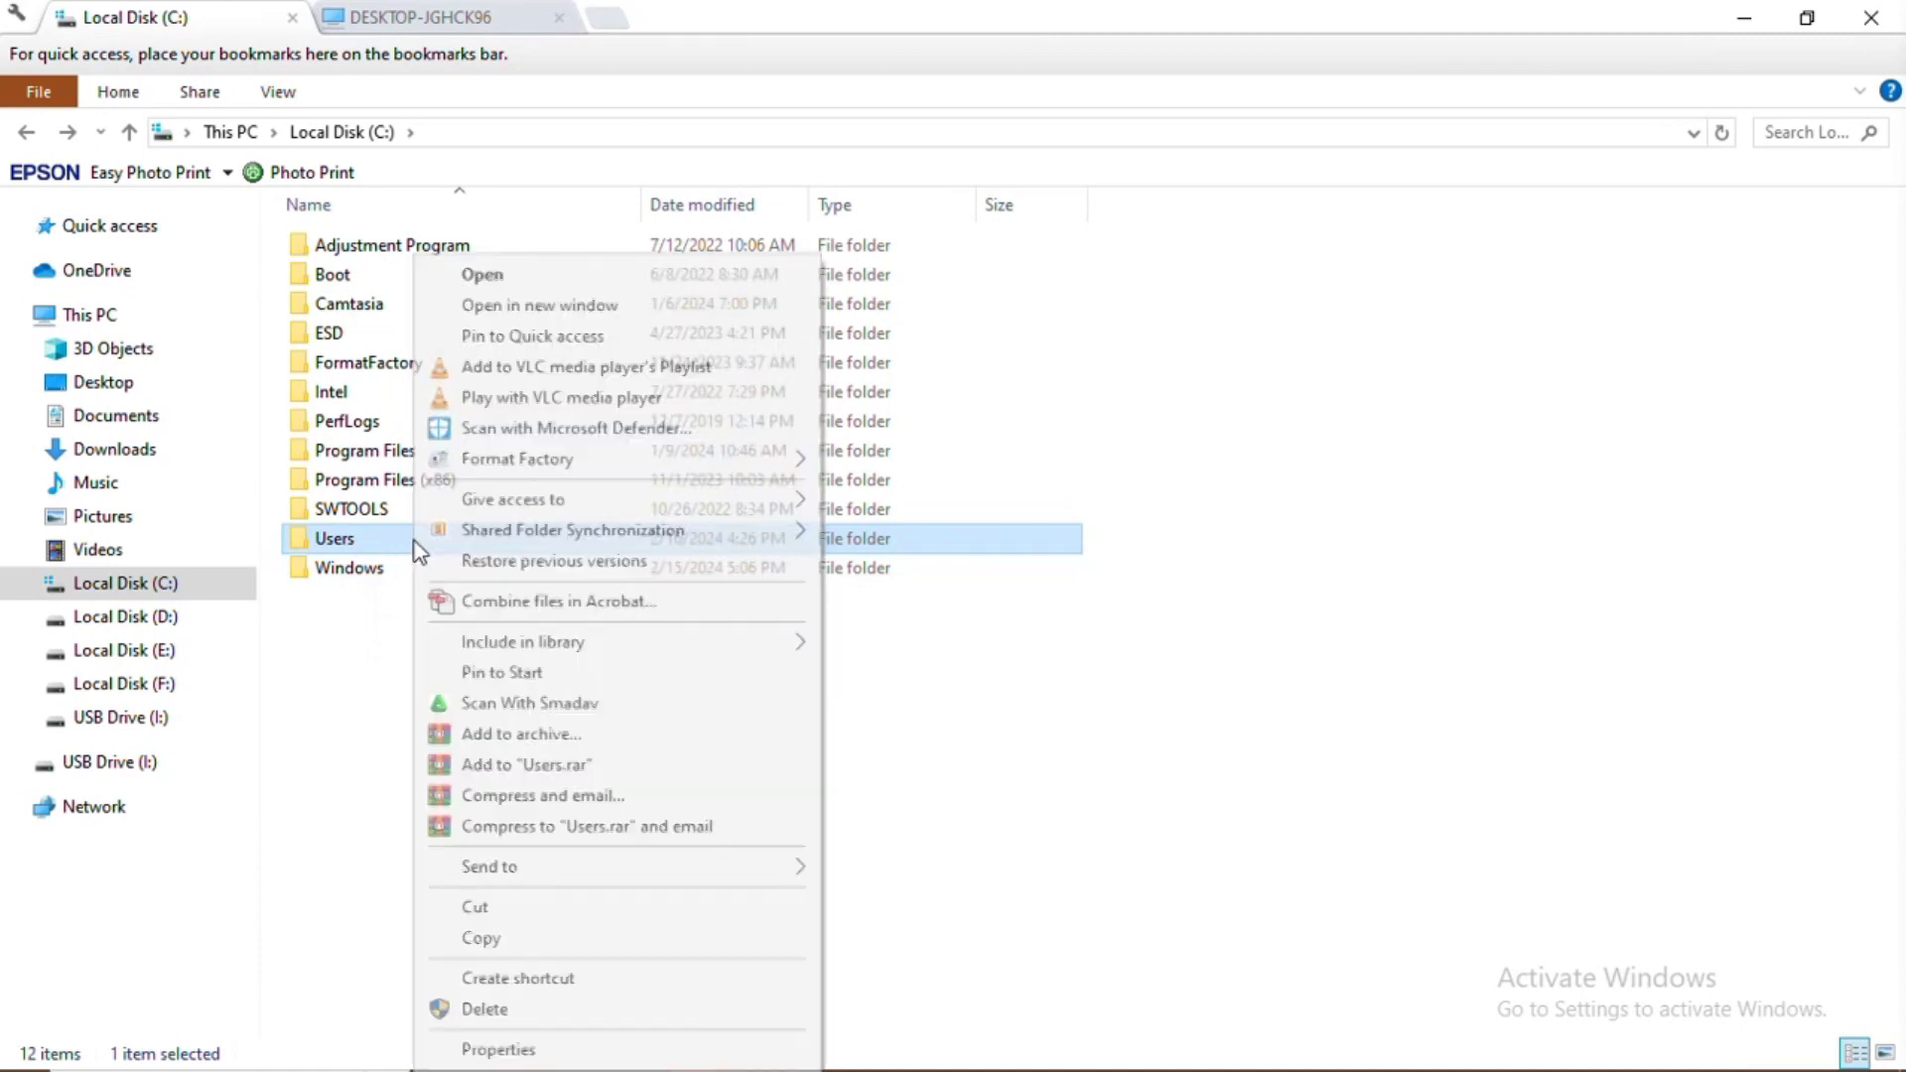
mouse_move(622, 494)
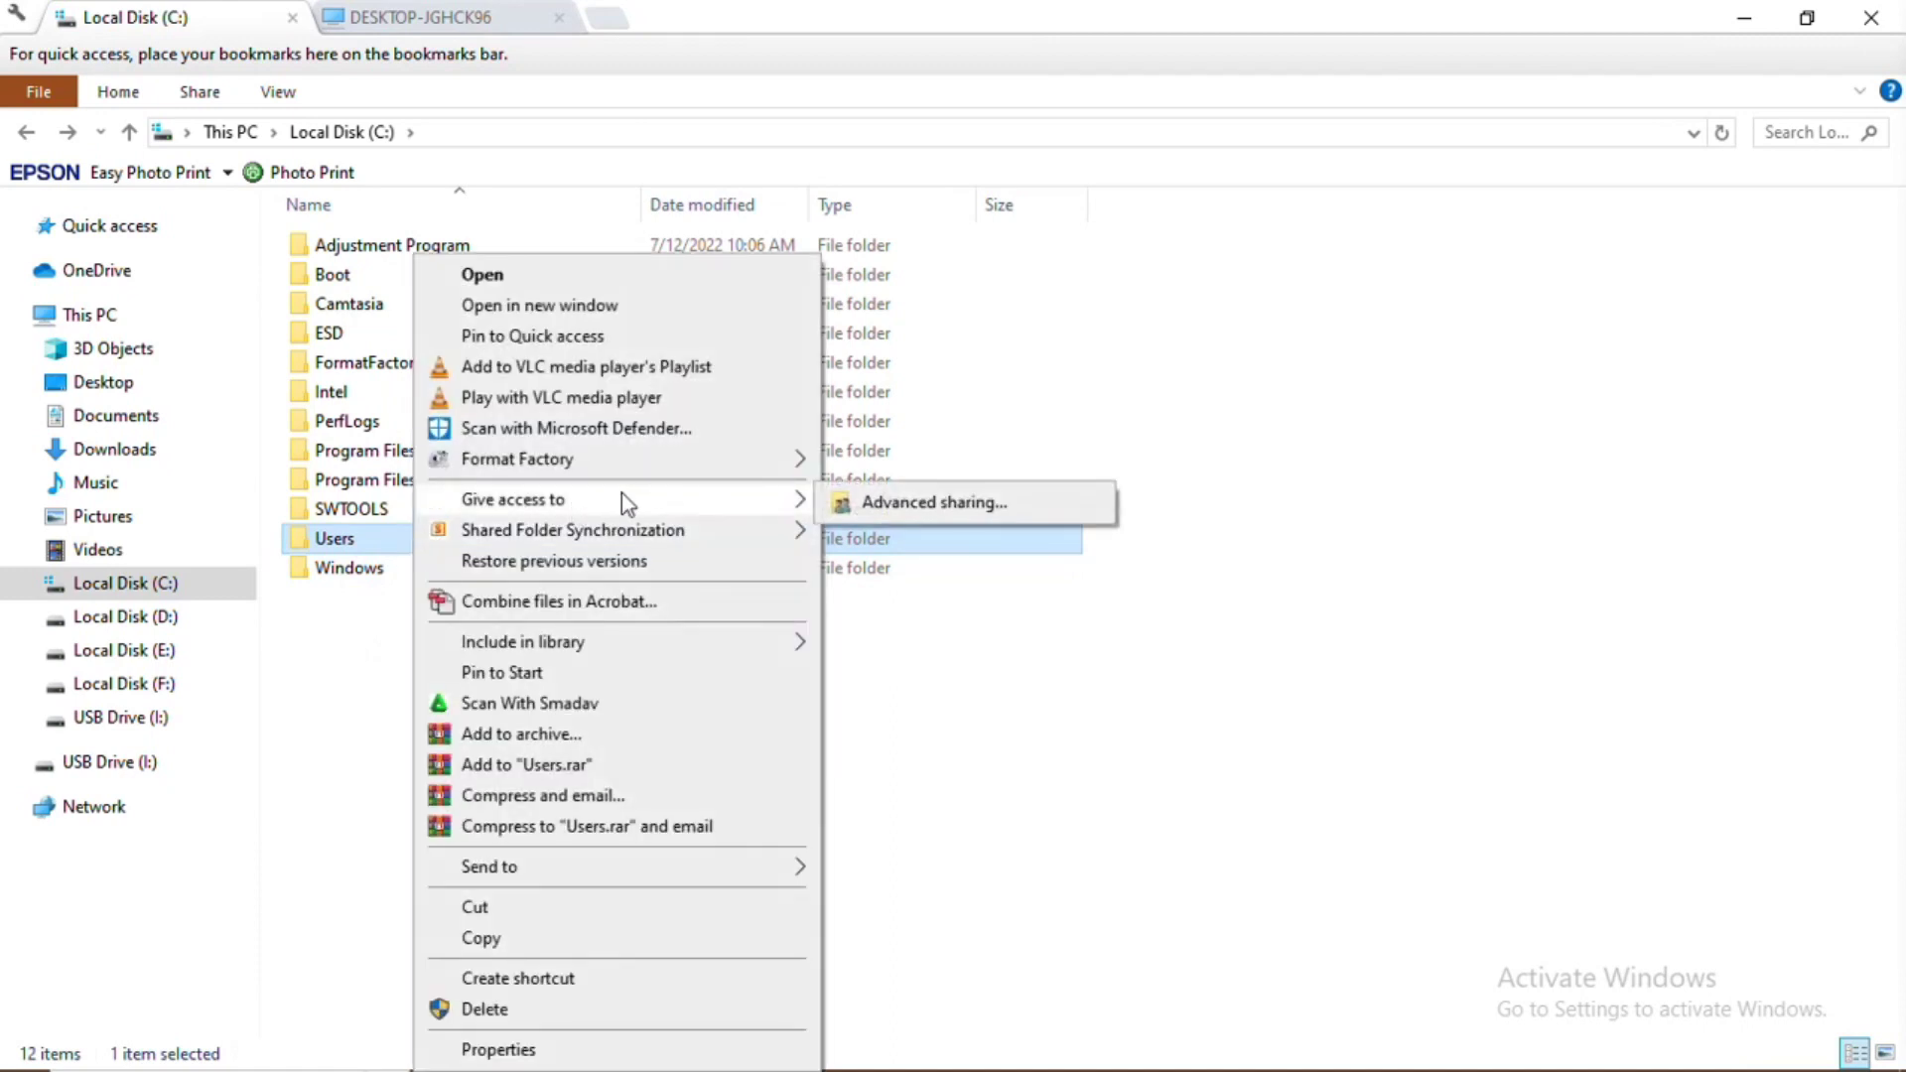
left_click(937, 506)
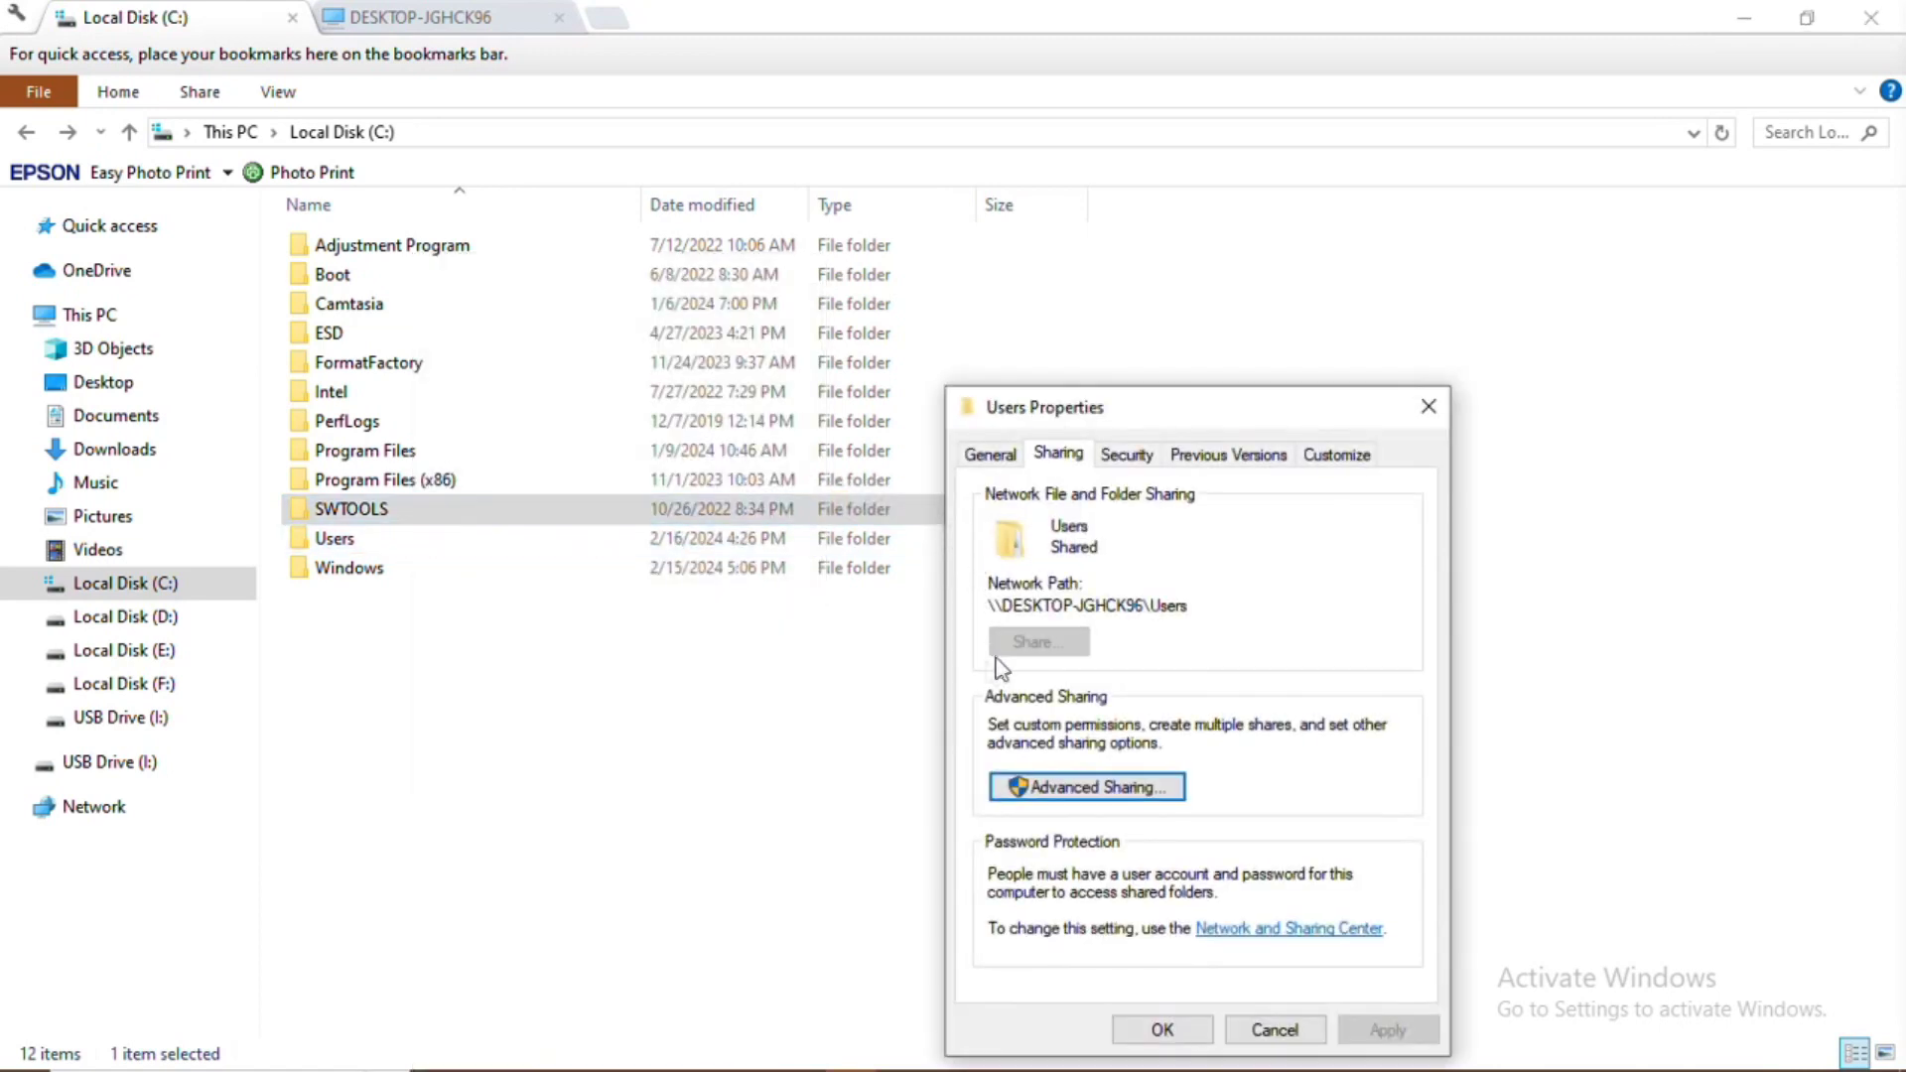
Turn off "Share this folder" for Users, agree to close its open files, and close the folder's properties
left_click(1089, 789)
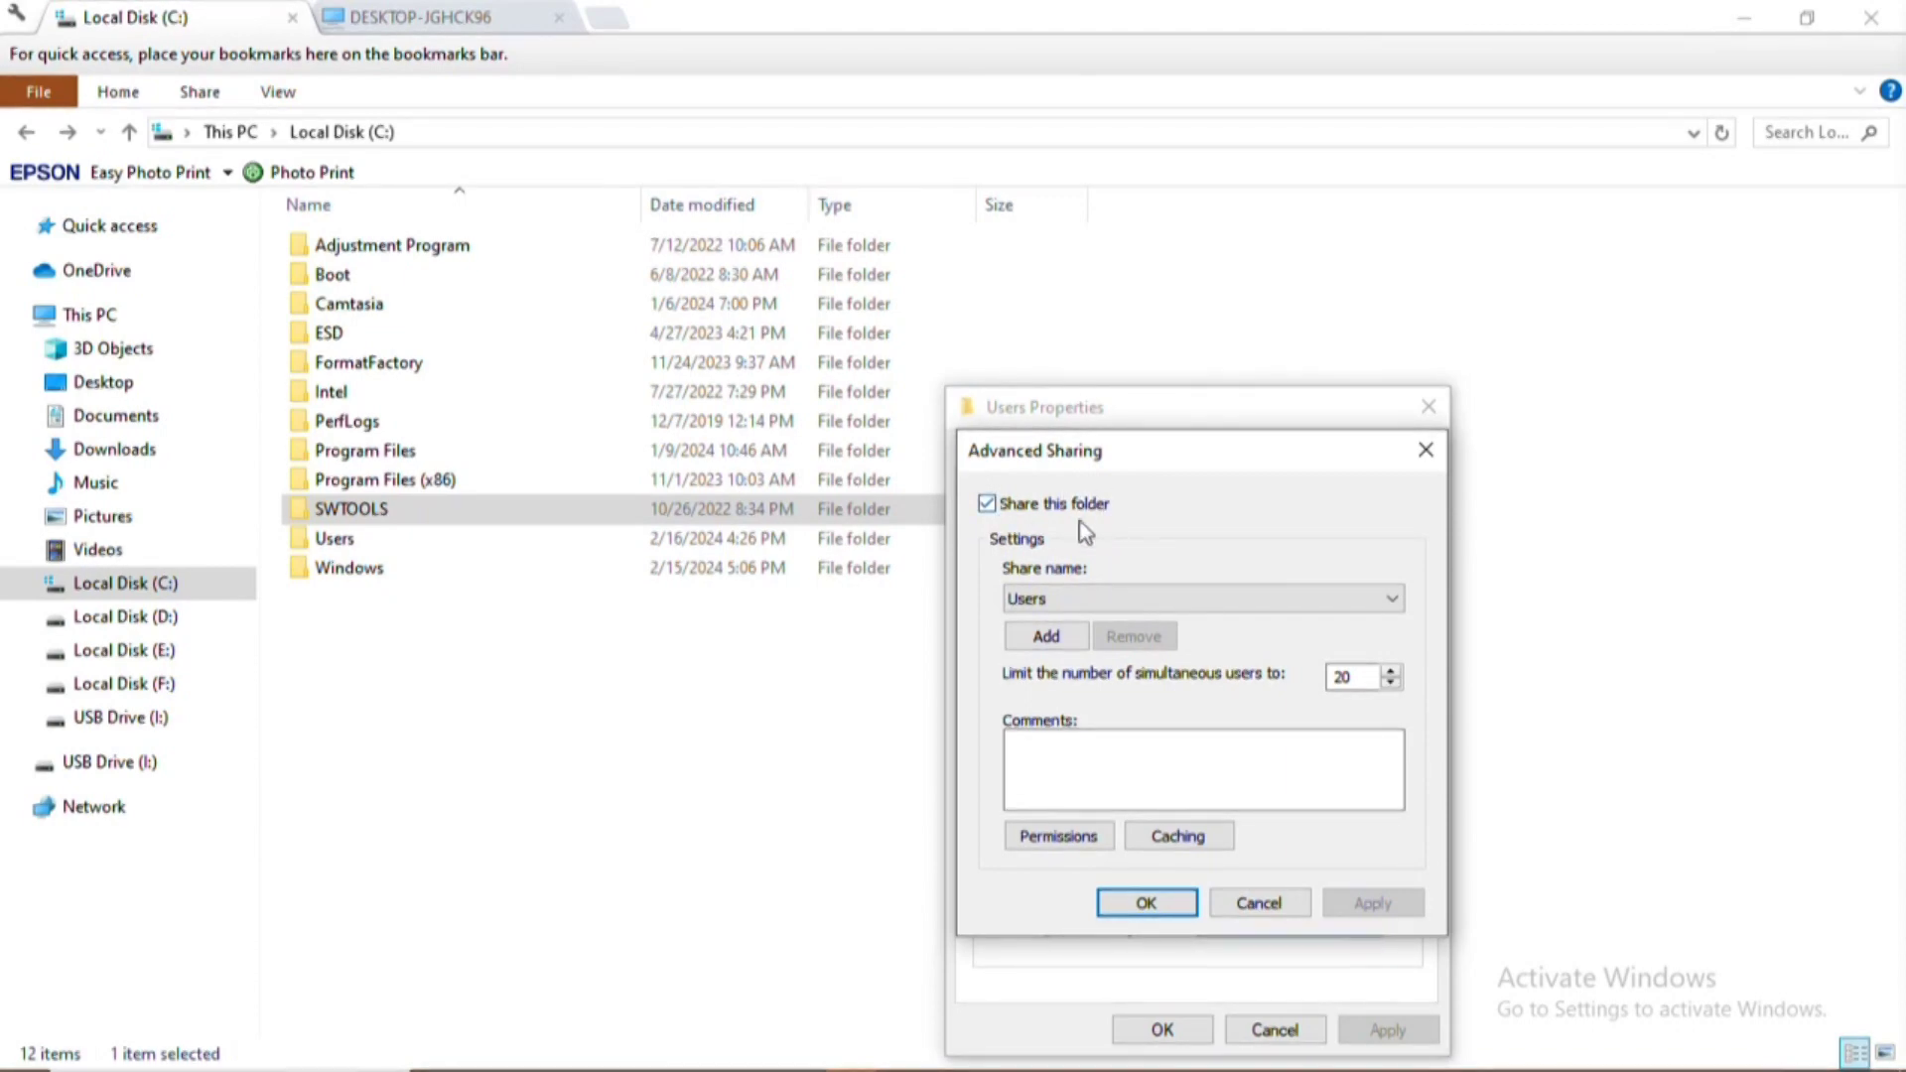
left_click(986, 504)
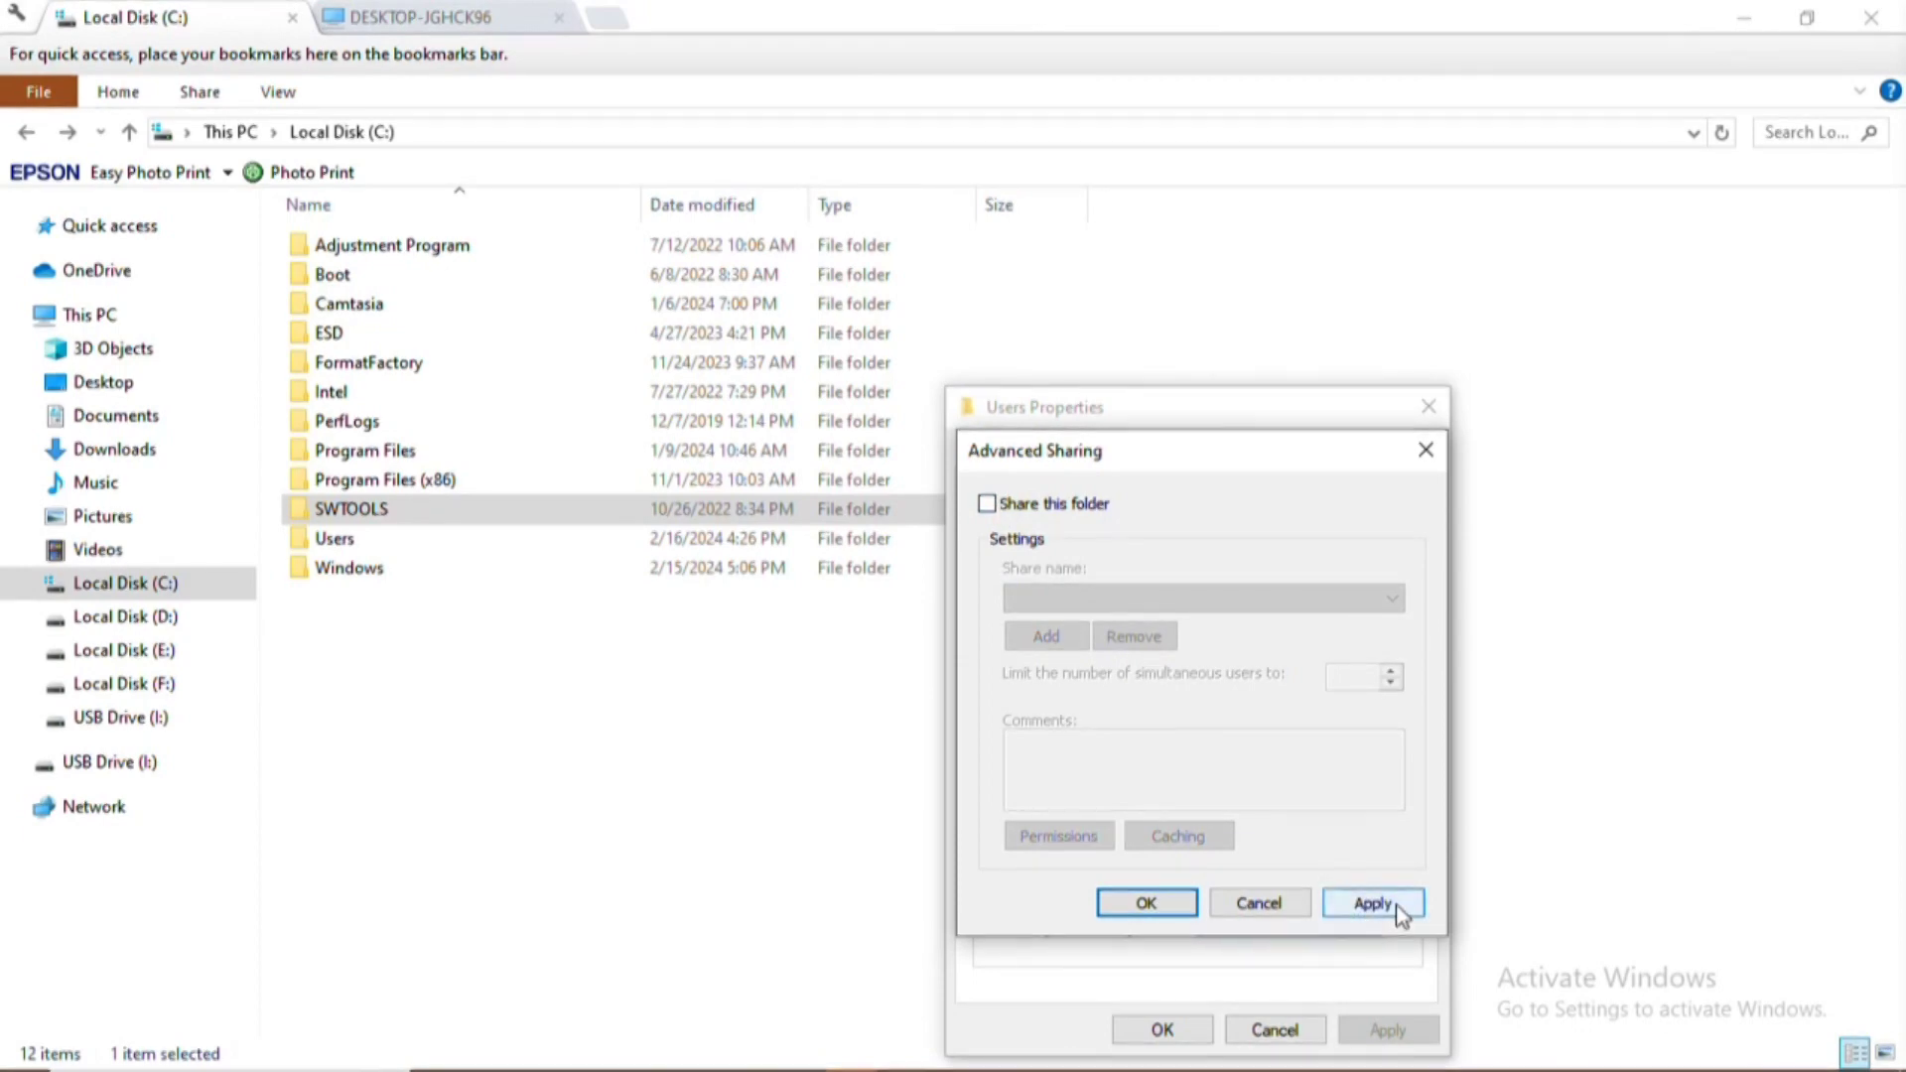
left_click(1396, 906)
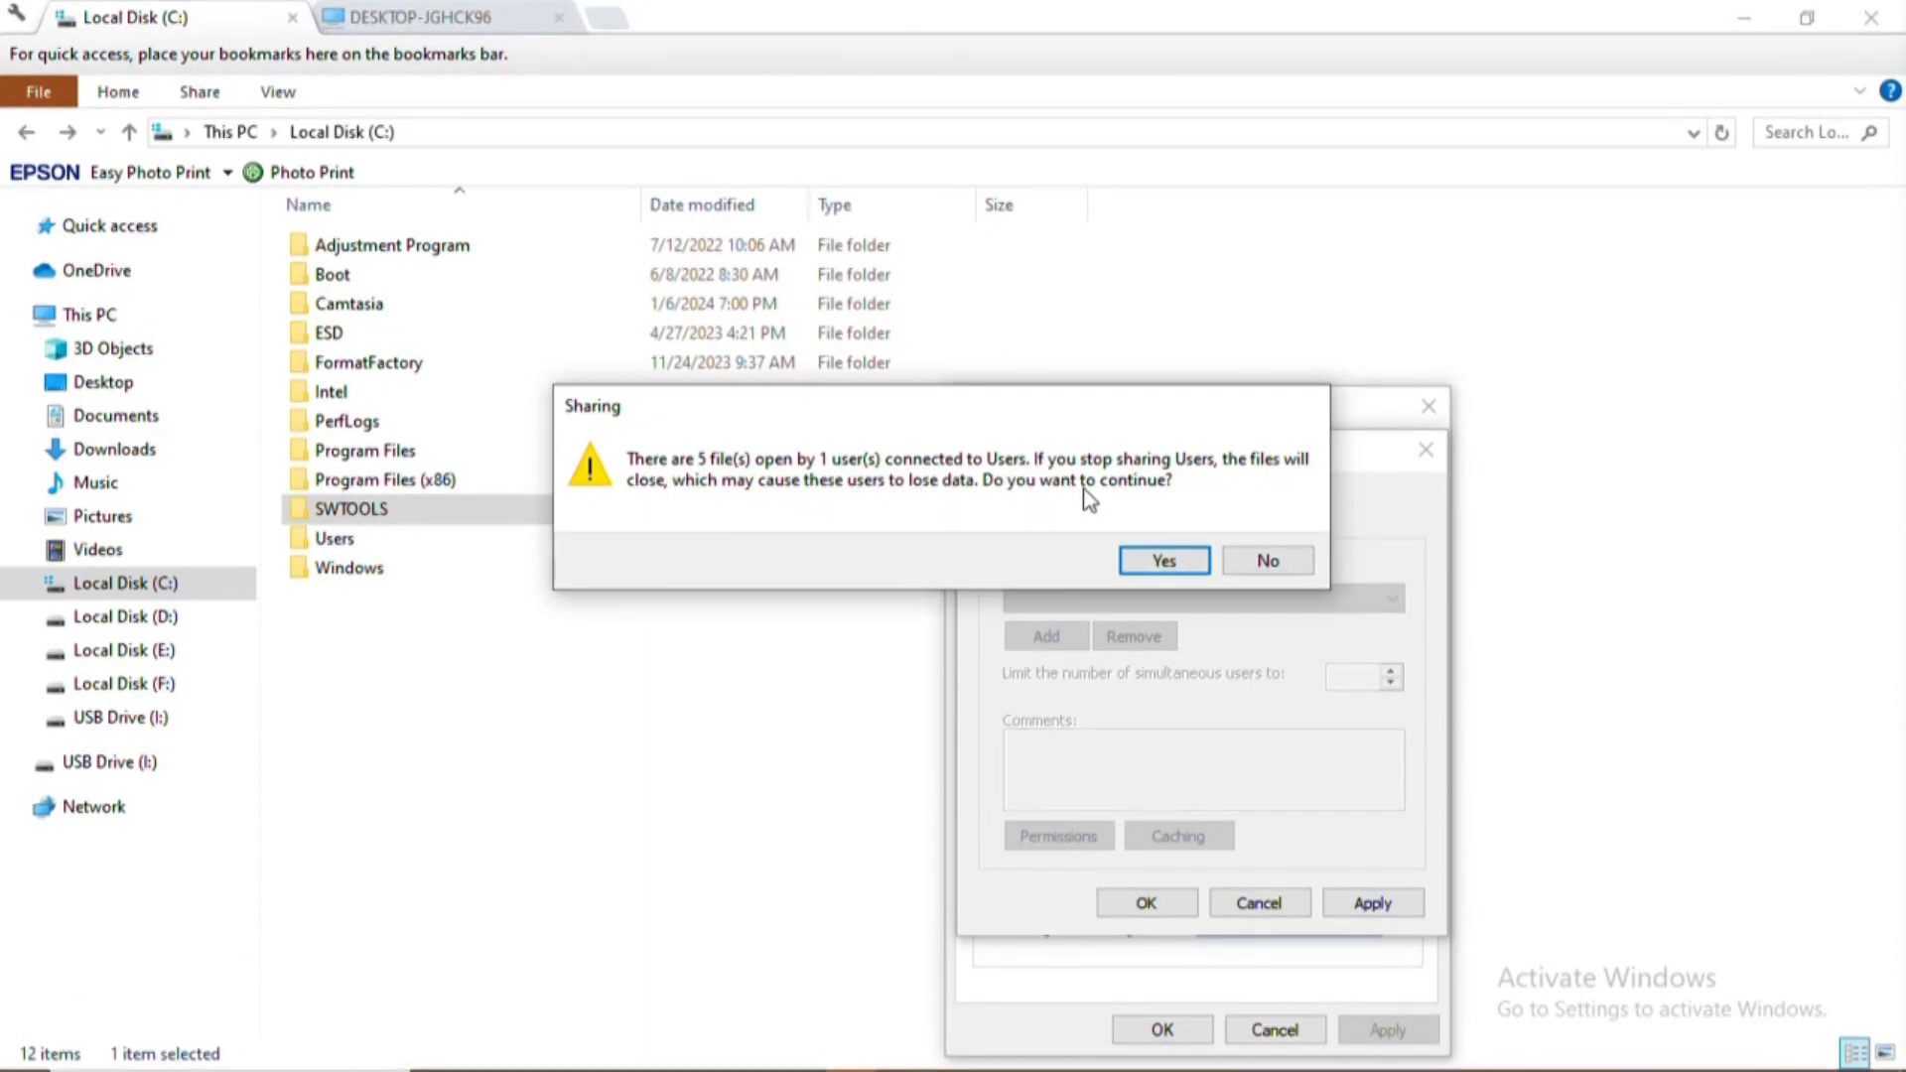
left_click(1169, 564)
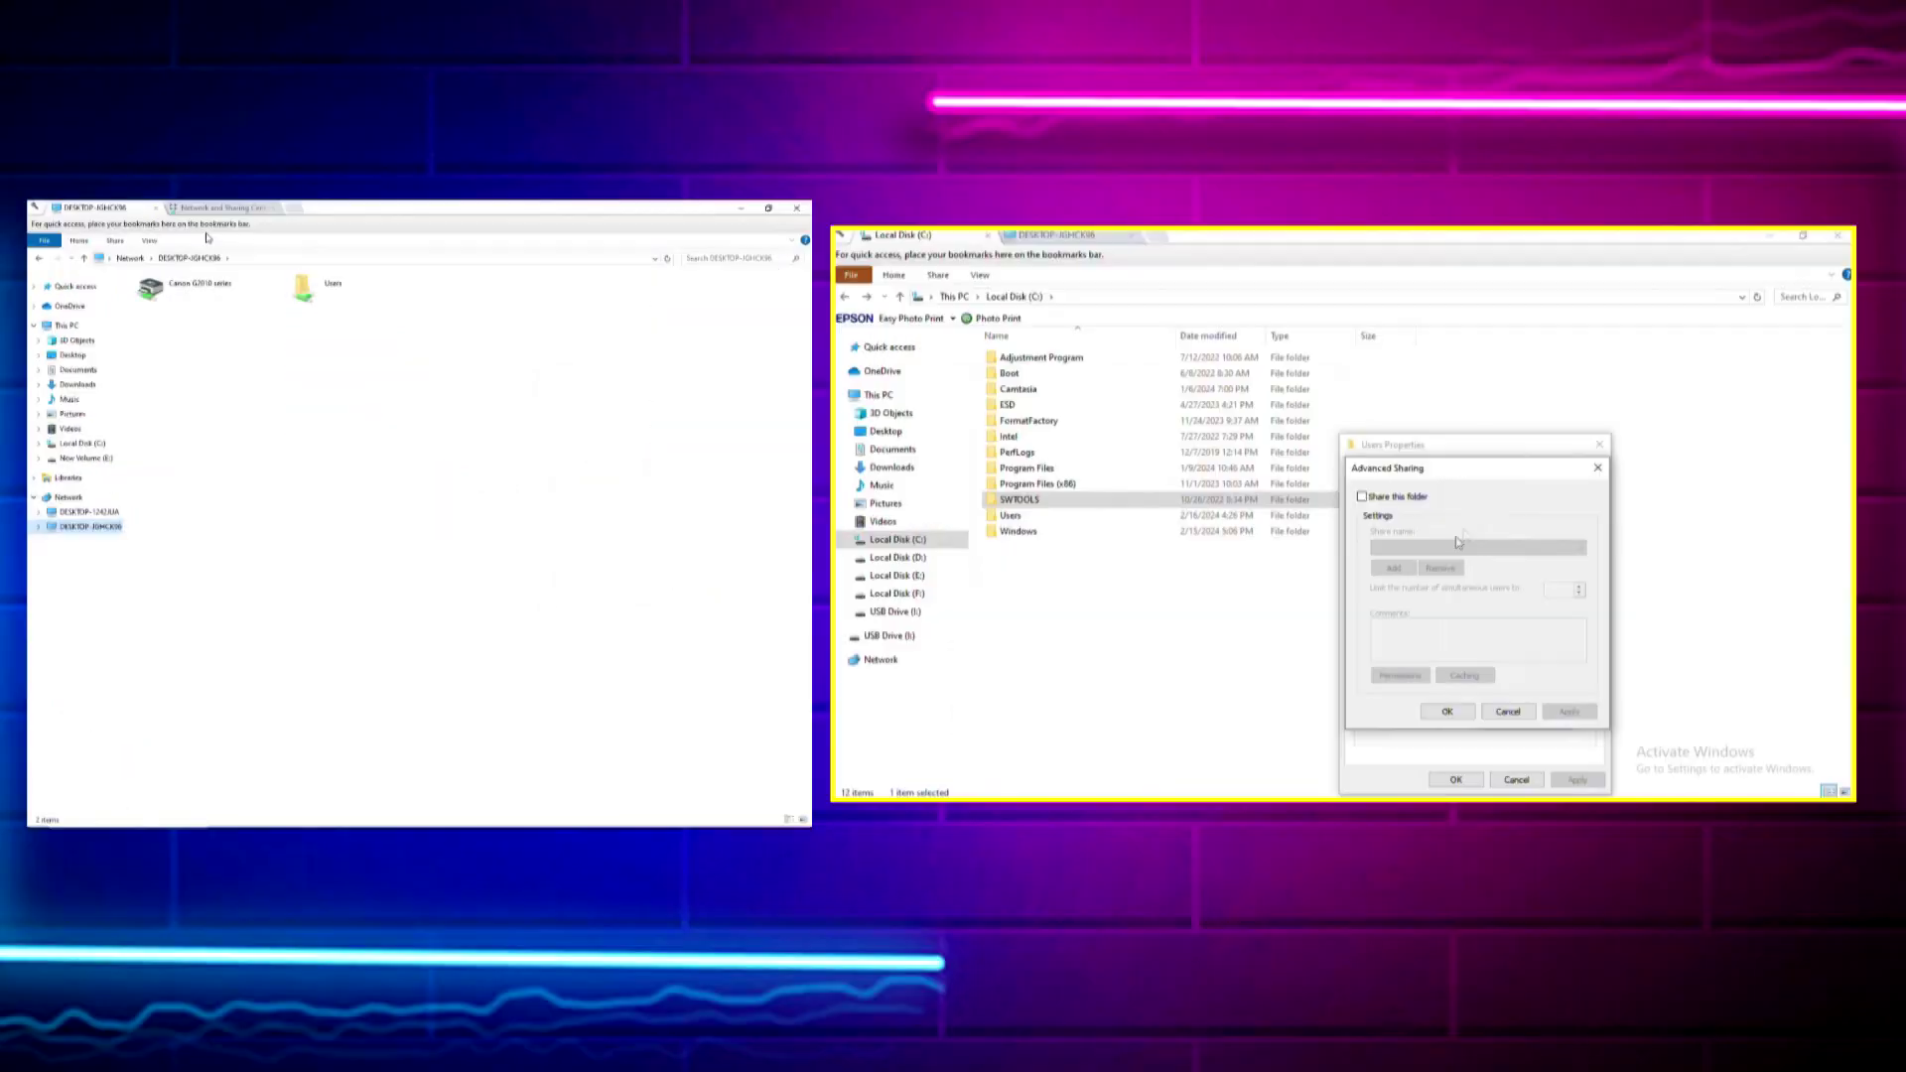
left_click(1449, 710)
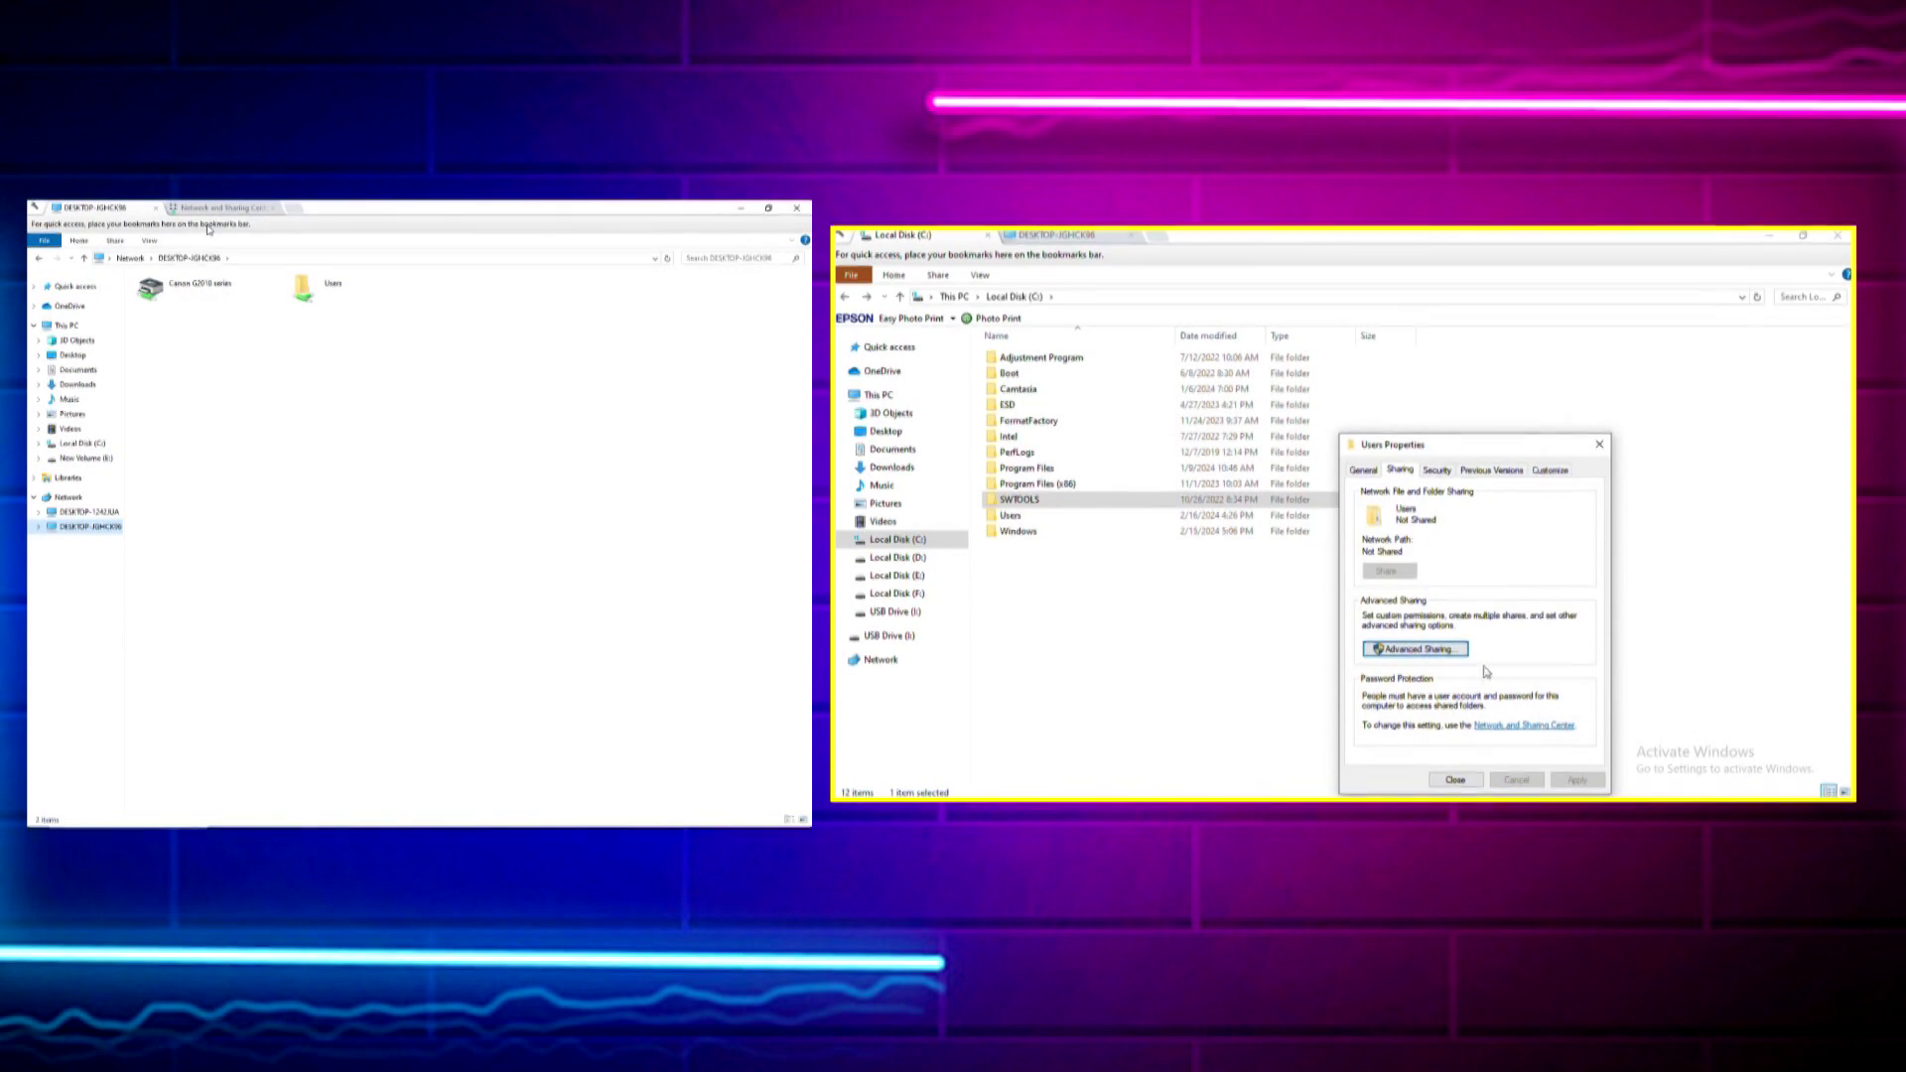
left_click(1455, 779)
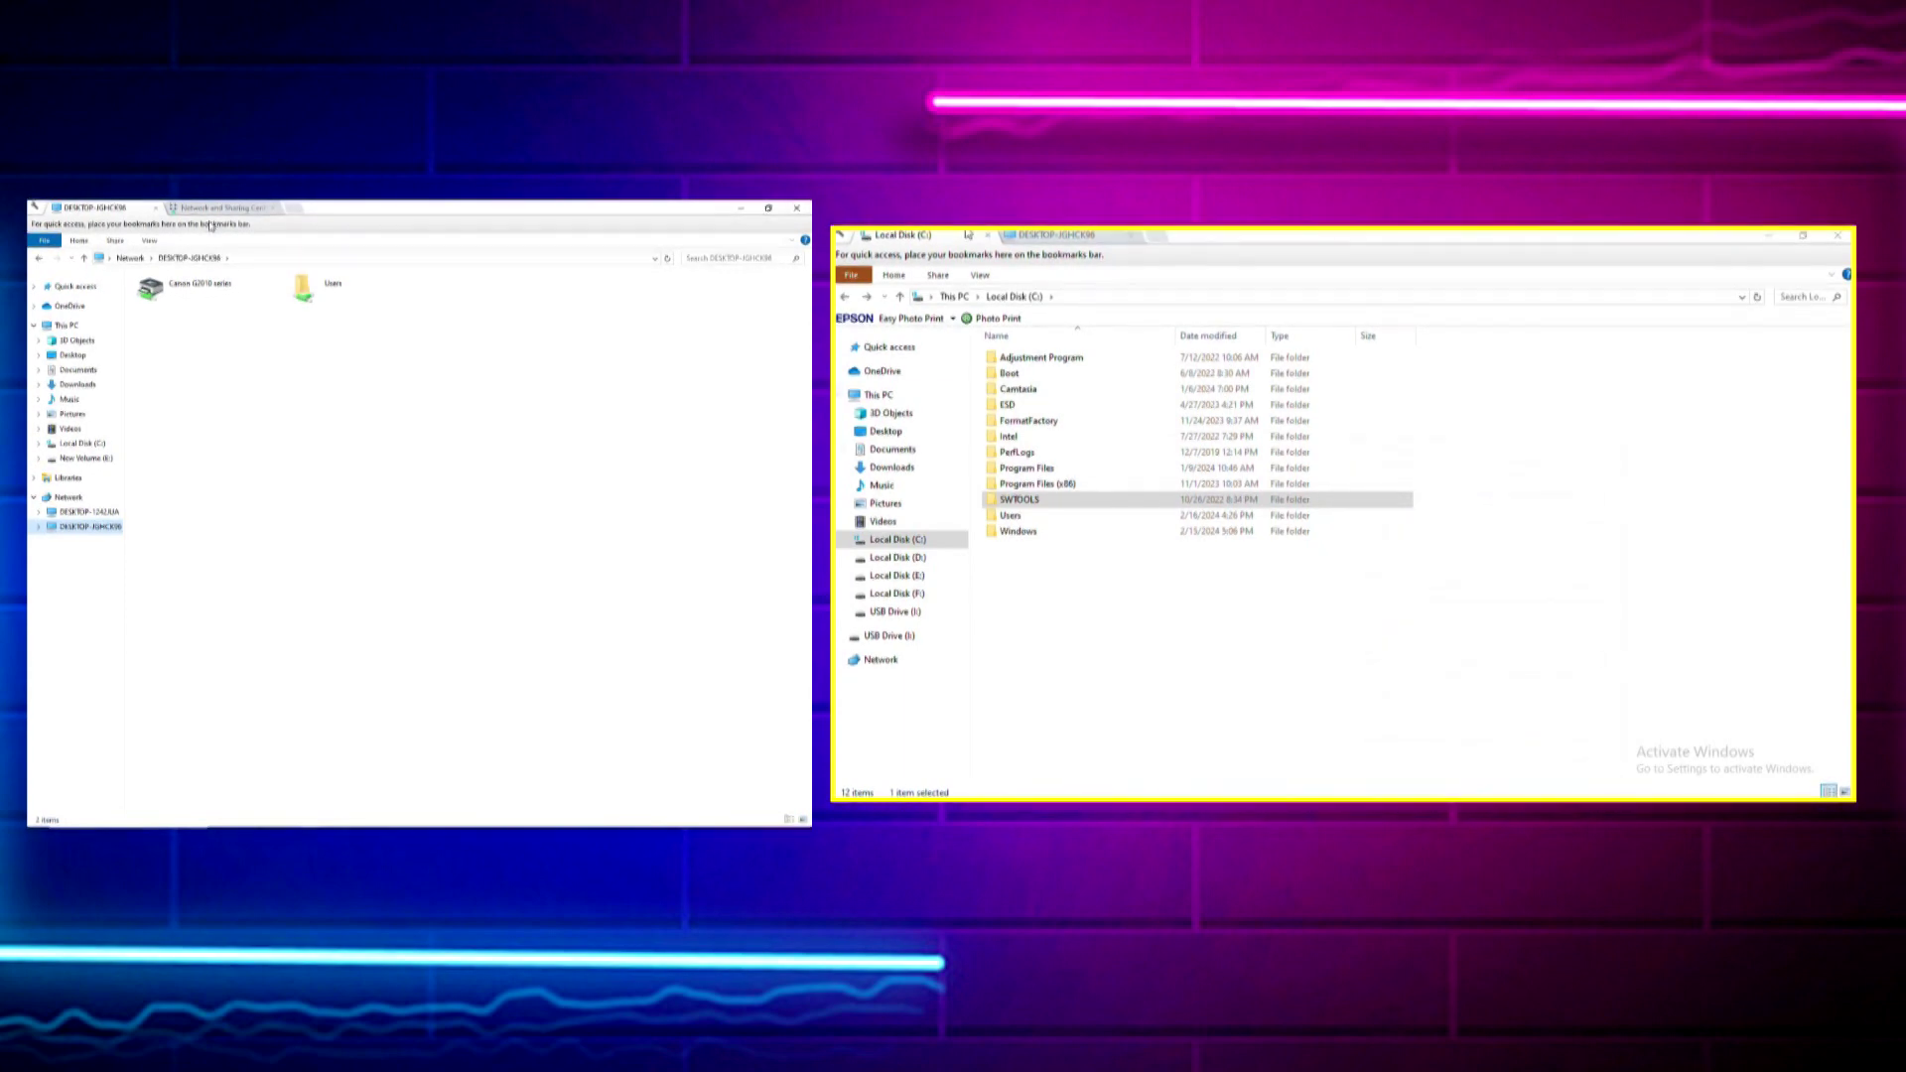
Check the shared items of DESKTOP-JGHCK96 from both computers, refreshing the view on the second one
left_click(890, 399)
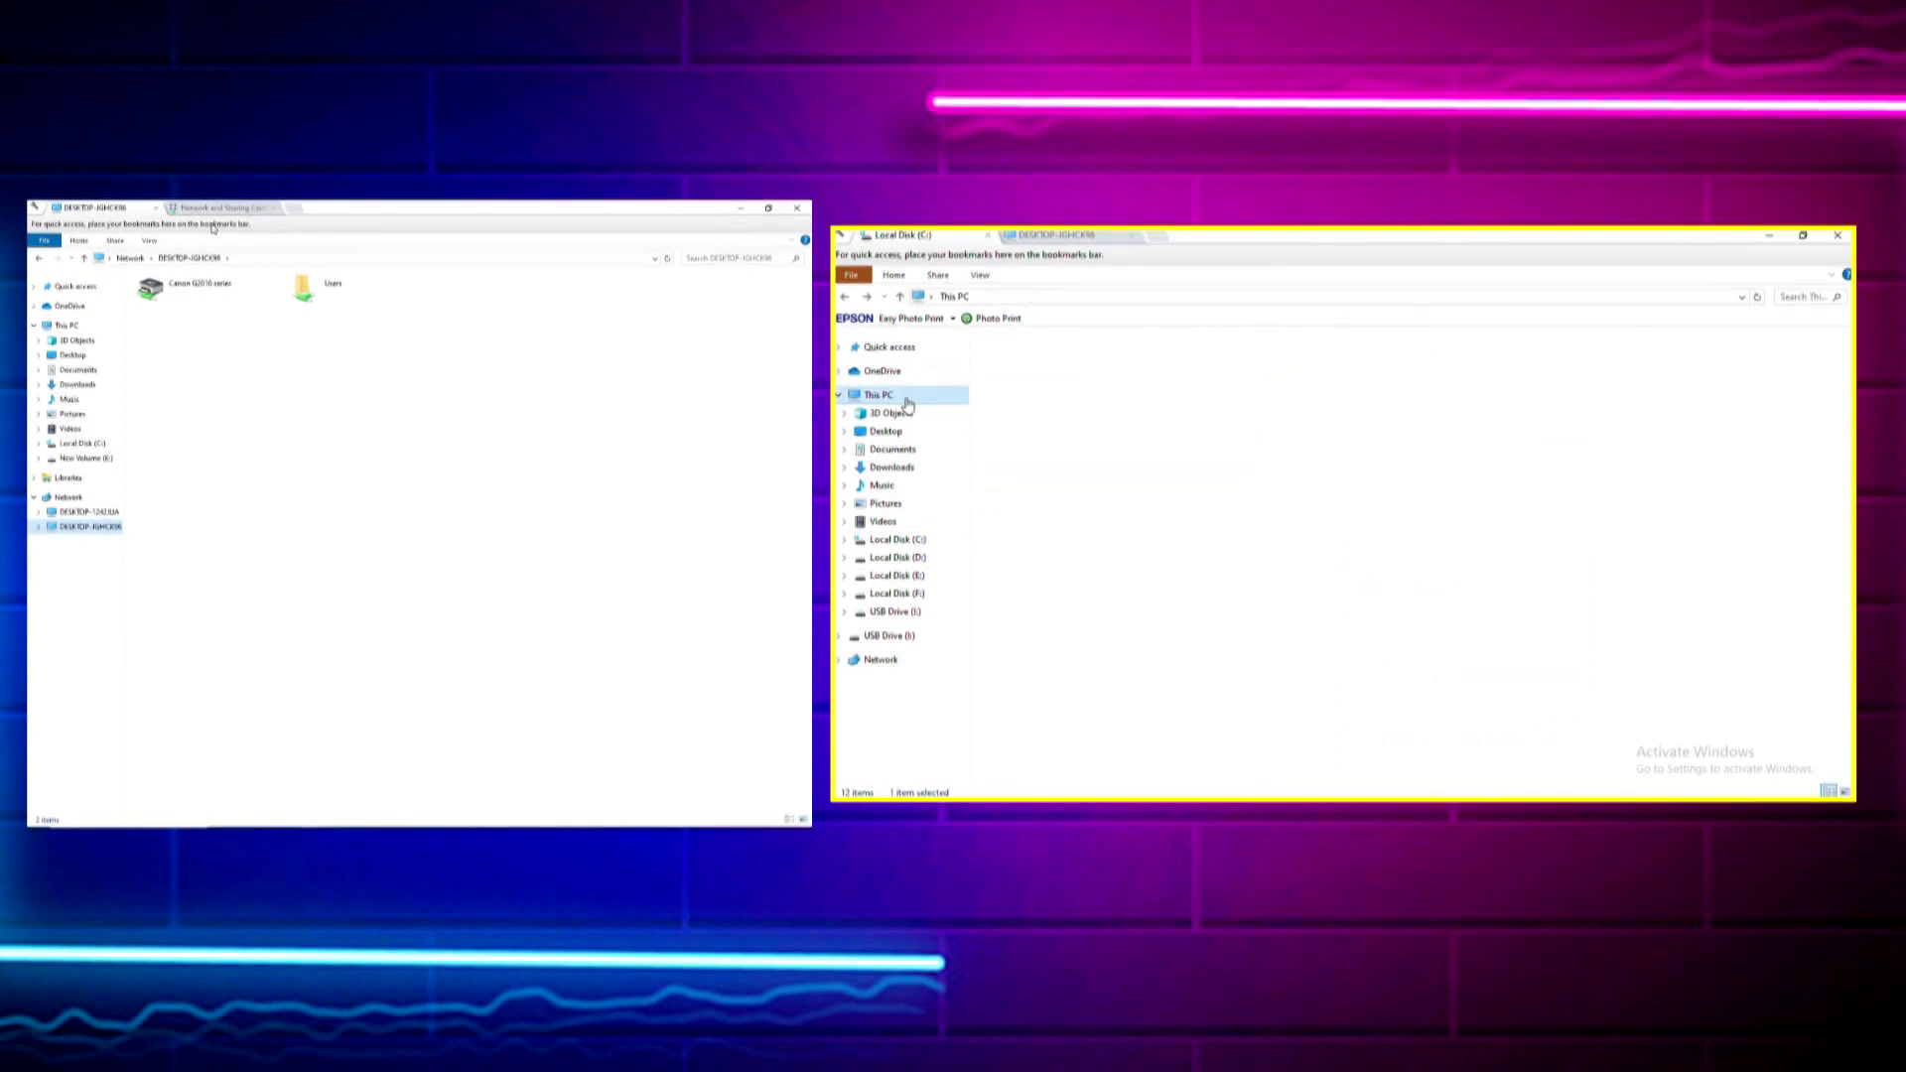
left_click(883, 659)
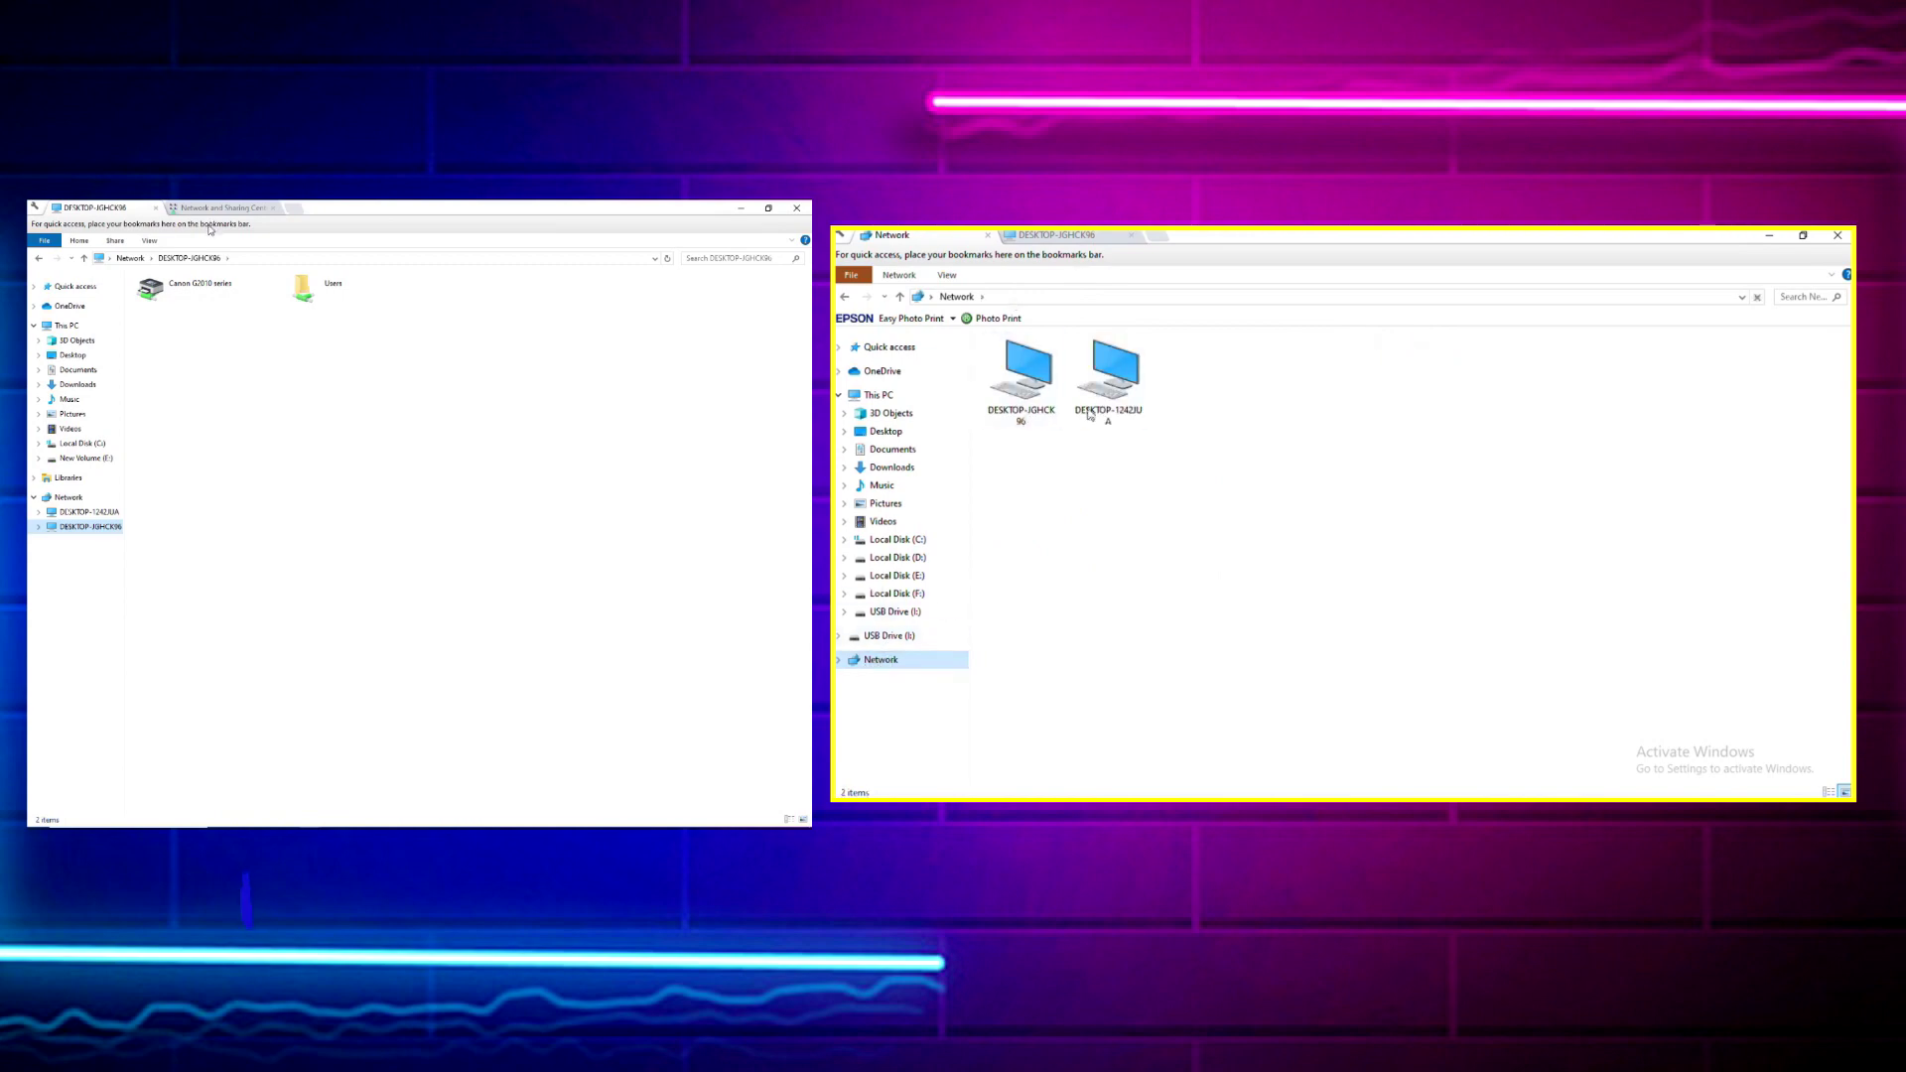
double_click(1034, 380)
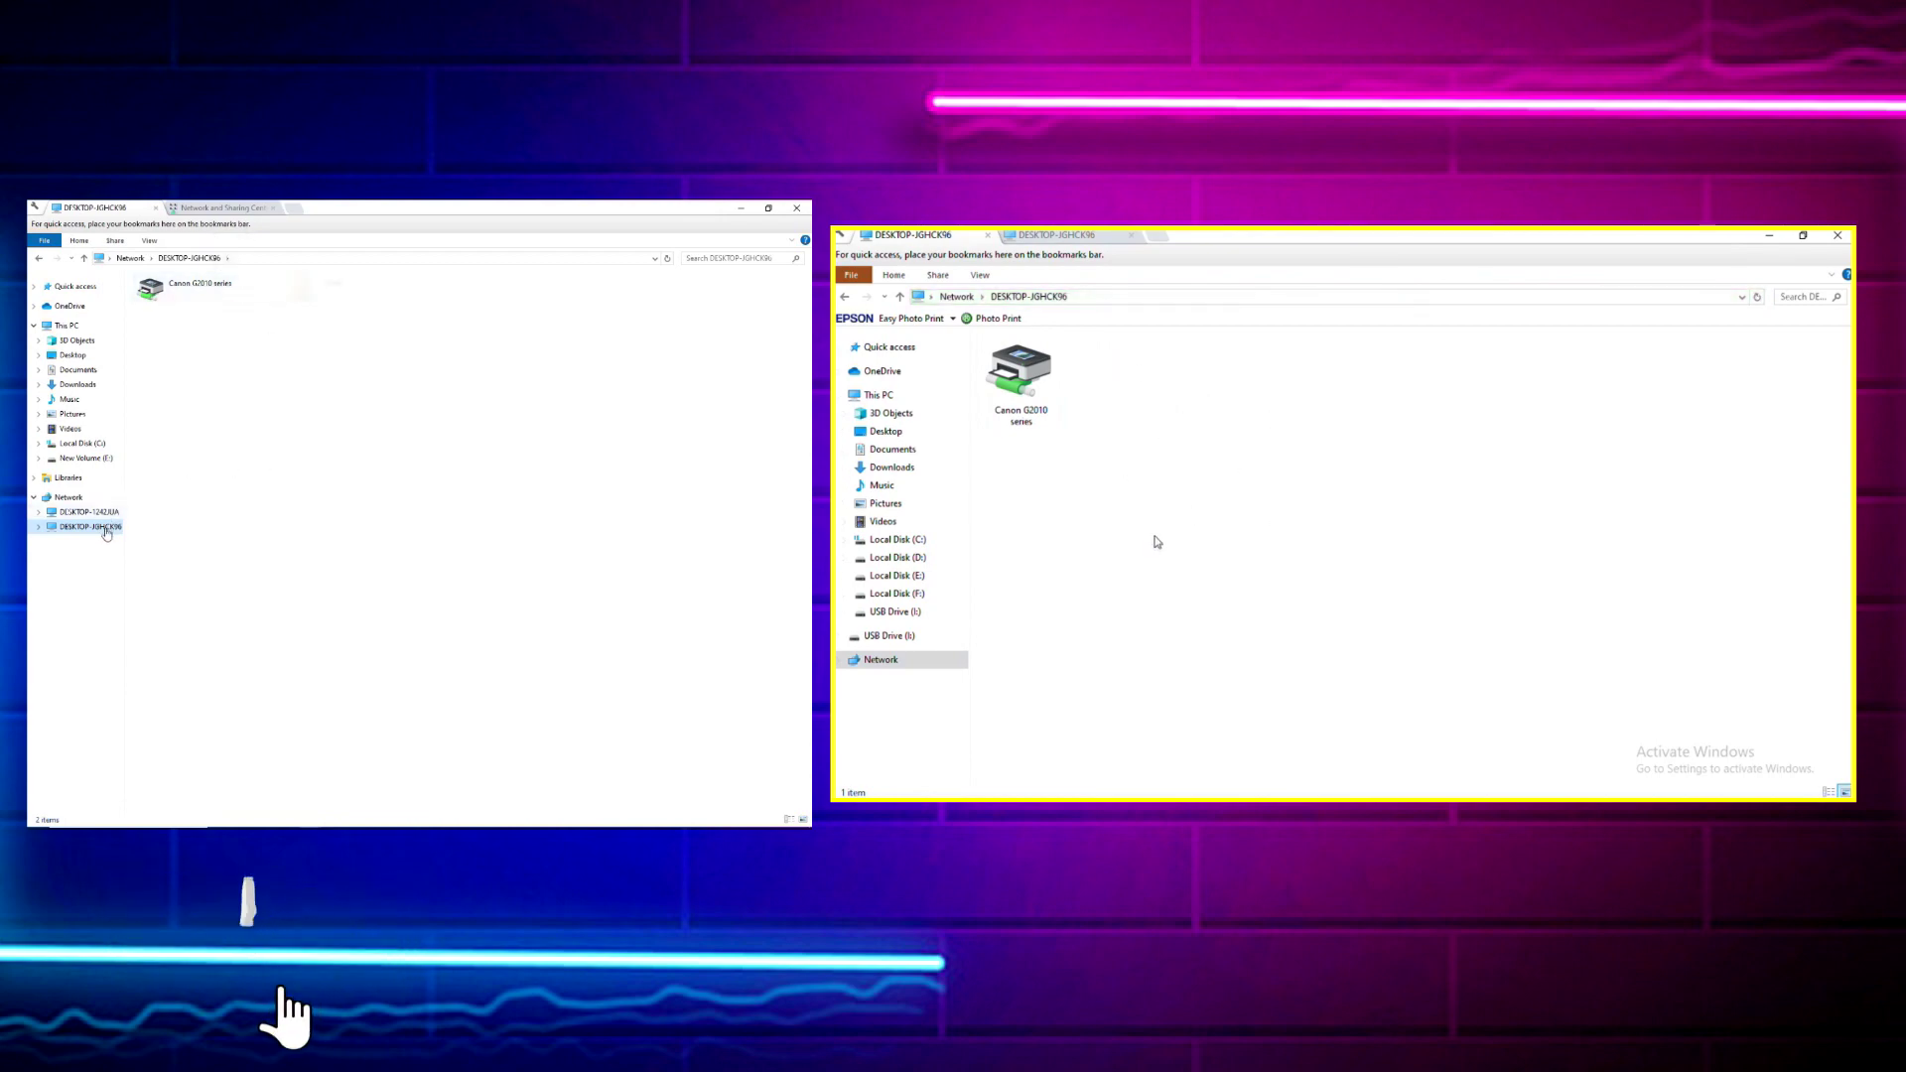
right_click(236, 426)
left_click(282, 478)
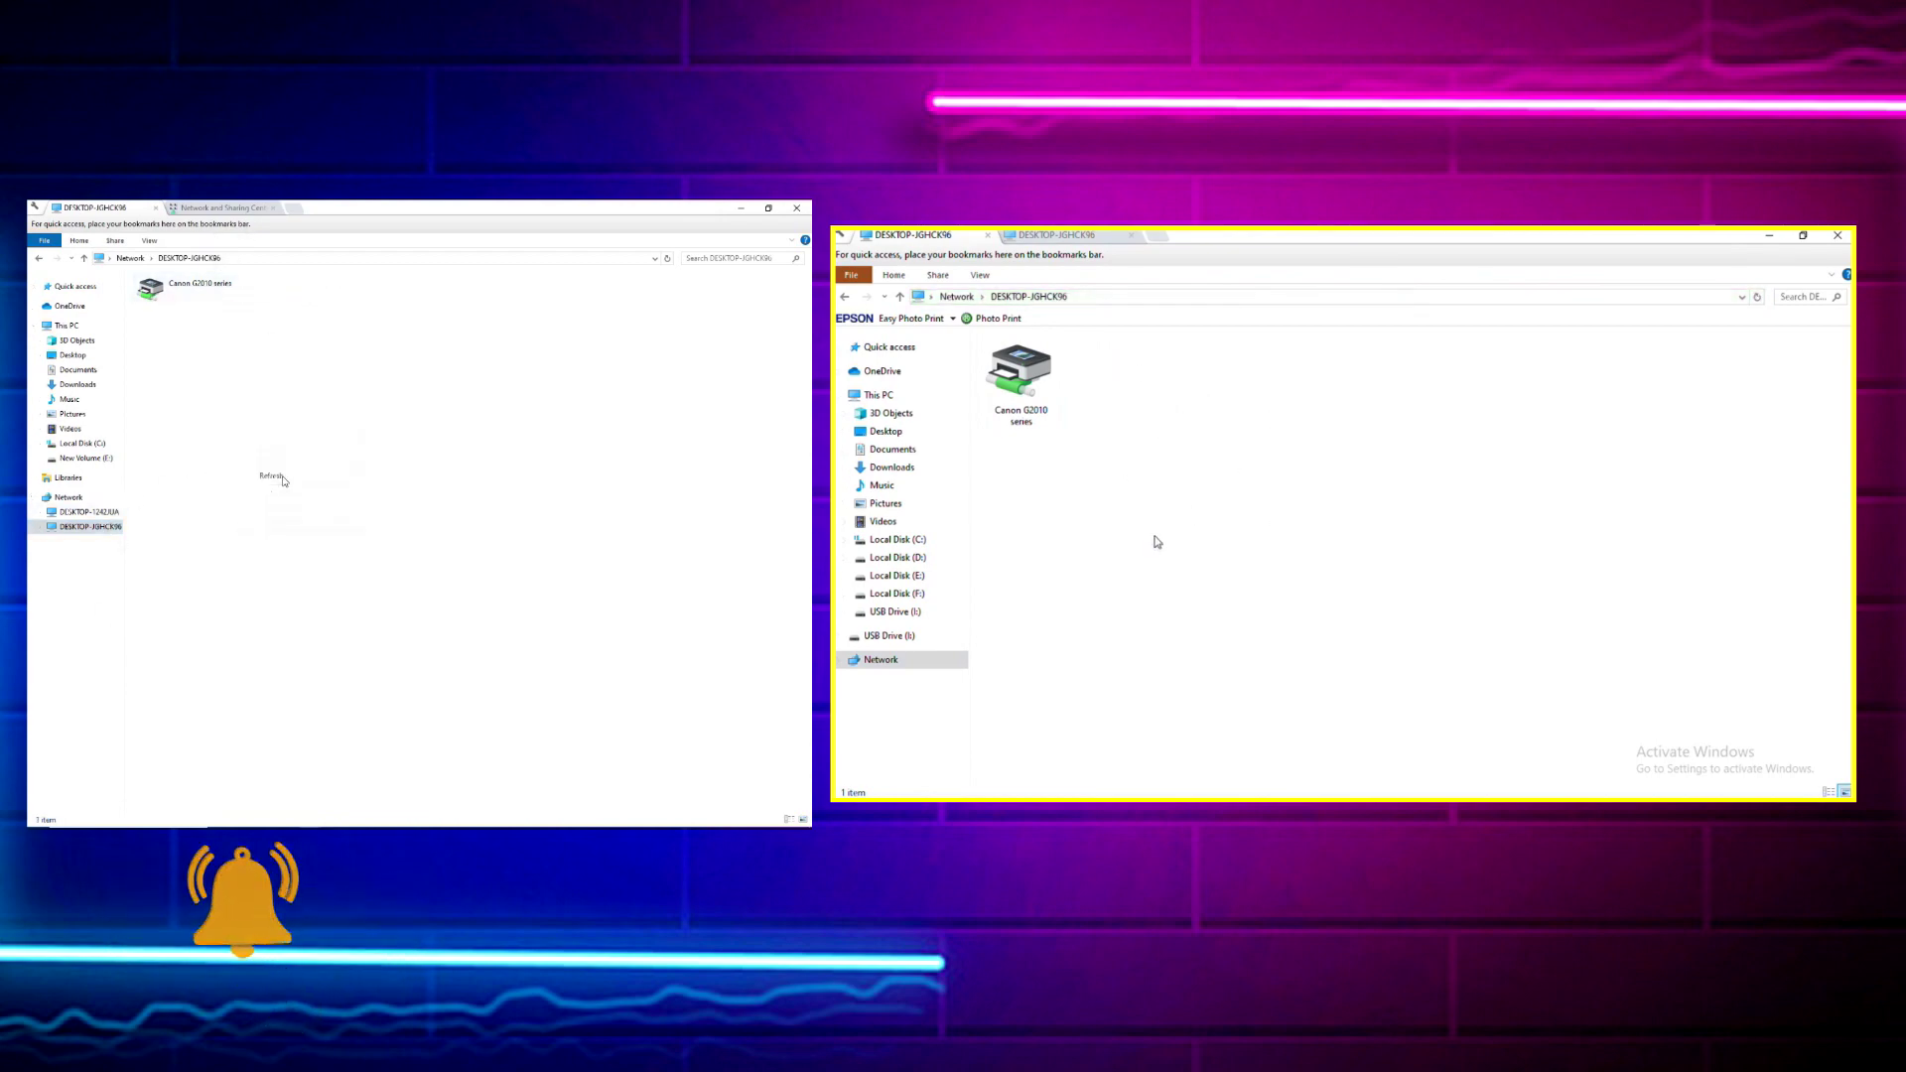
right_click(327, 410)
left_click(233, 319)
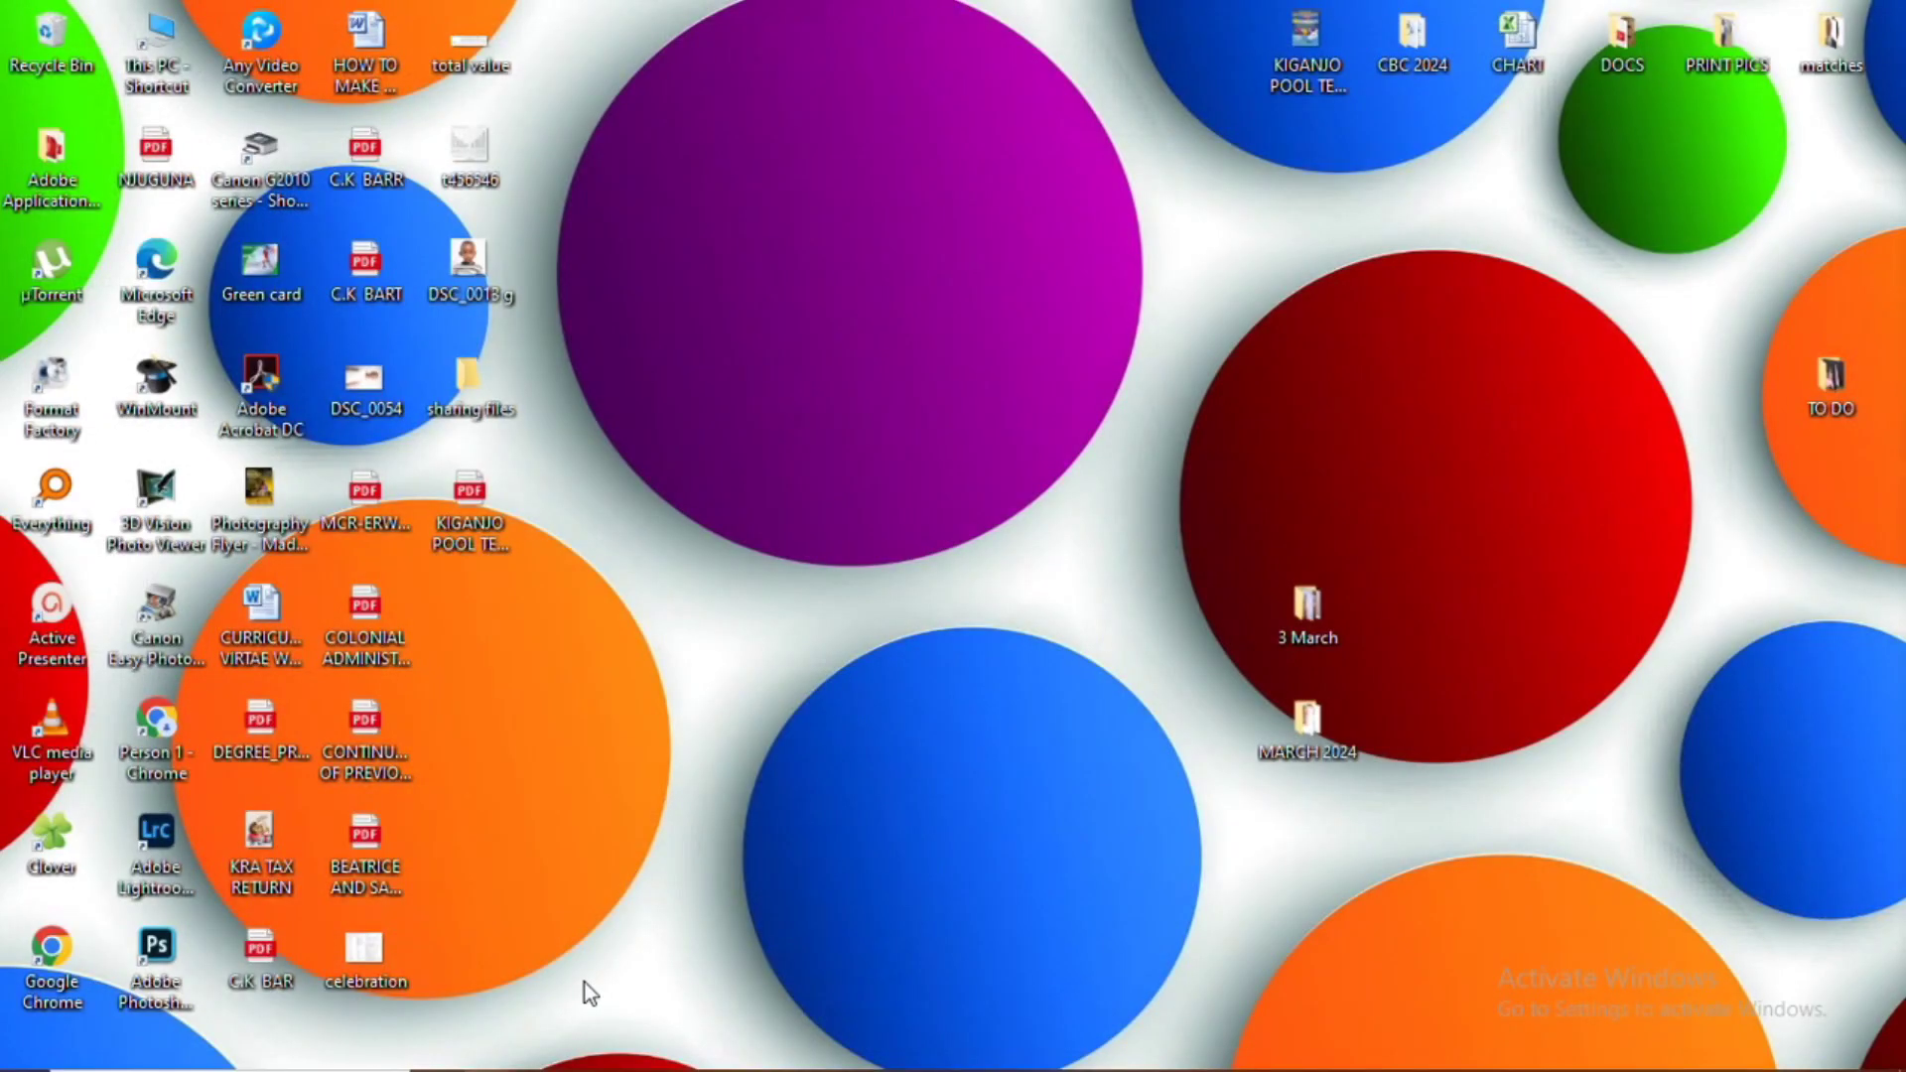
On the first computer, find the Control Panel through search and open its Network and Sharing Center
key("super")
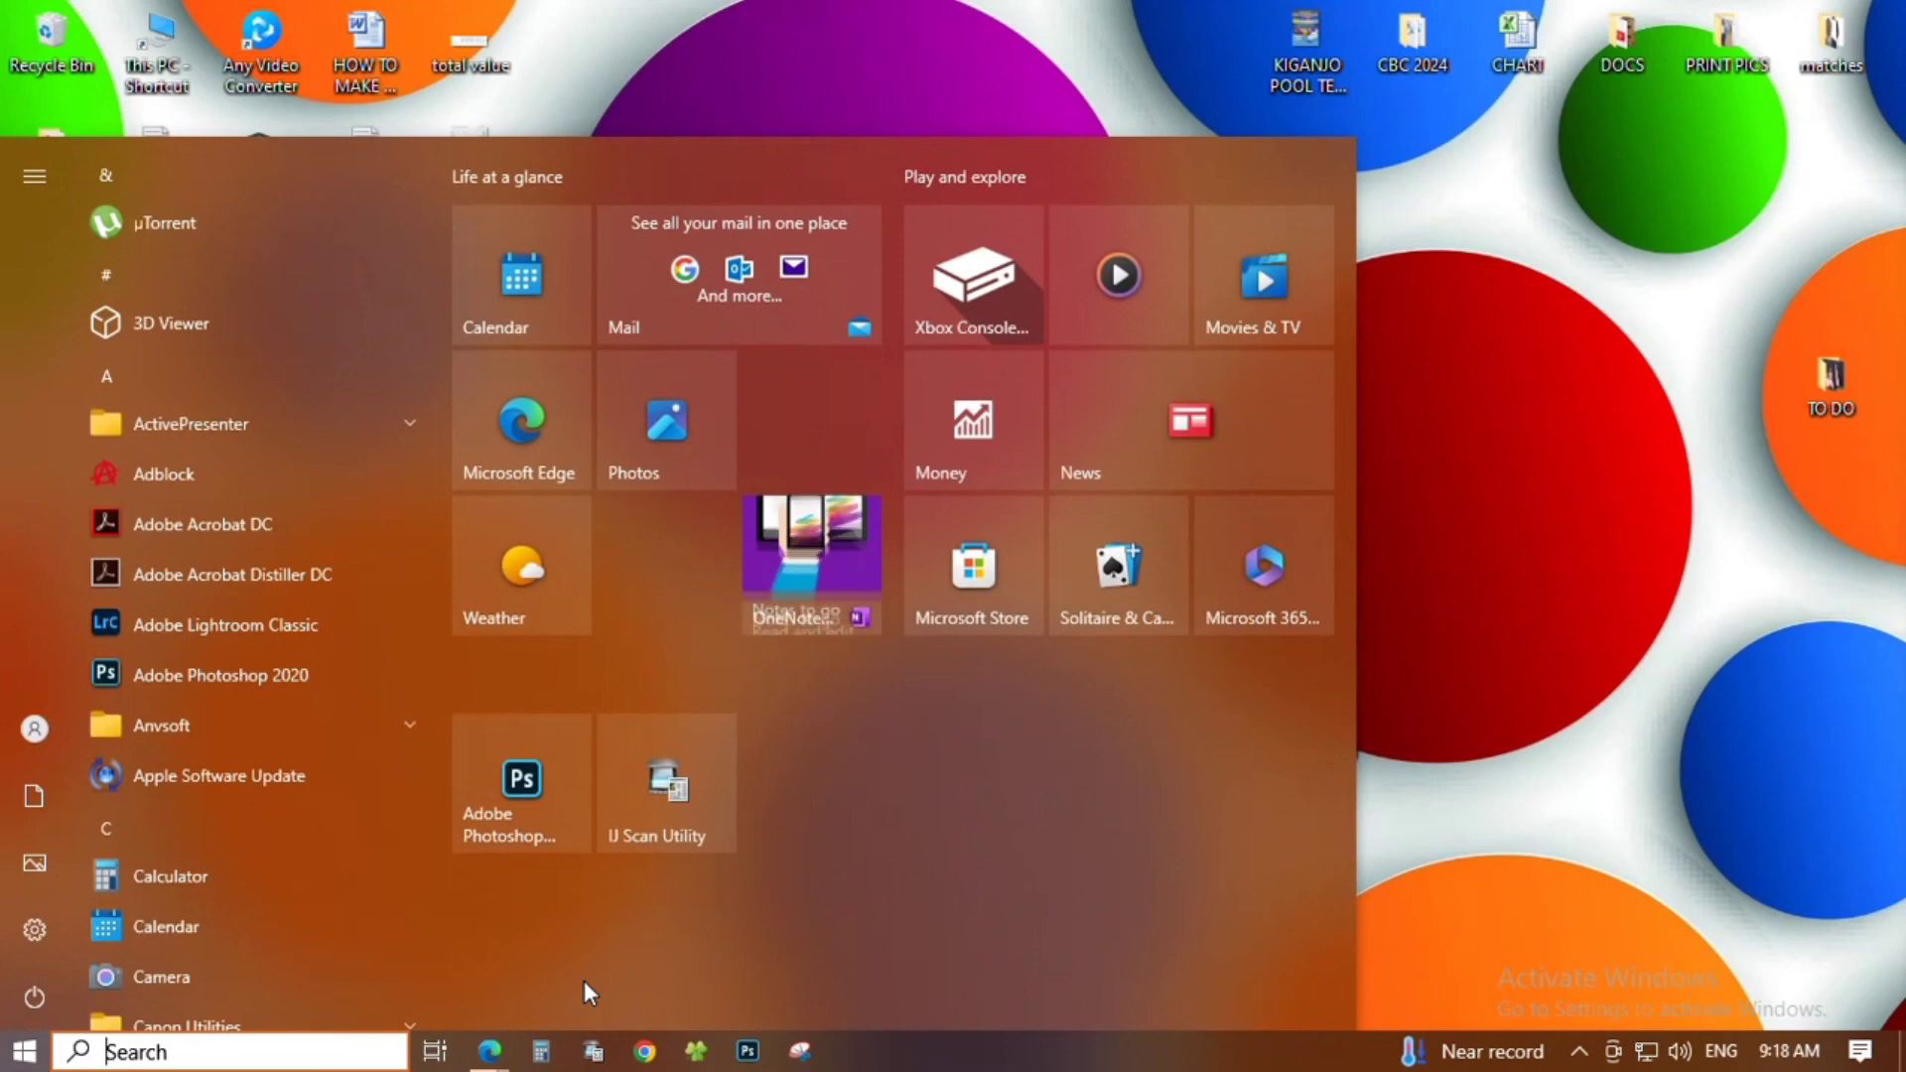
type("ontr")
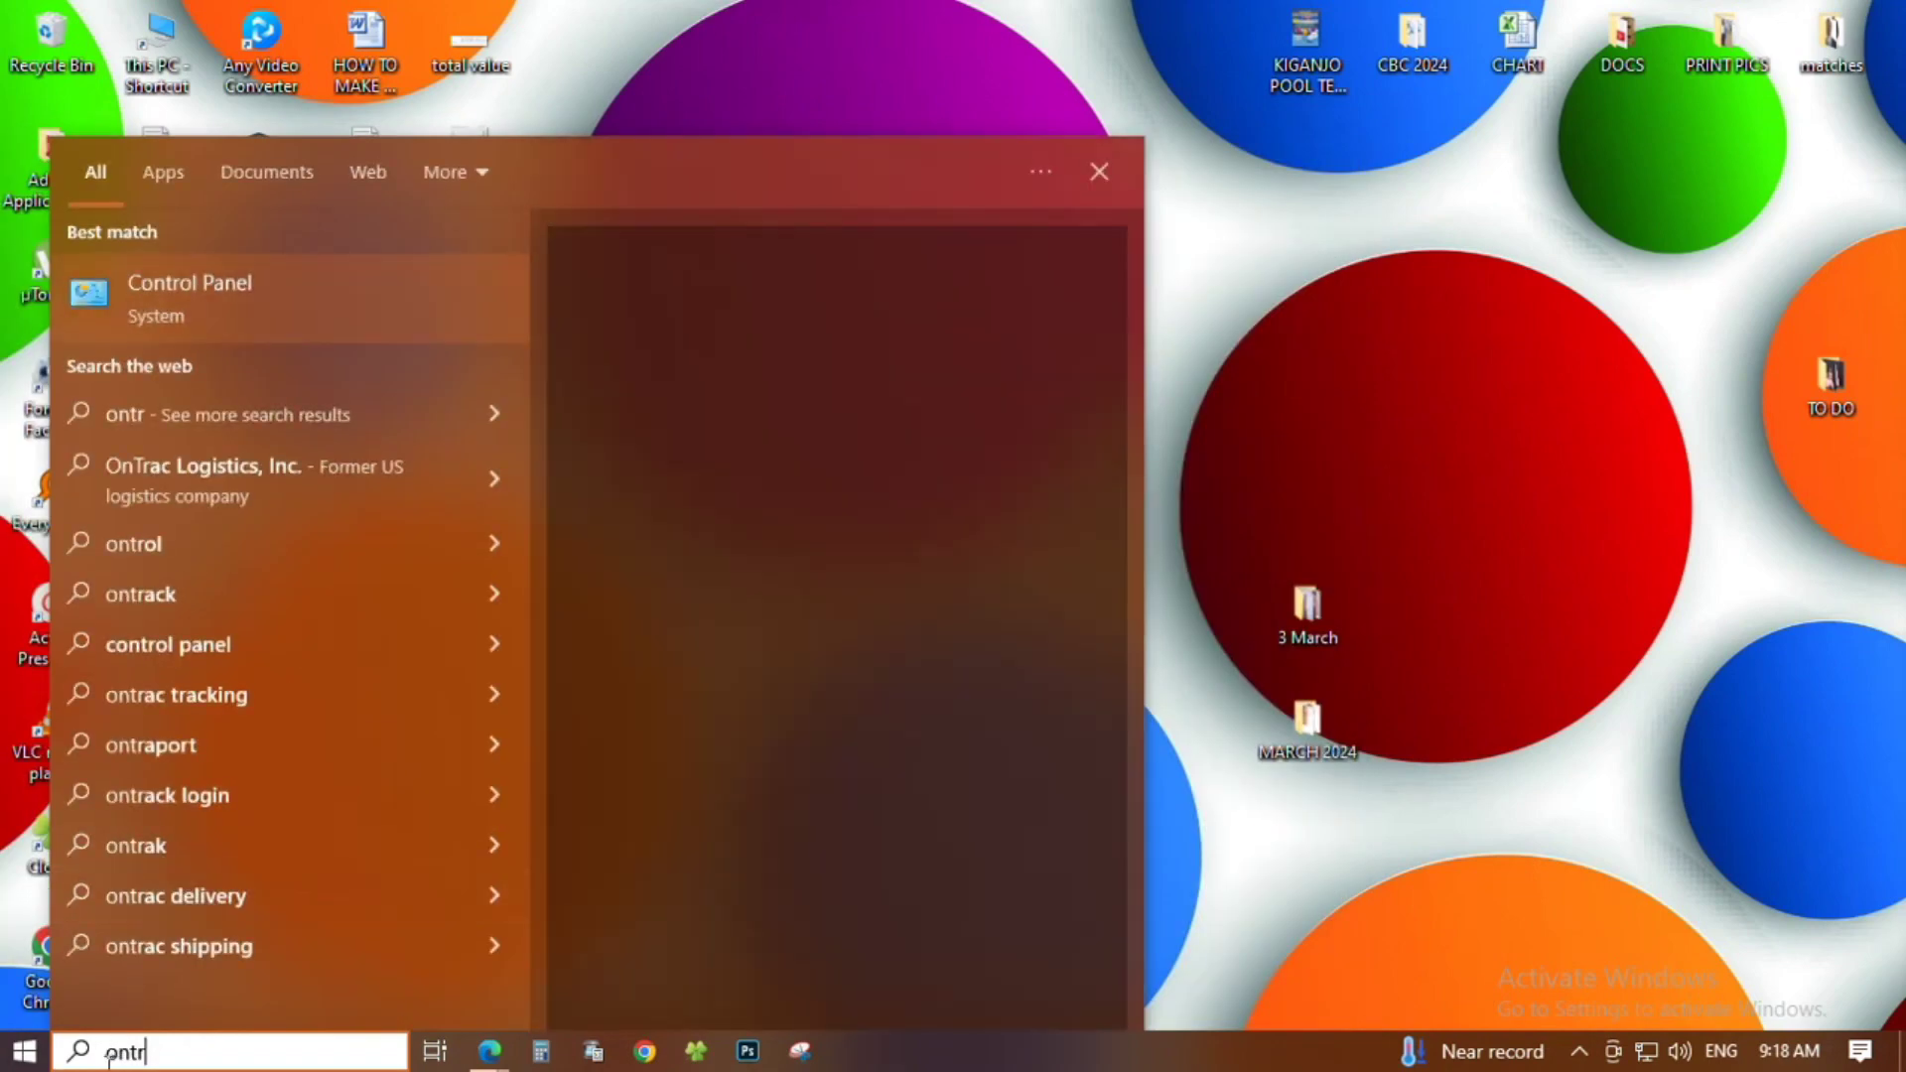
type("c")
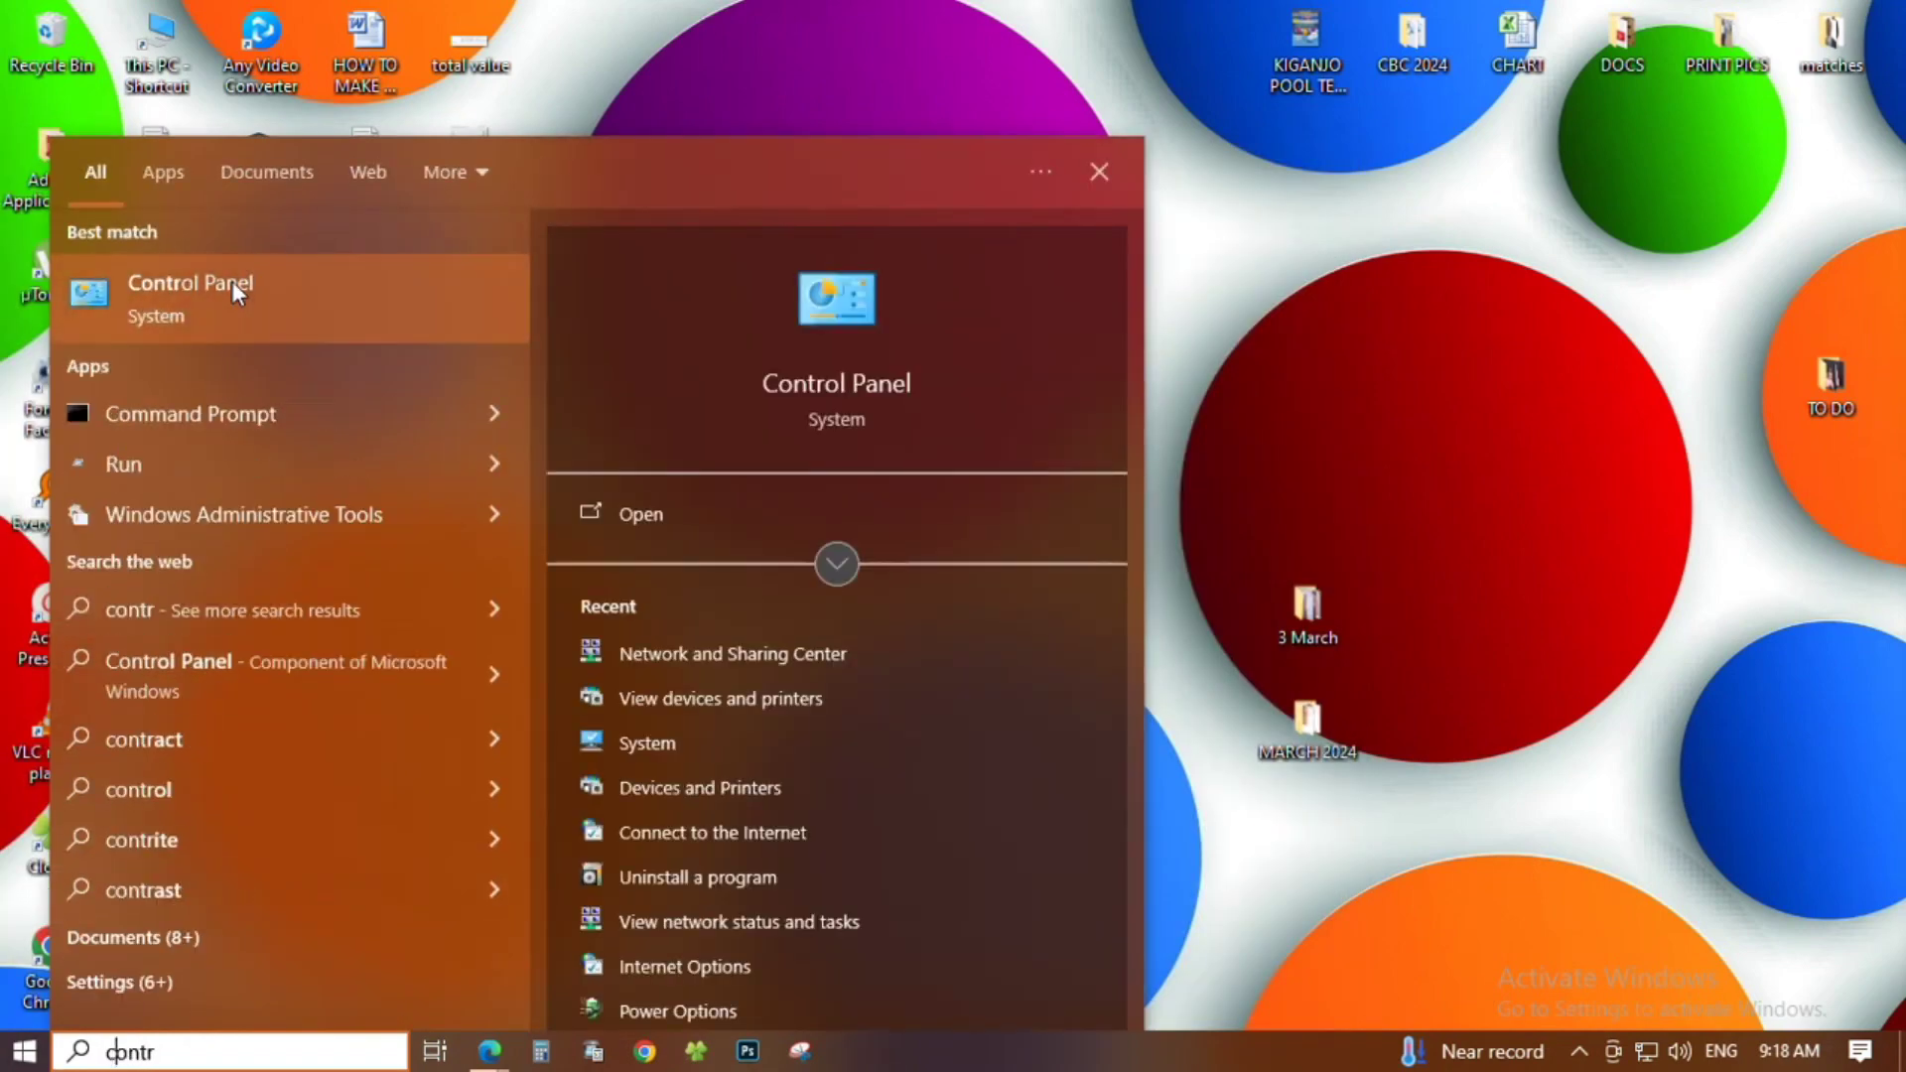
left_click(233, 282)
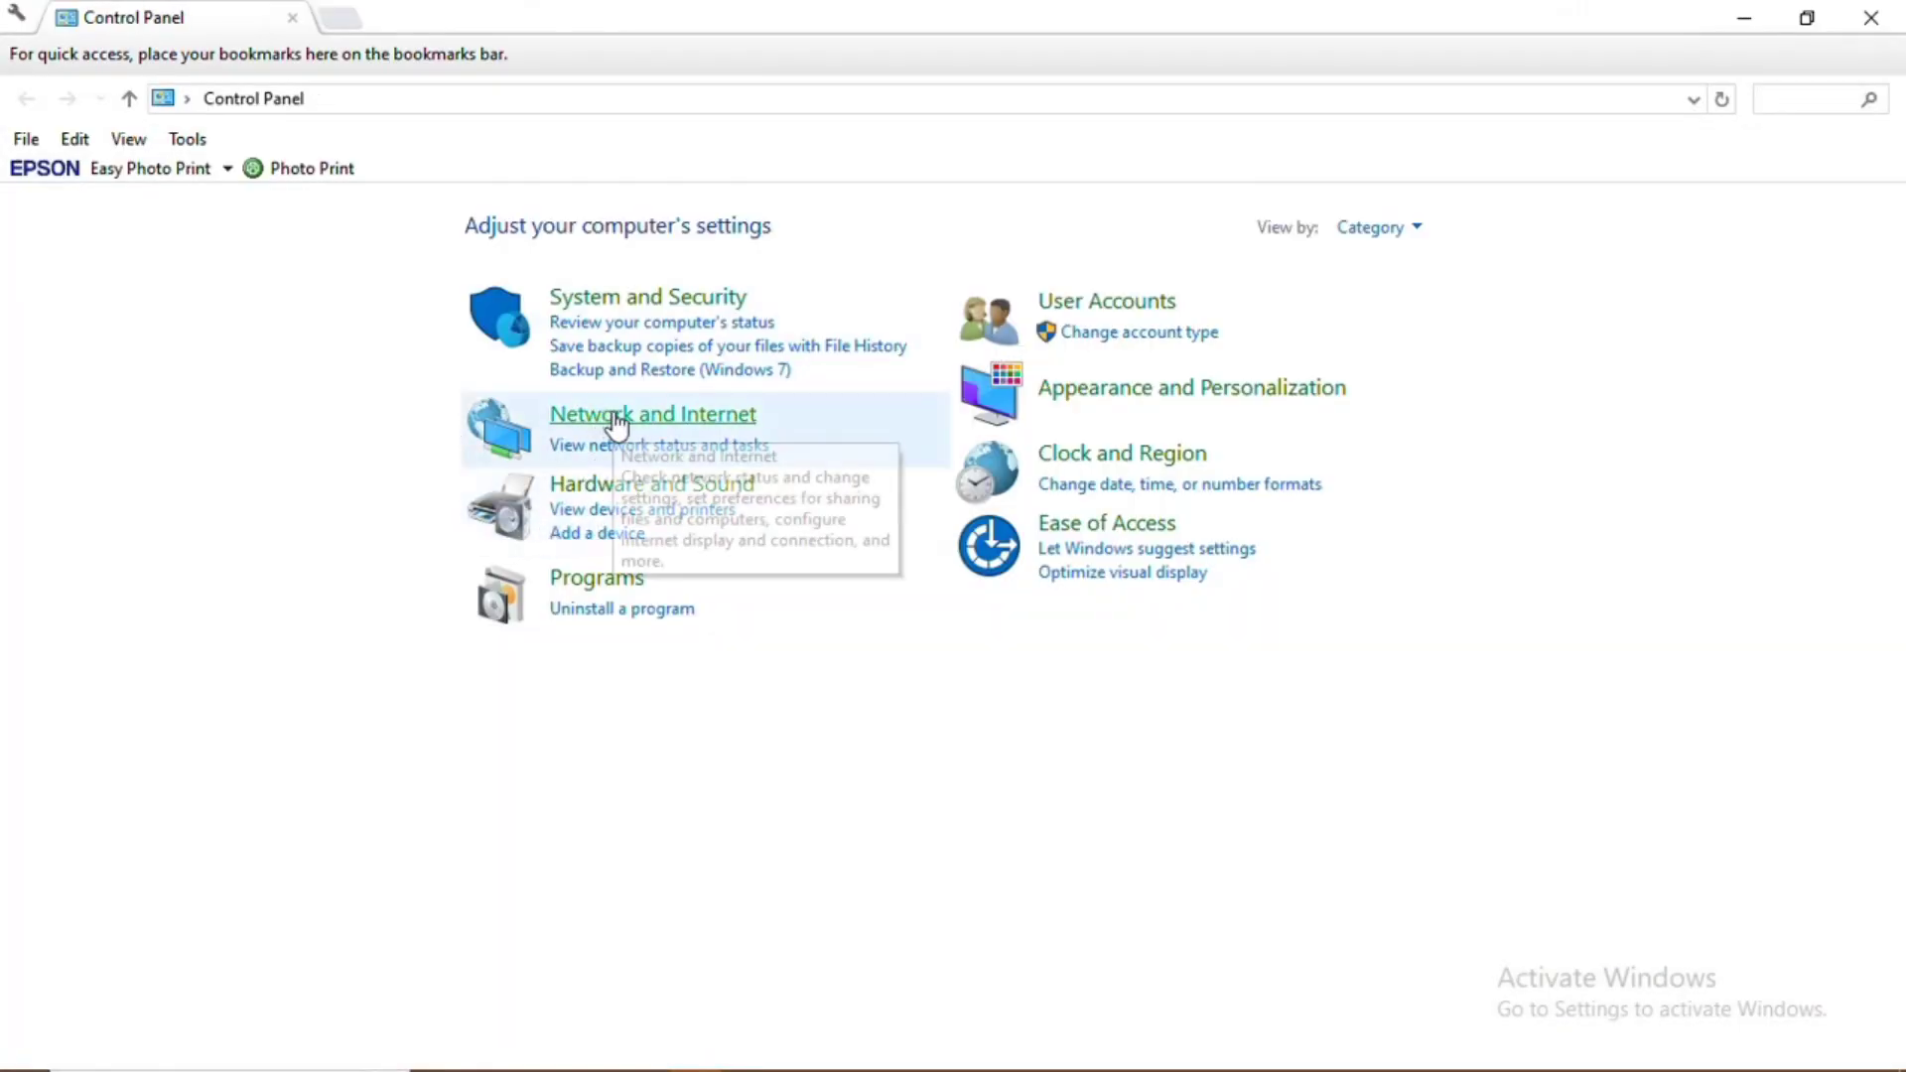
left_click(621, 417)
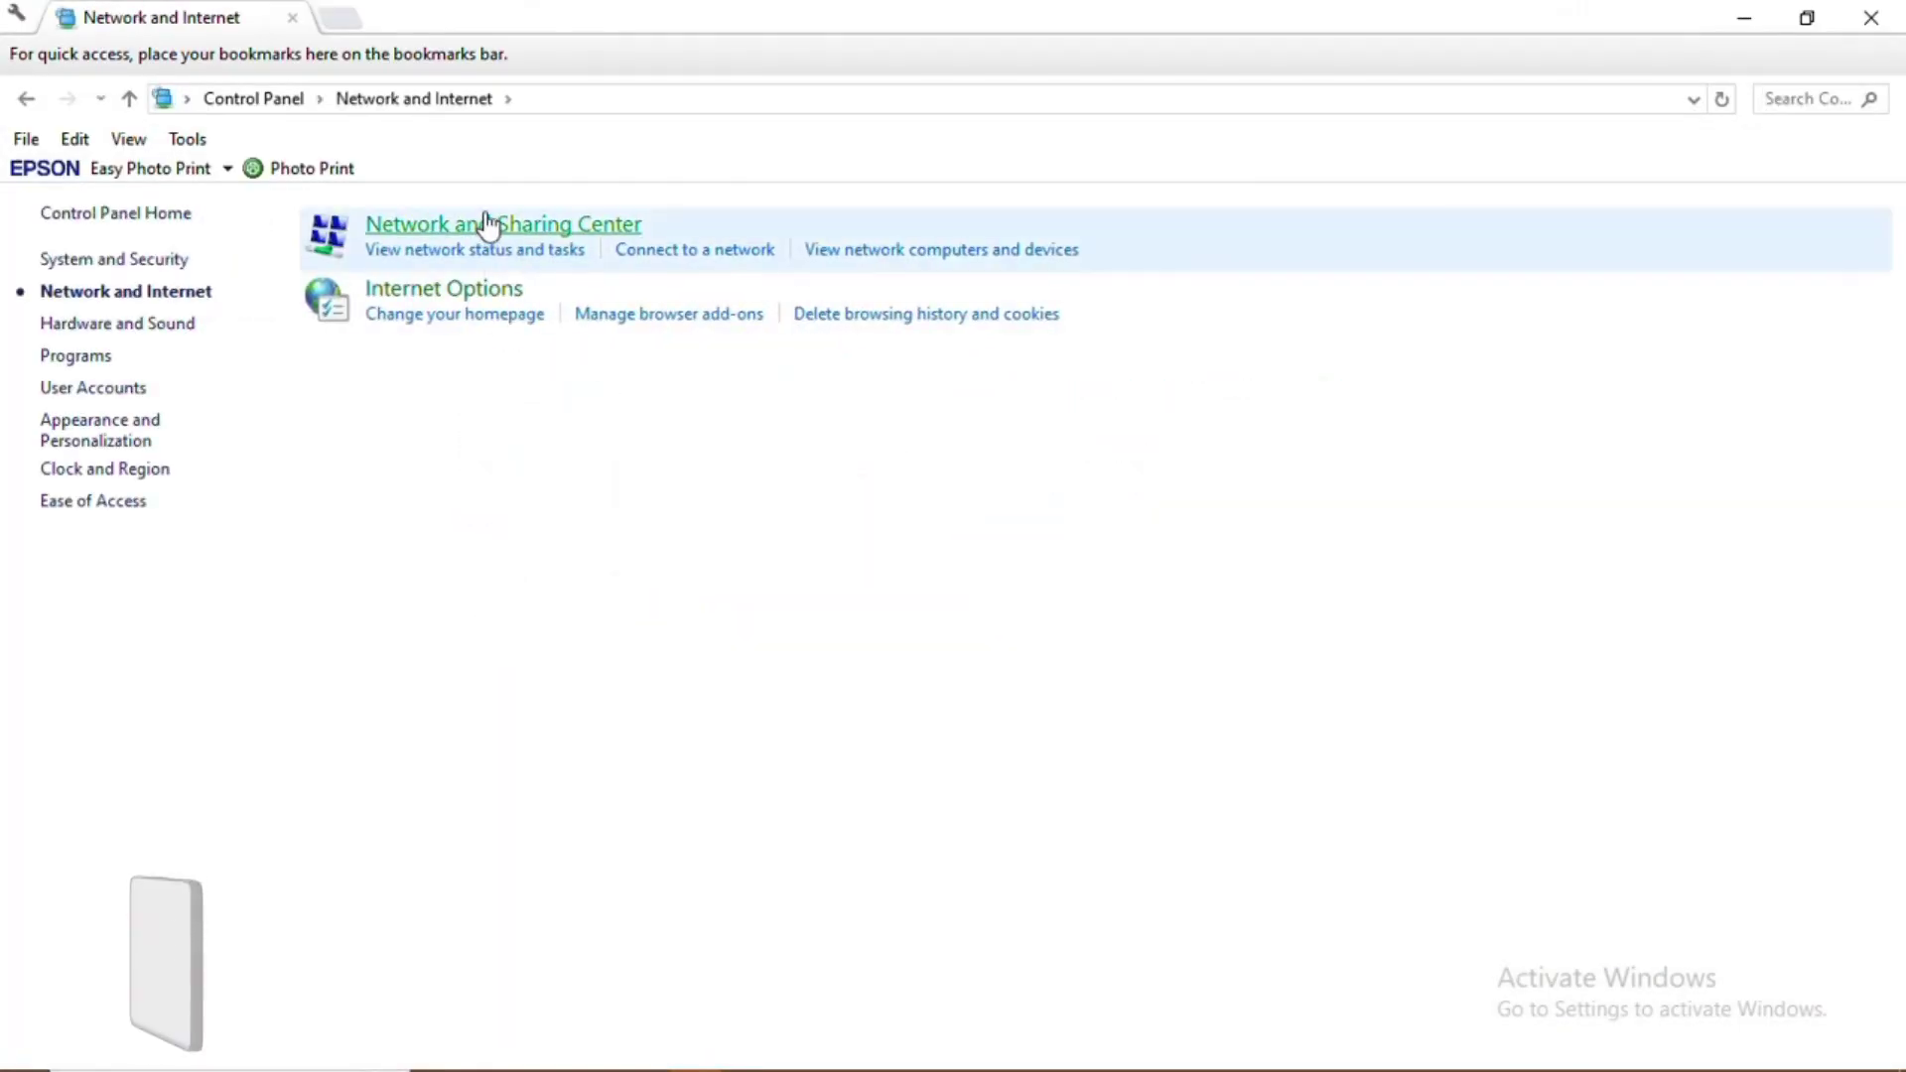
left_click(489, 224)
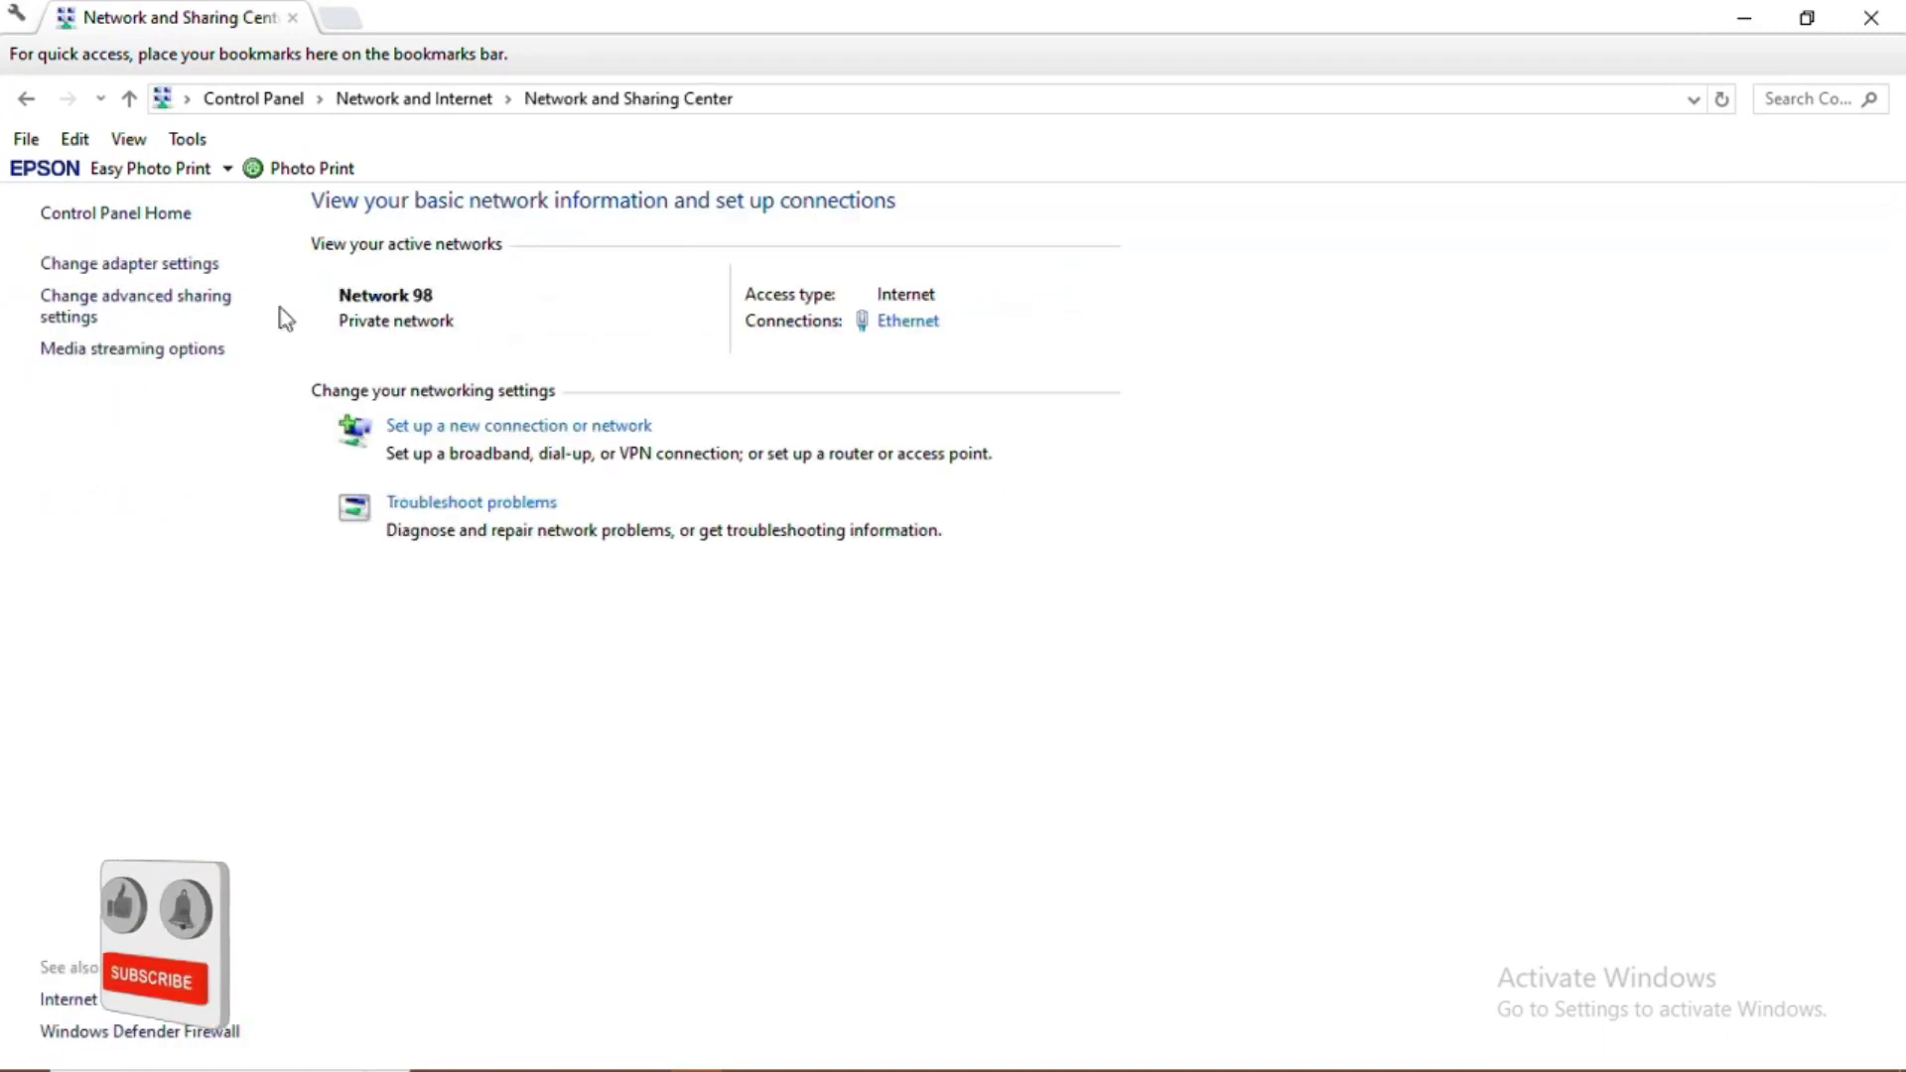
Turn off network discovery for the private profile in the advanced sharing settings and save the changes
left_click(125, 307)
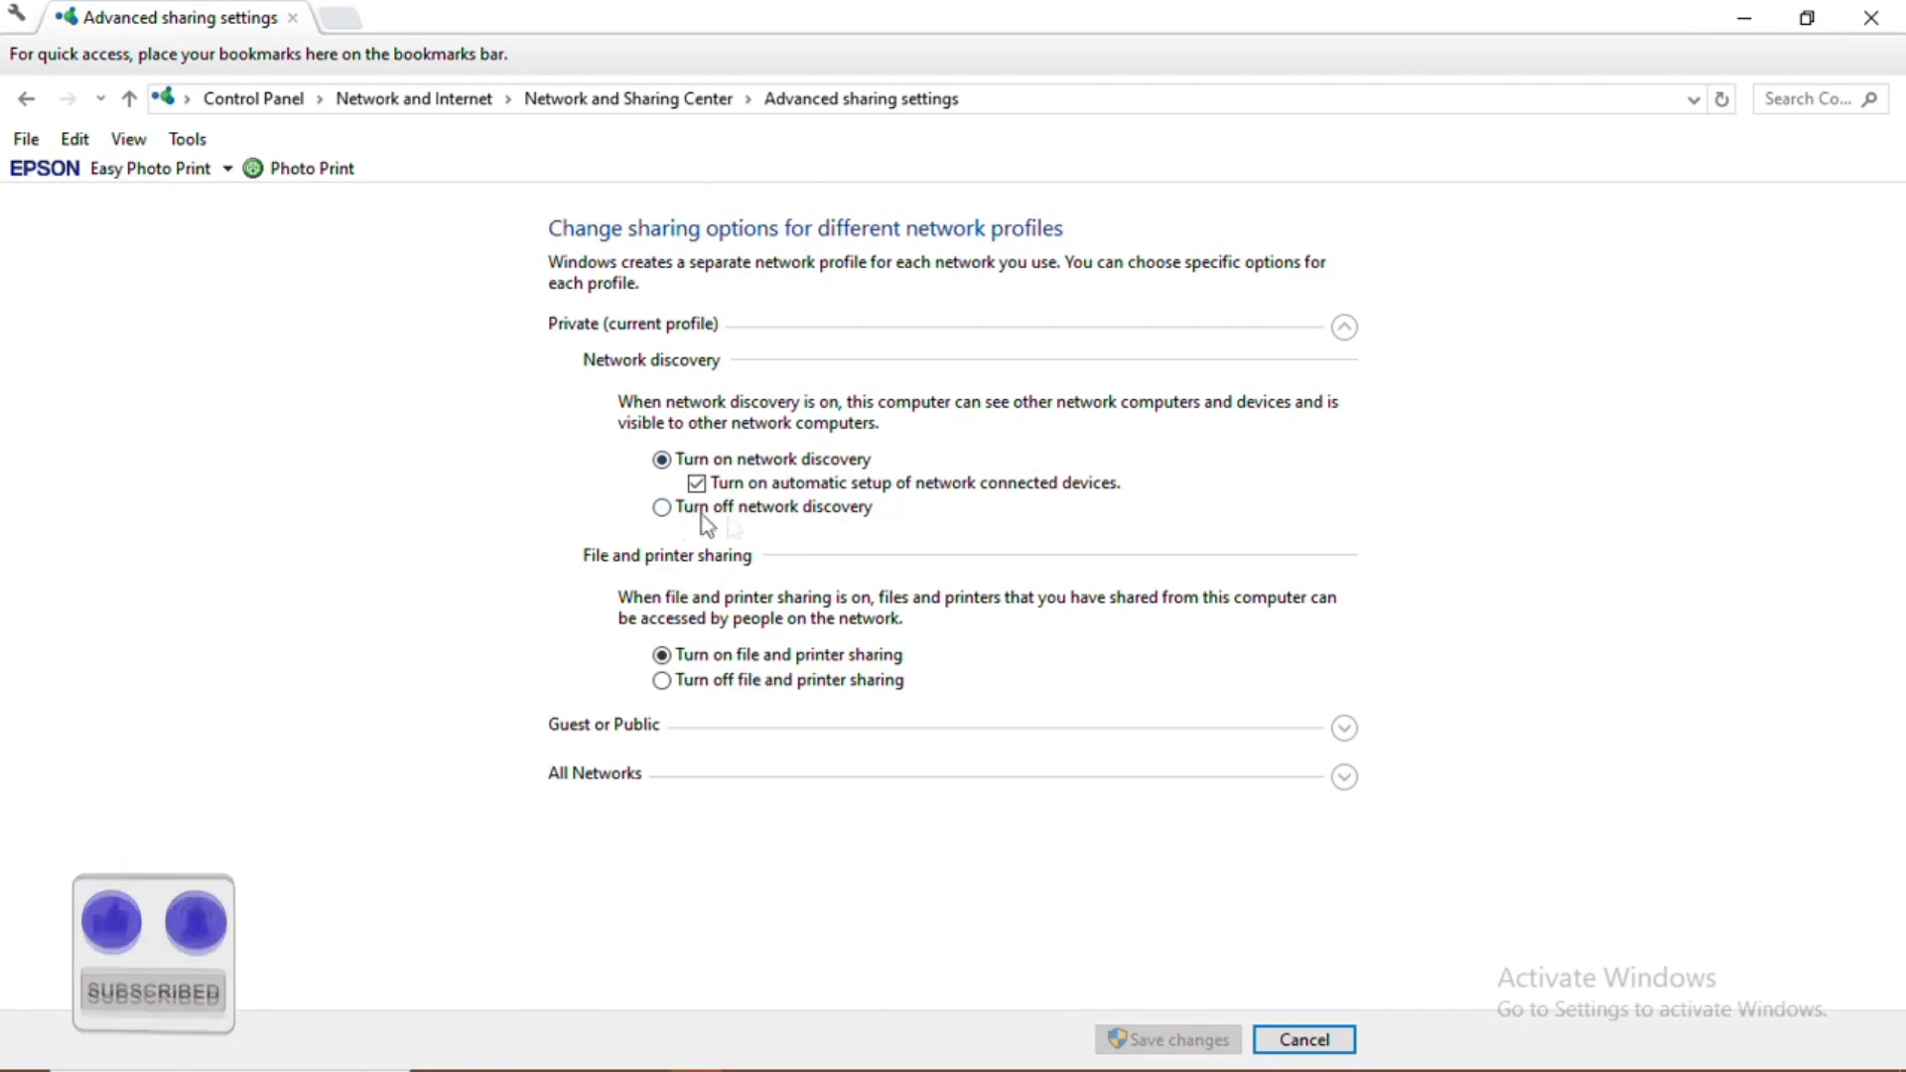
left_click(662, 508)
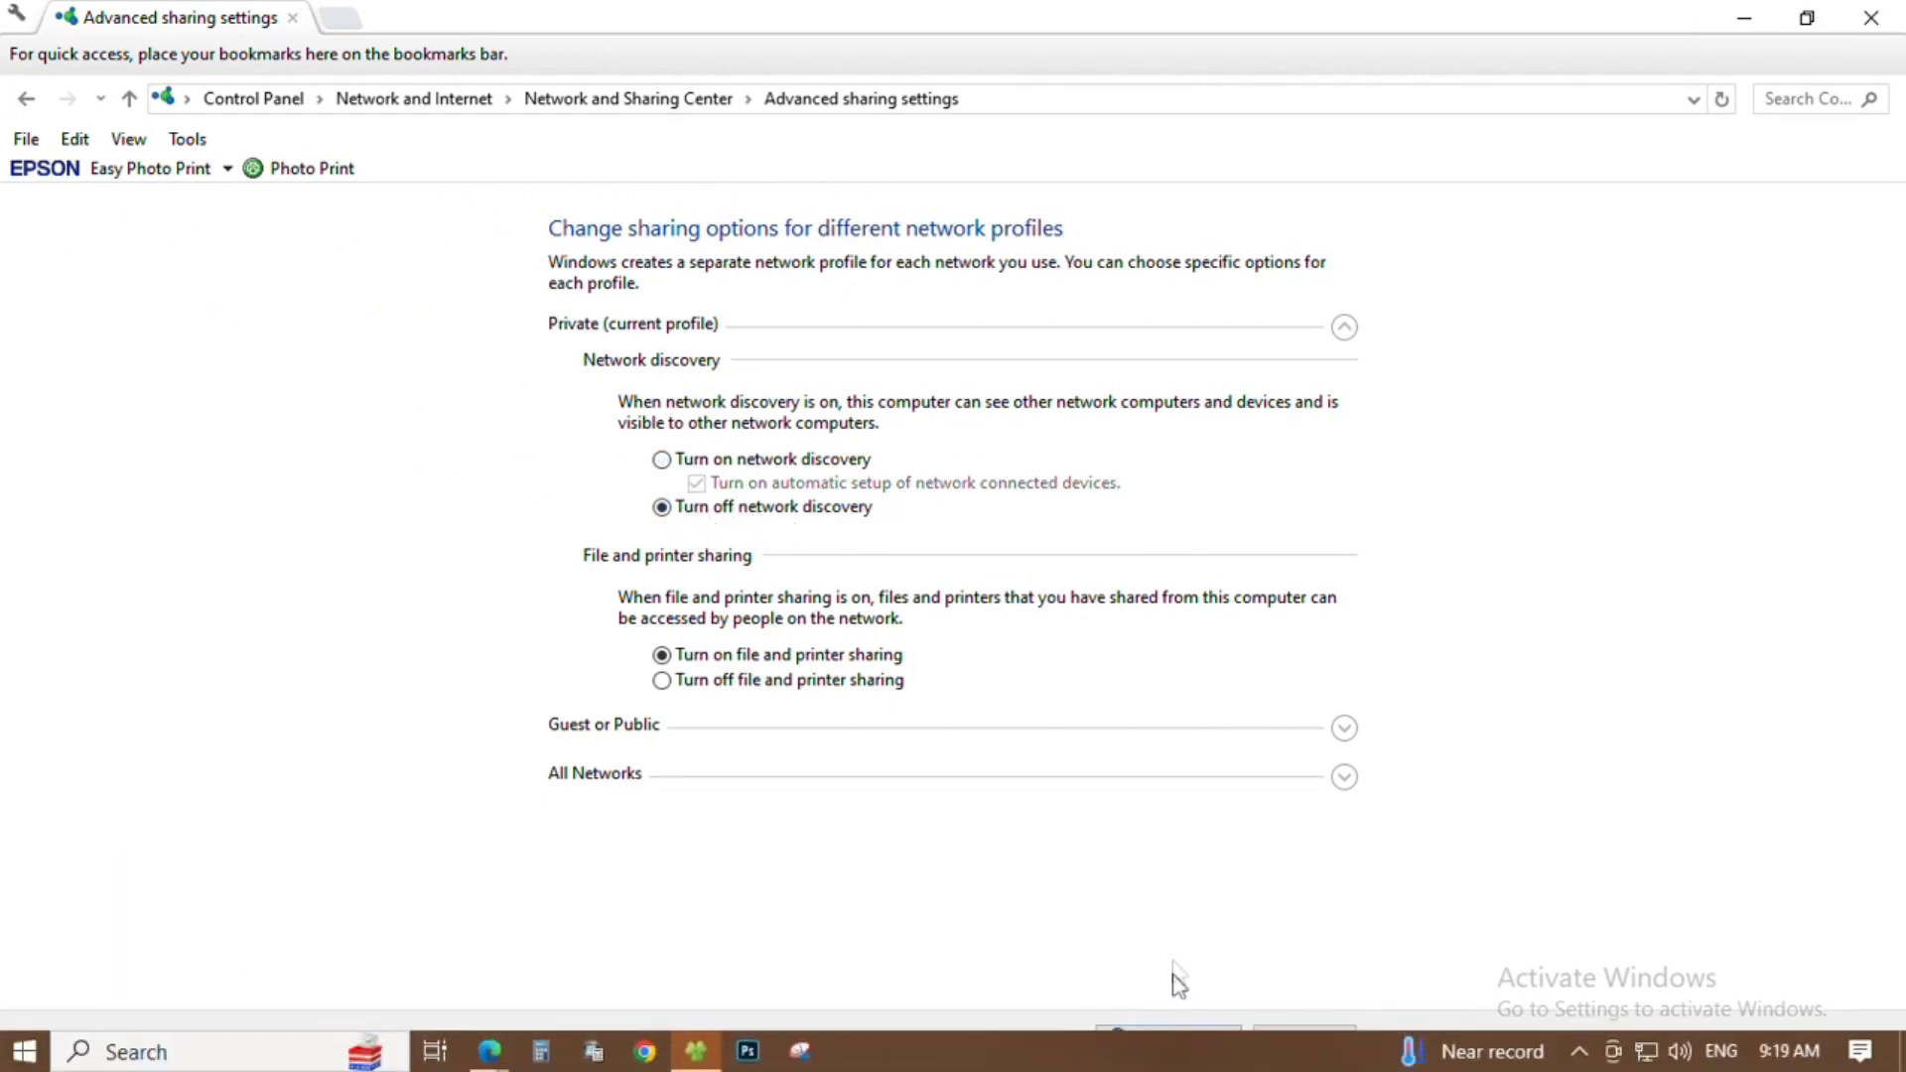
left_click(1171, 1039)
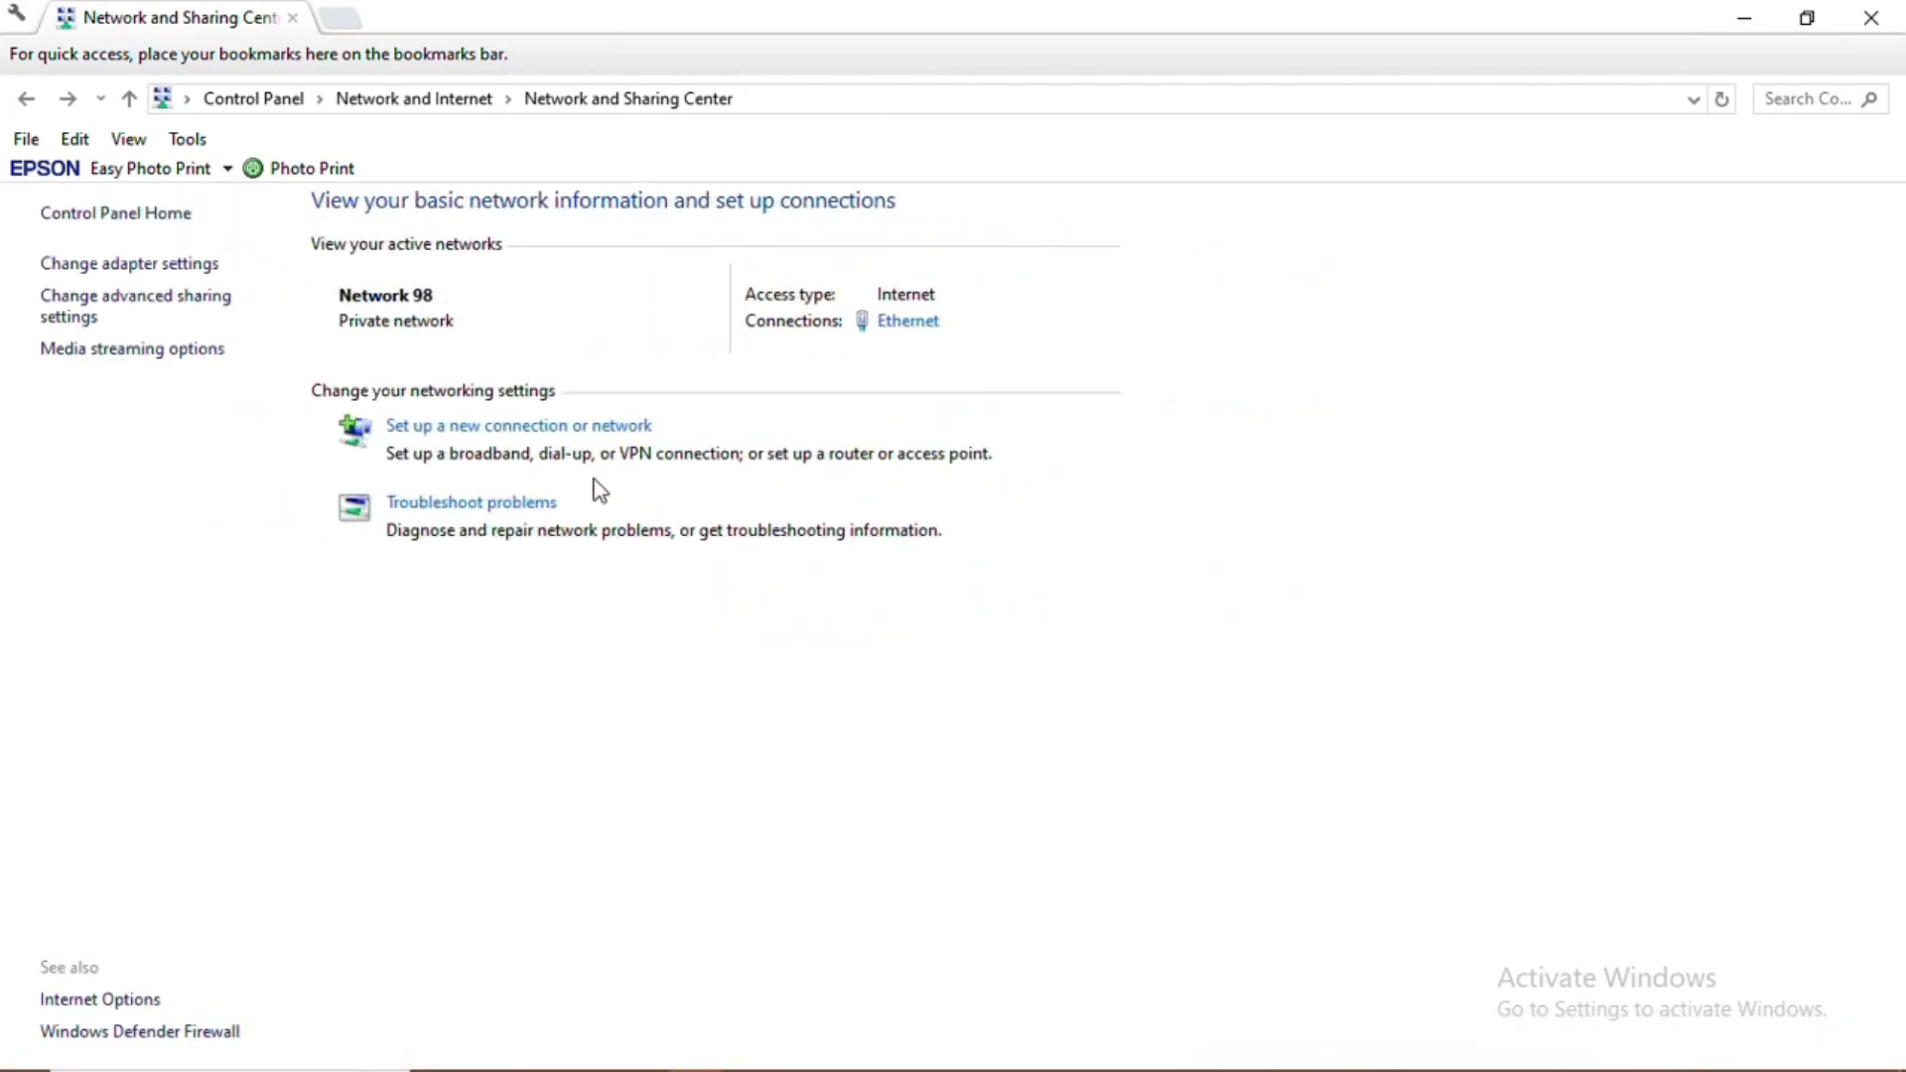
Check the Network location in a new Explorer tab and dismiss the message about network discovery
left_click(331, 23)
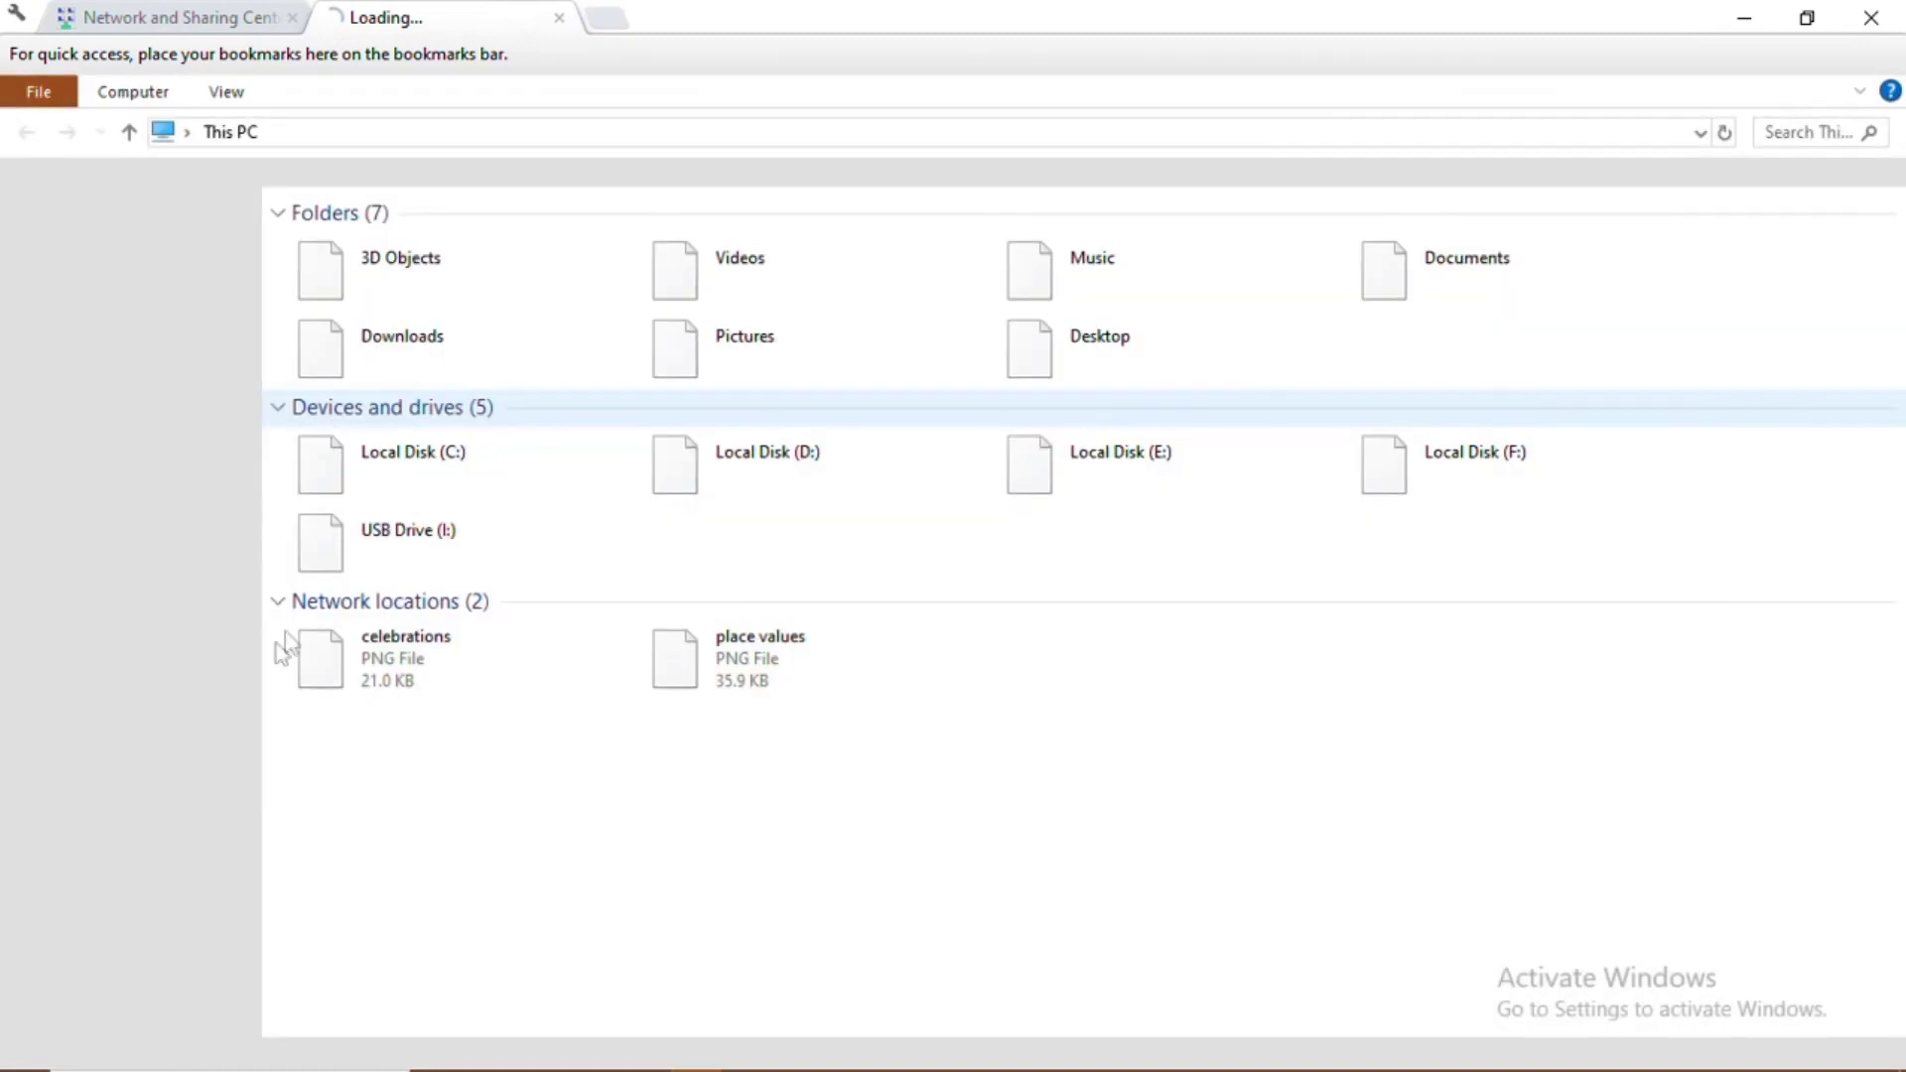
left_click(109, 814)
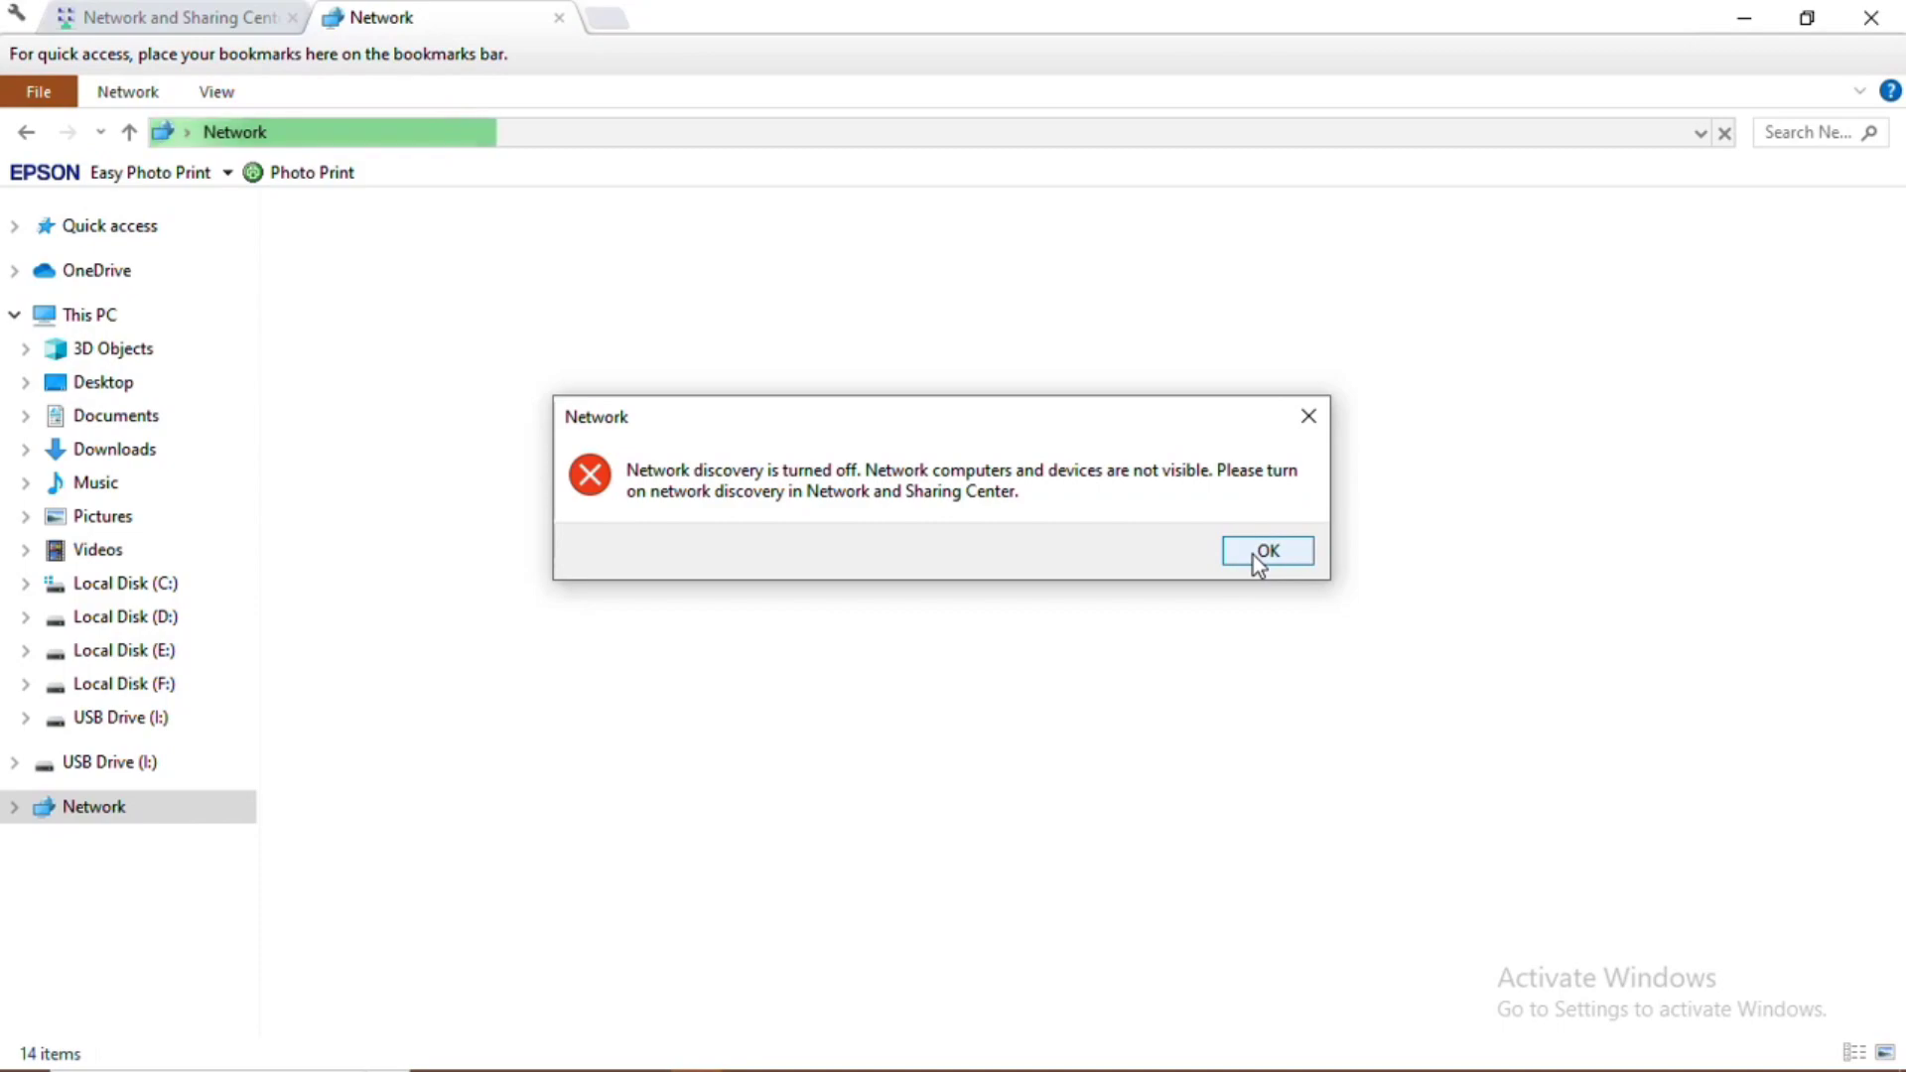
left_click(1252, 556)
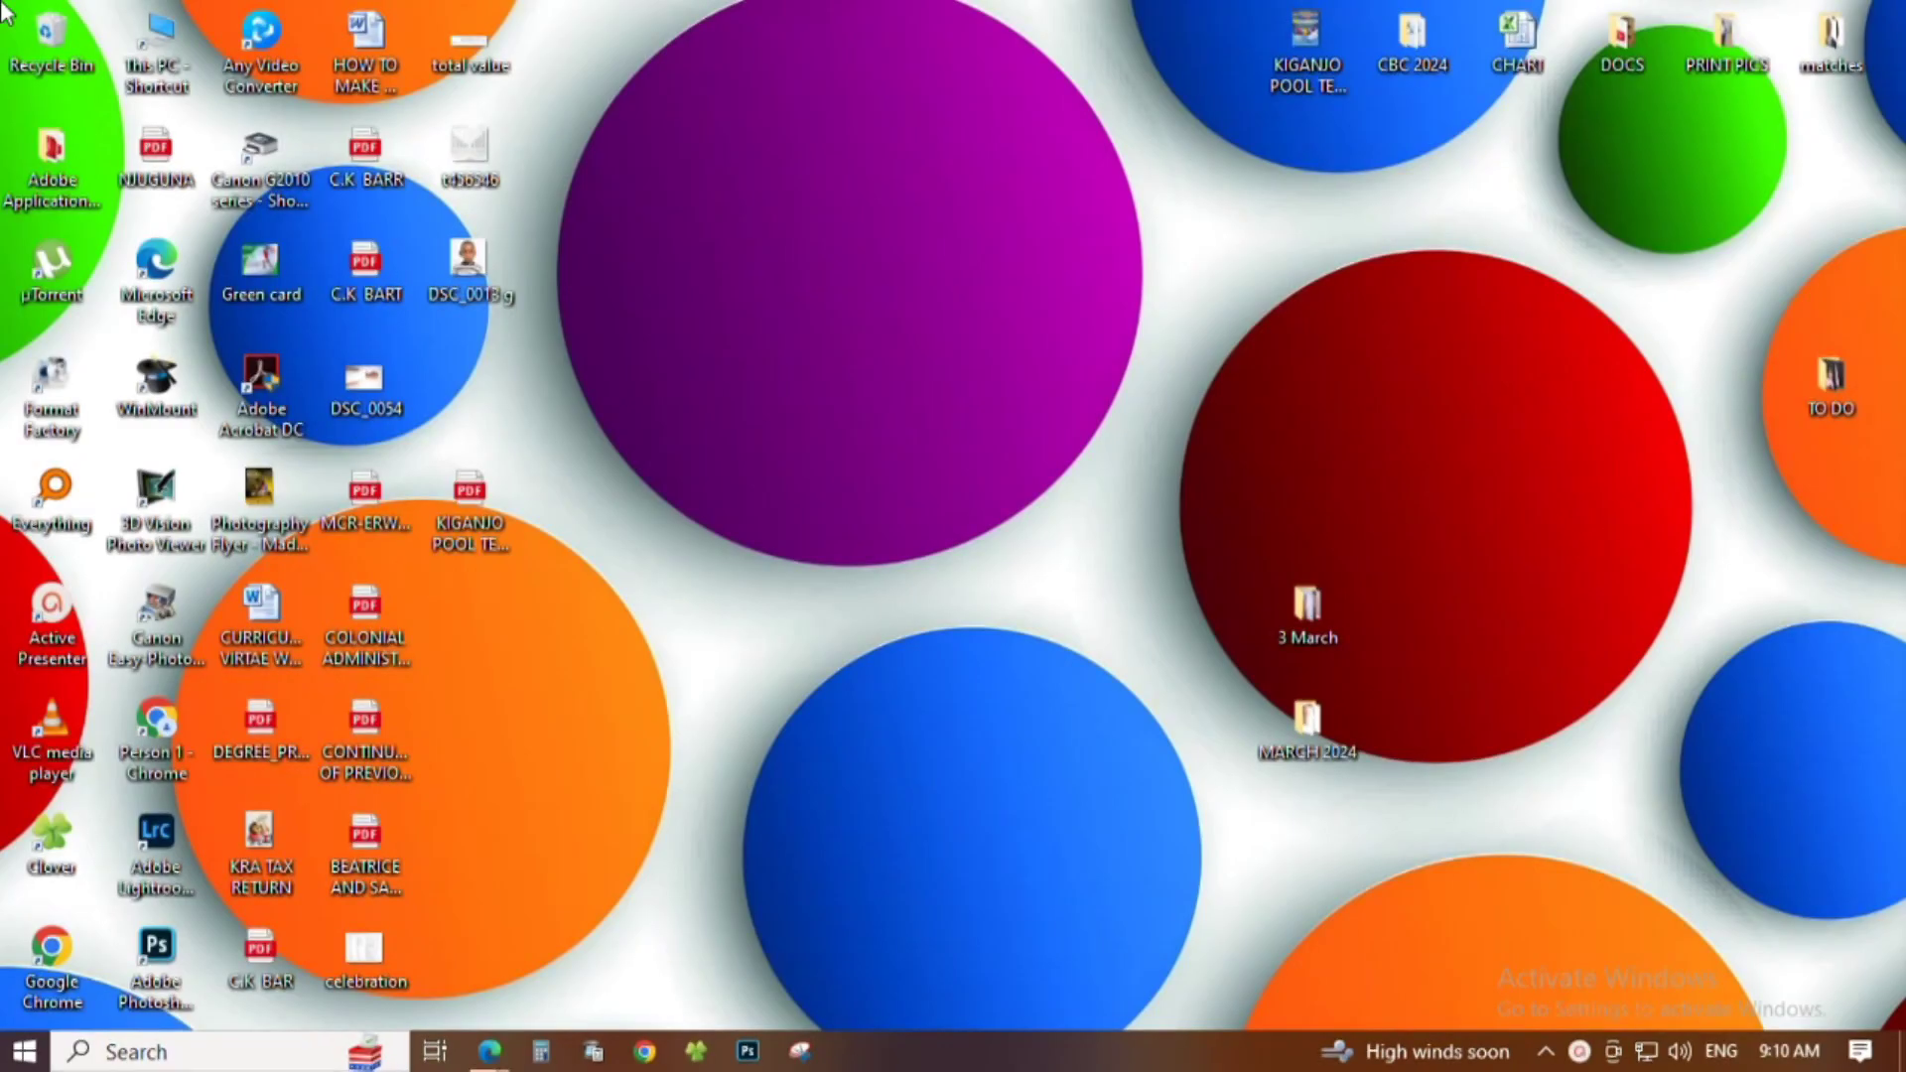